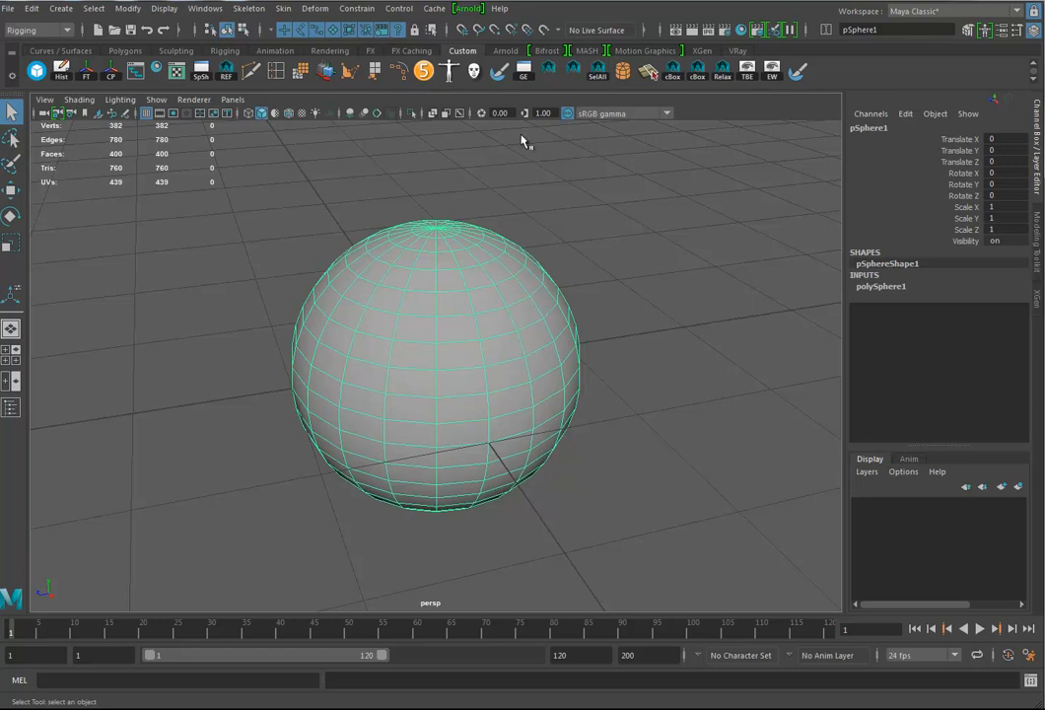
Assign a new Blinn material to the selected sphere and bring its attributes fully into view
click(63, 8)
click(63, 8)
right_drag(405, 268, 498, 604)
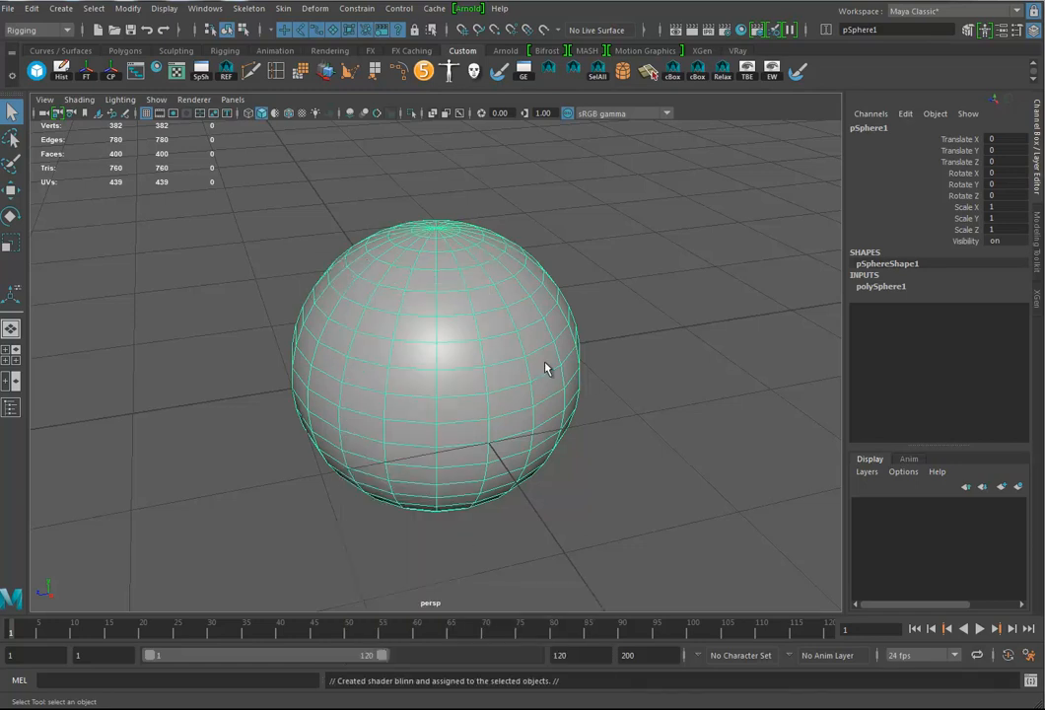
mouse_move(474, 407)
alt+mouse_down()
mouse_move(420, 384)
mouse_move(461, 392)
alt+mouse_up()
scroll(461, 392, up, 2)
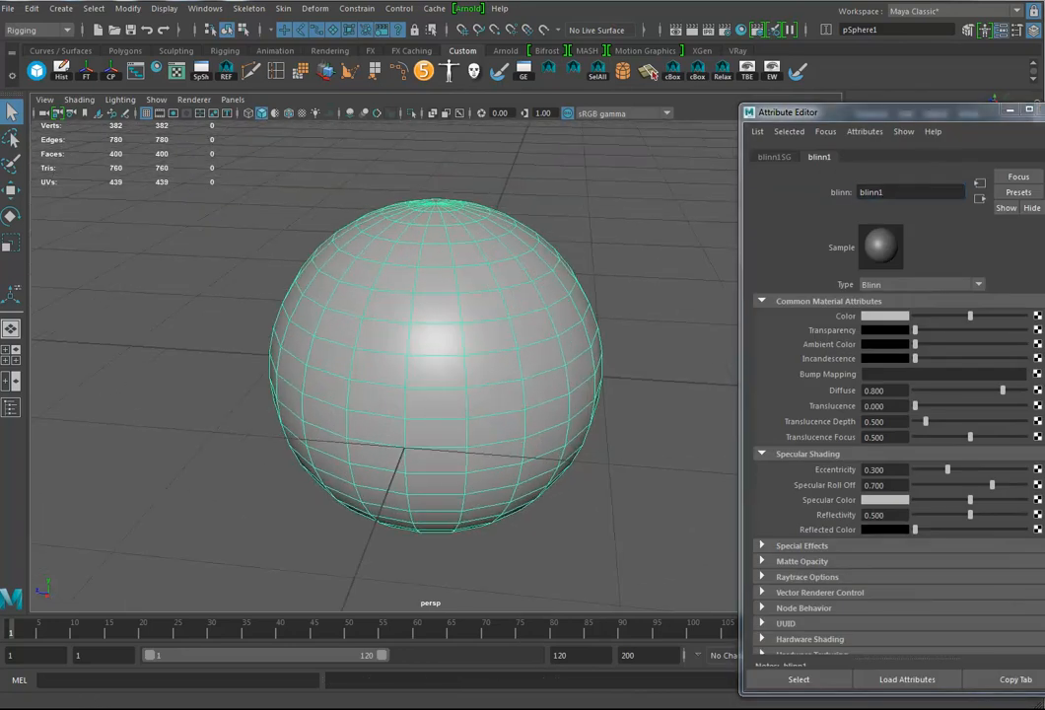
drag(788, 112, 653, 66)
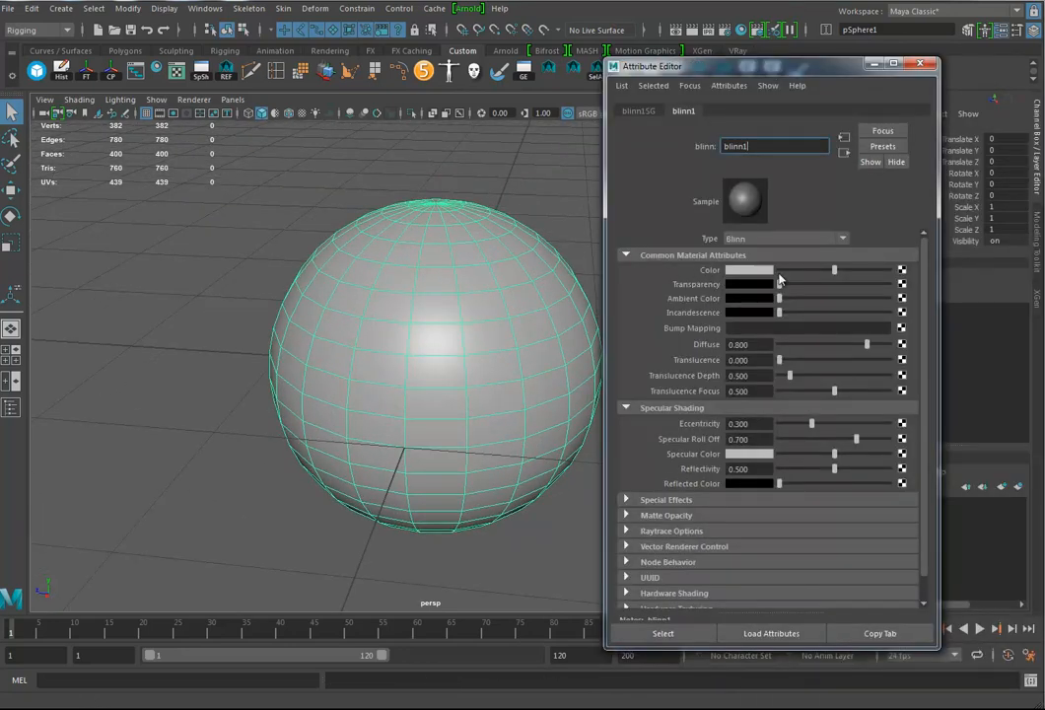
Map a Ramp texture to the Blinn material's Color attribute
click(901, 270)
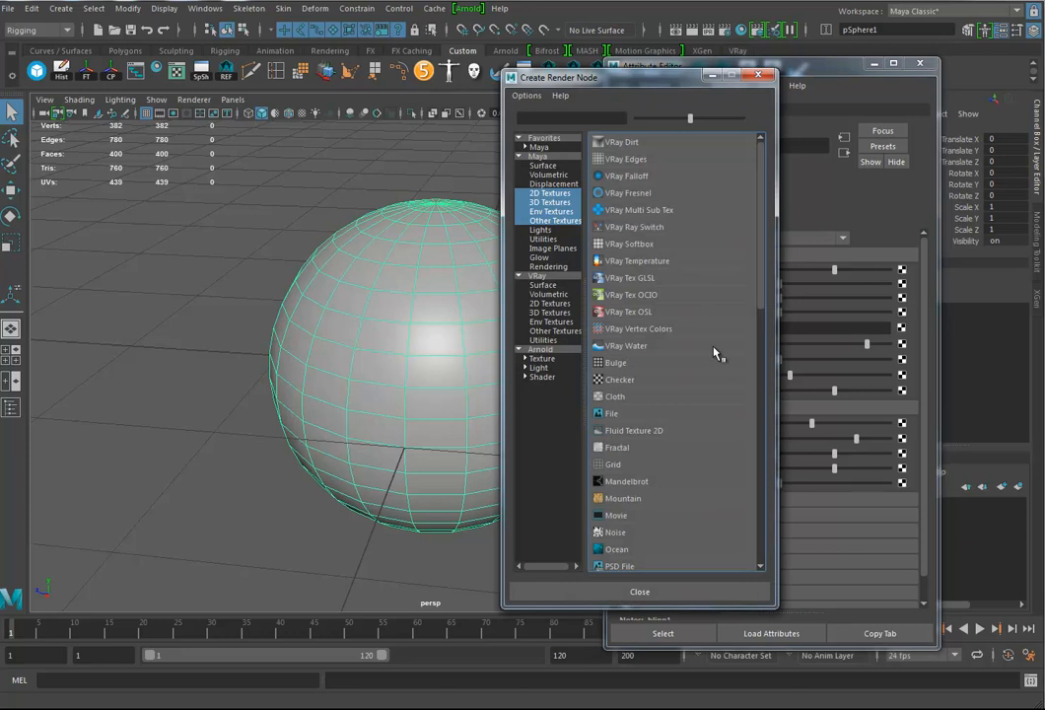
drag(759, 234, 763, 321)
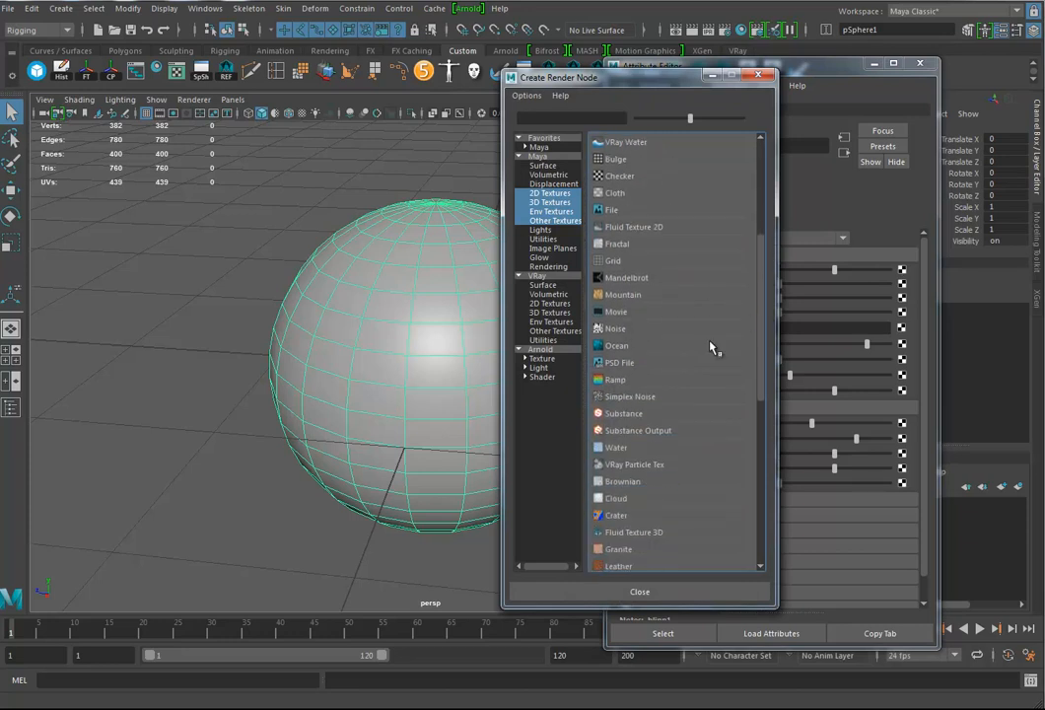
click(612, 381)
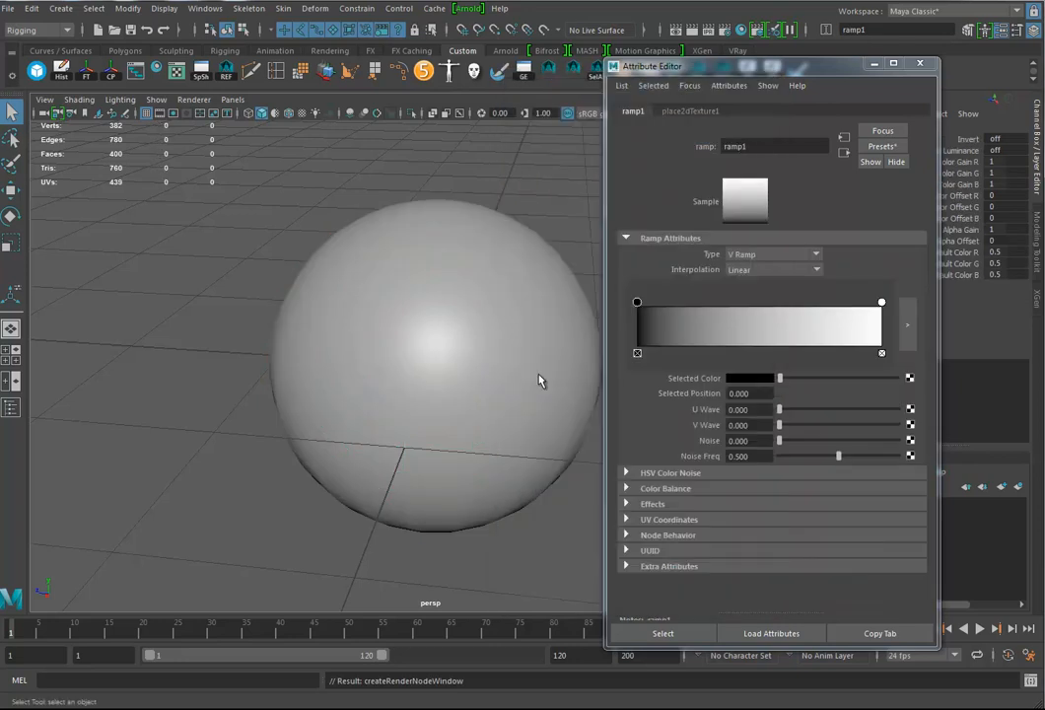
alt+drag(514, 381, 455, 364)
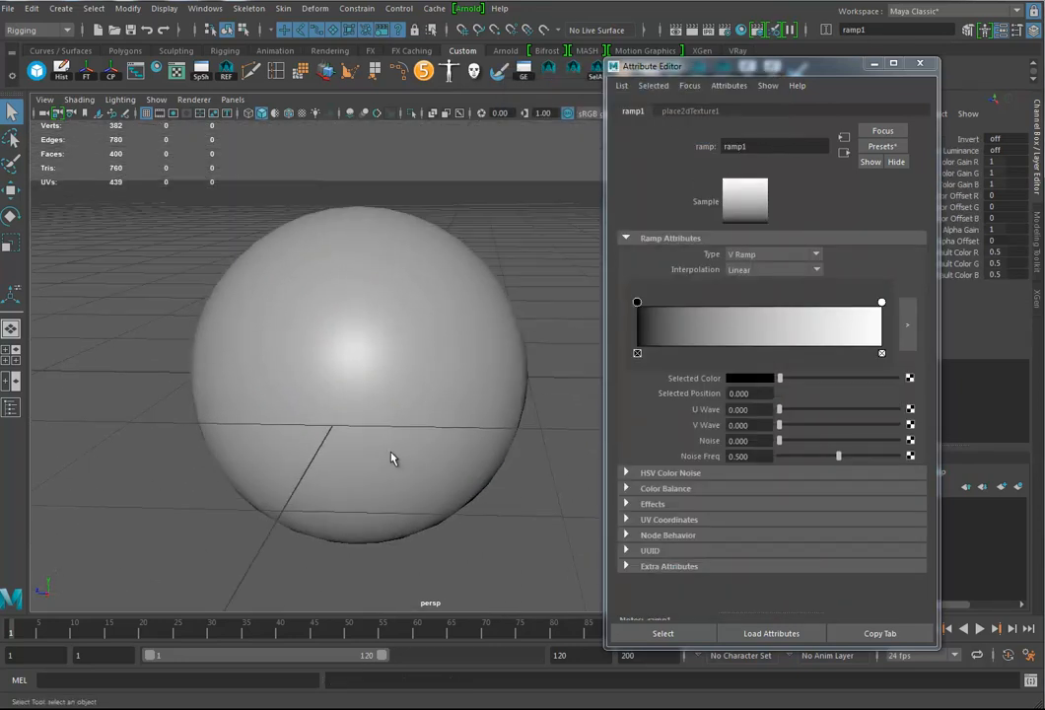
Display textures on the sphere and move the ramp's black marker to about position 0.451
alt+drag(407, 425, 374, 438)
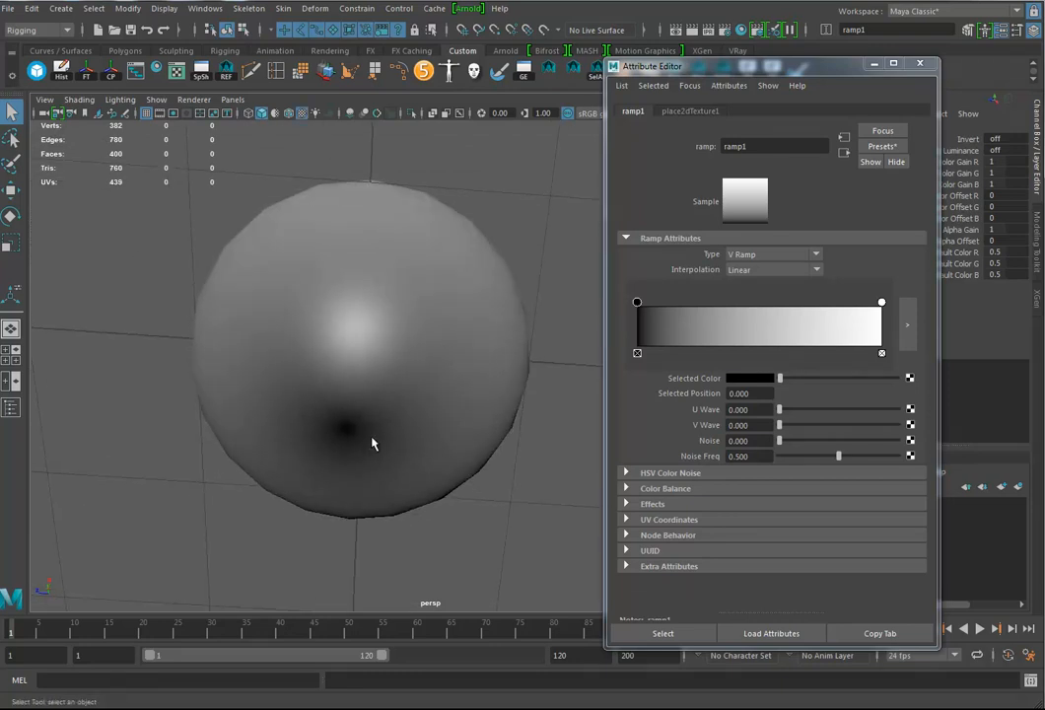
drag(637, 302, 747, 305)
mouse_move(434, 306)
alt+mouse_down()
mouse_move(396, 443)
mouse_move(424, 412)
mouse_move(444, 427)
alt+mouse_up()
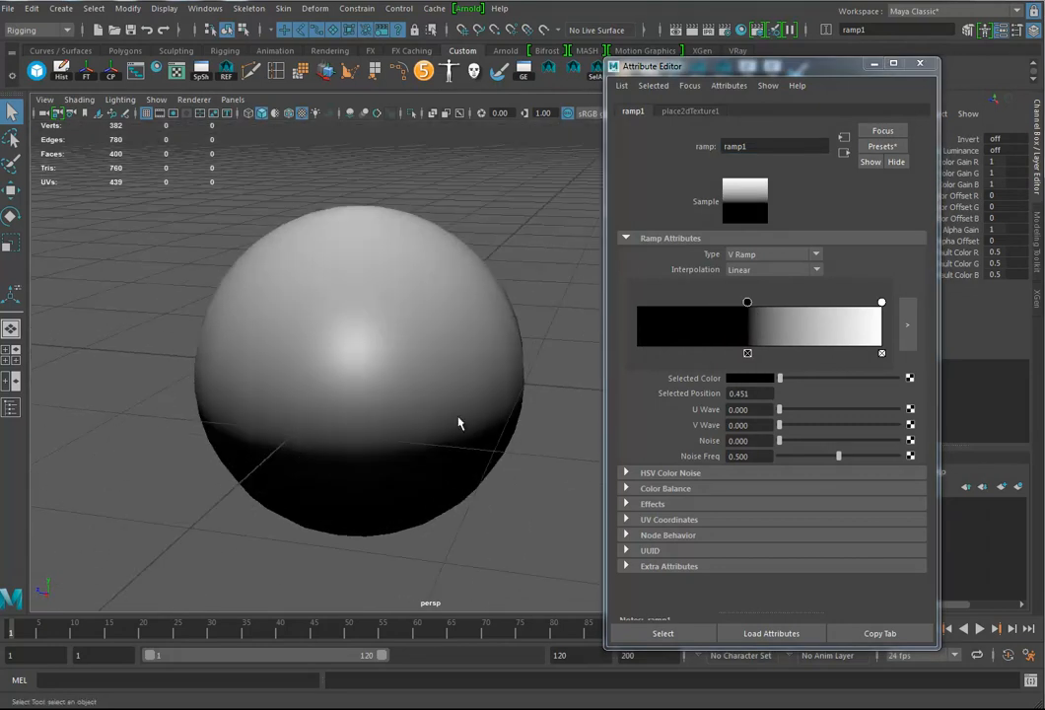
Replace the ramp's settings with the Rainbow preset
click(881, 148)
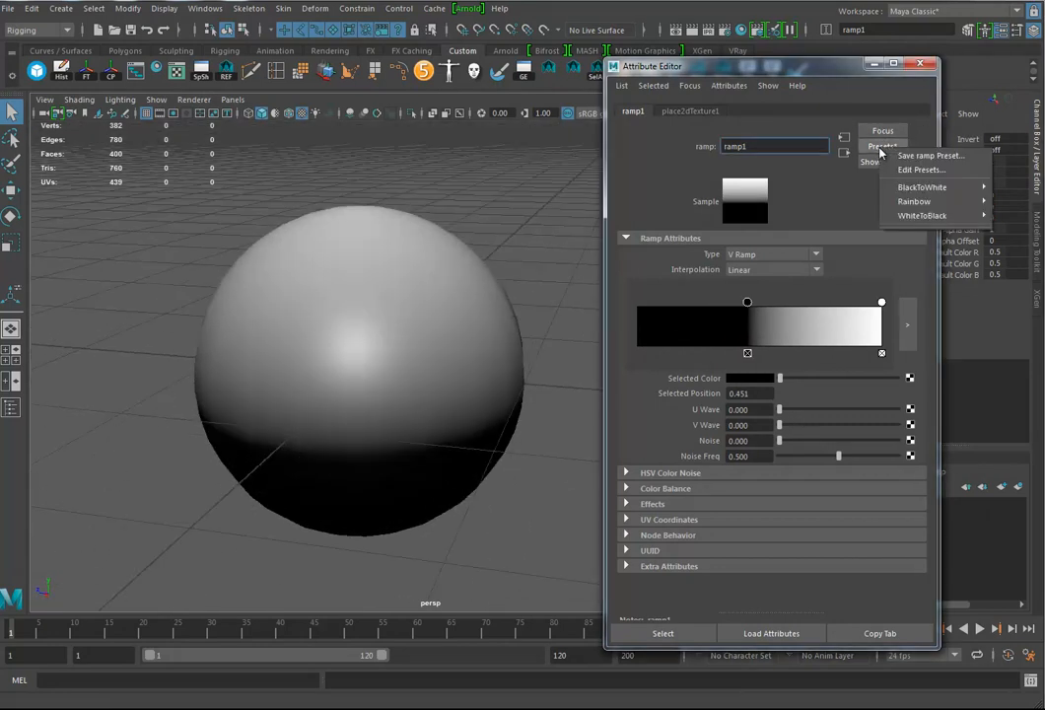
mouse_move(946, 201)
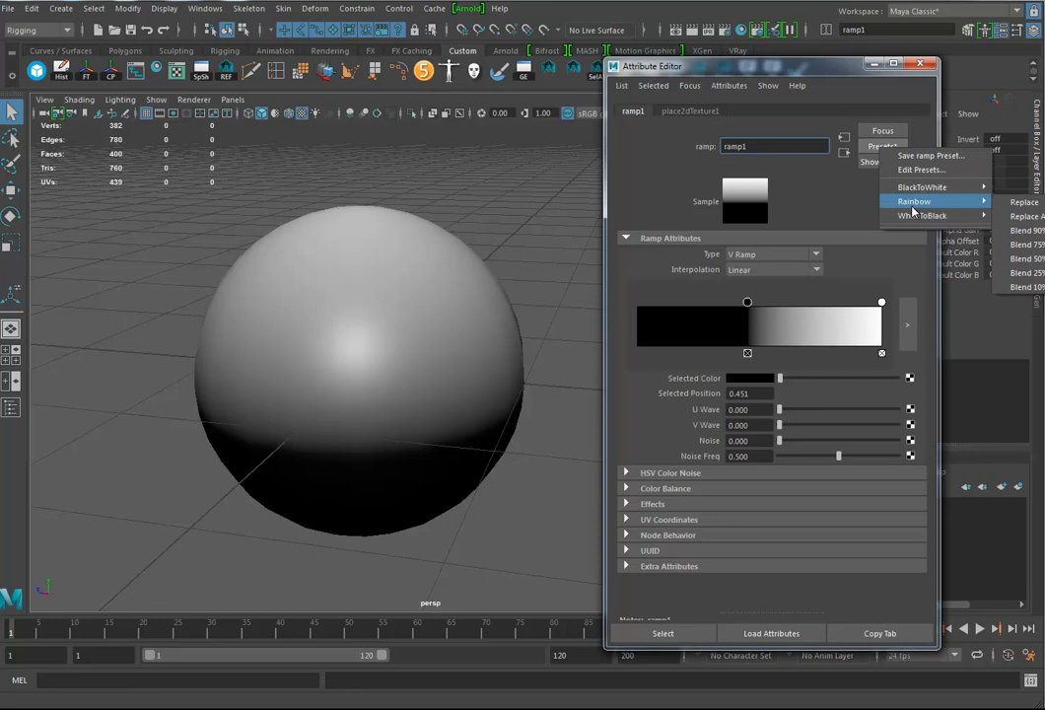
click(1025, 204)
alt+drag(504, 357, 442, 383)
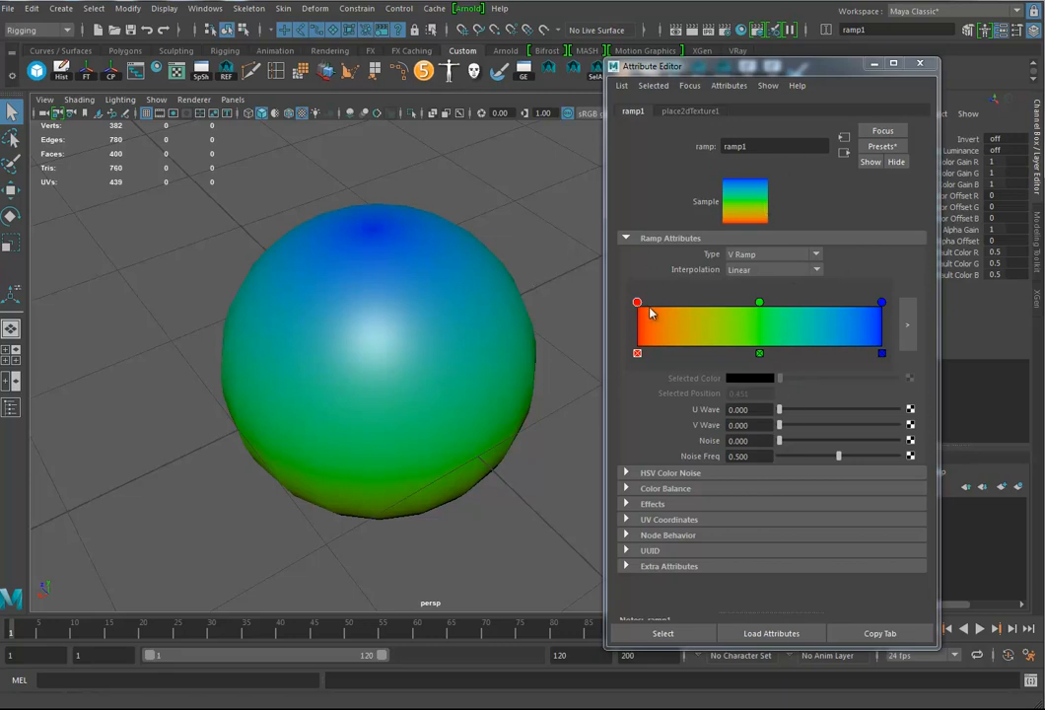
Reposition the ramp markers, with red at about 0.566, green at about 0.685 and blue at about 0.853
drag(637, 303, 722, 306)
alt+drag(392, 381, 522, 380)
mouse_move(759, 303)
mouse_down()
mouse_move(811, 304)
mouse_move(799, 304)
mouse_up()
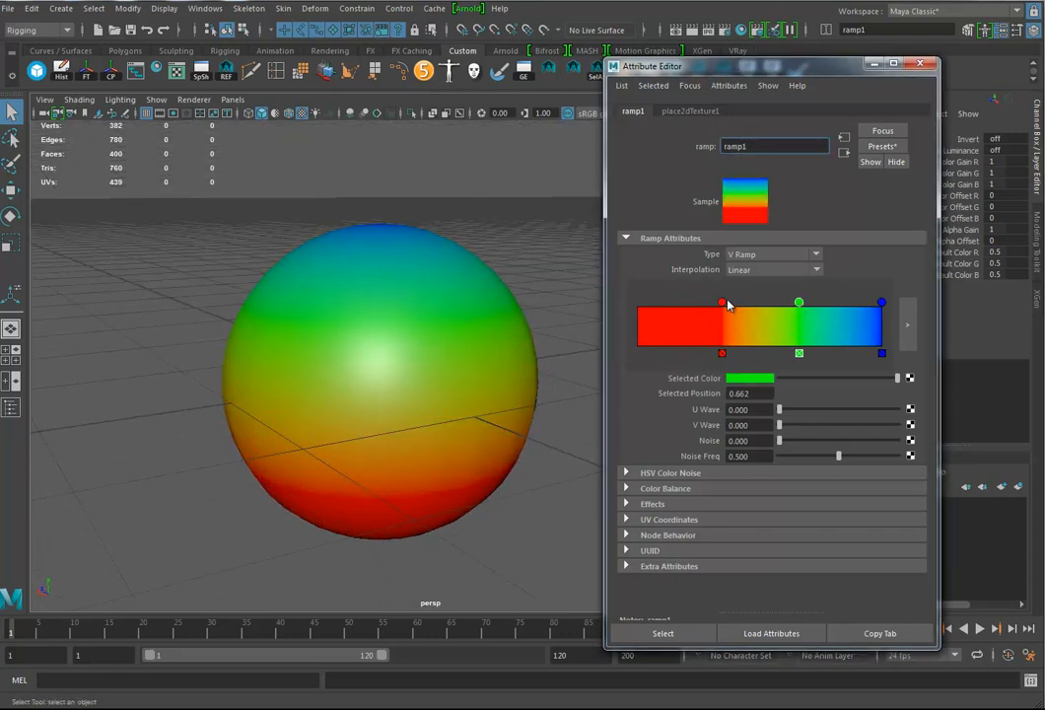
click(722, 303)
drag(723, 304, 804, 303)
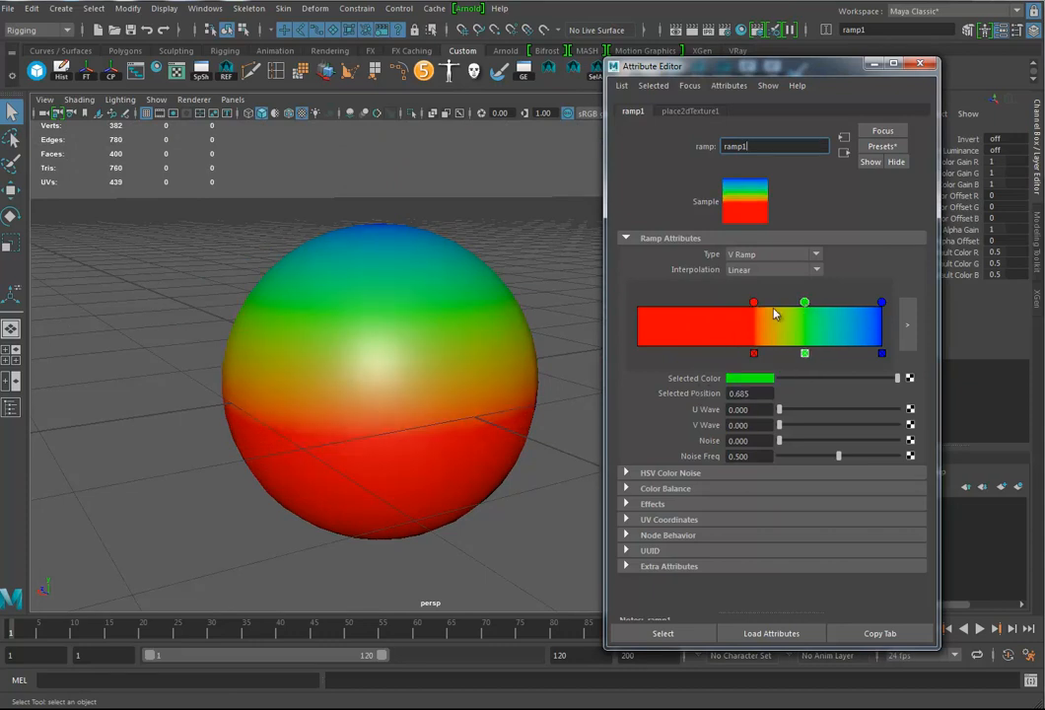
drag(881, 303, 845, 302)
alt+drag(437, 263, 478, 348)
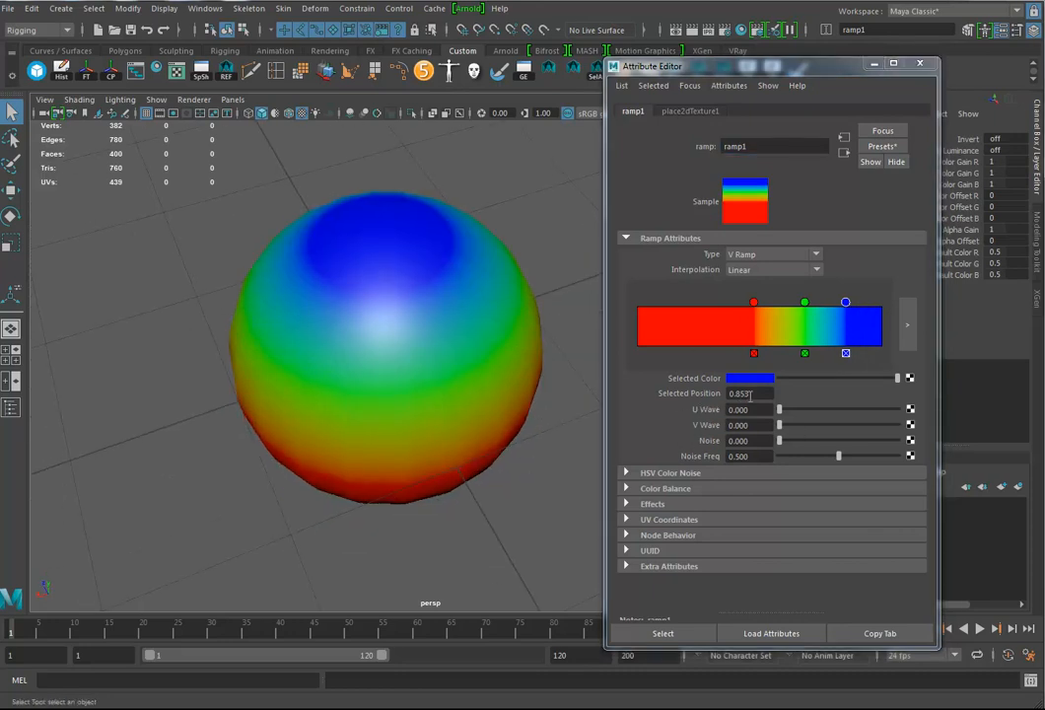
right_click(702, 398)
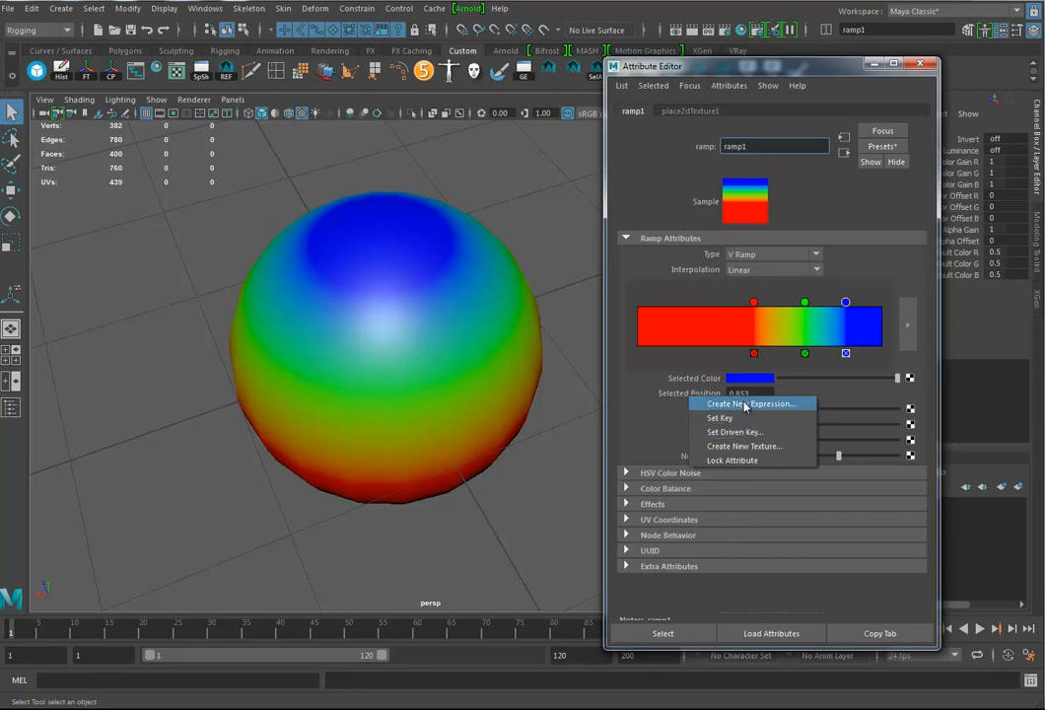
drag(755, 302, 777, 306)
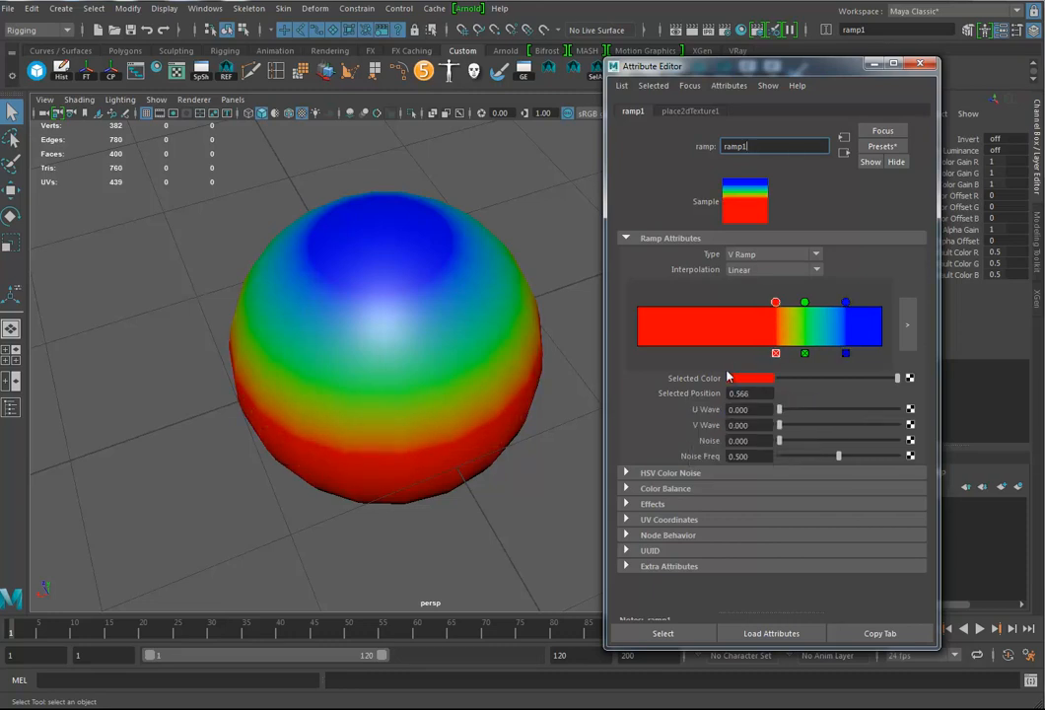
Recolor the ramp's red marker to a pale off-white and the green marker to black
click(764, 384)
drag(860, 394, 852, 406)
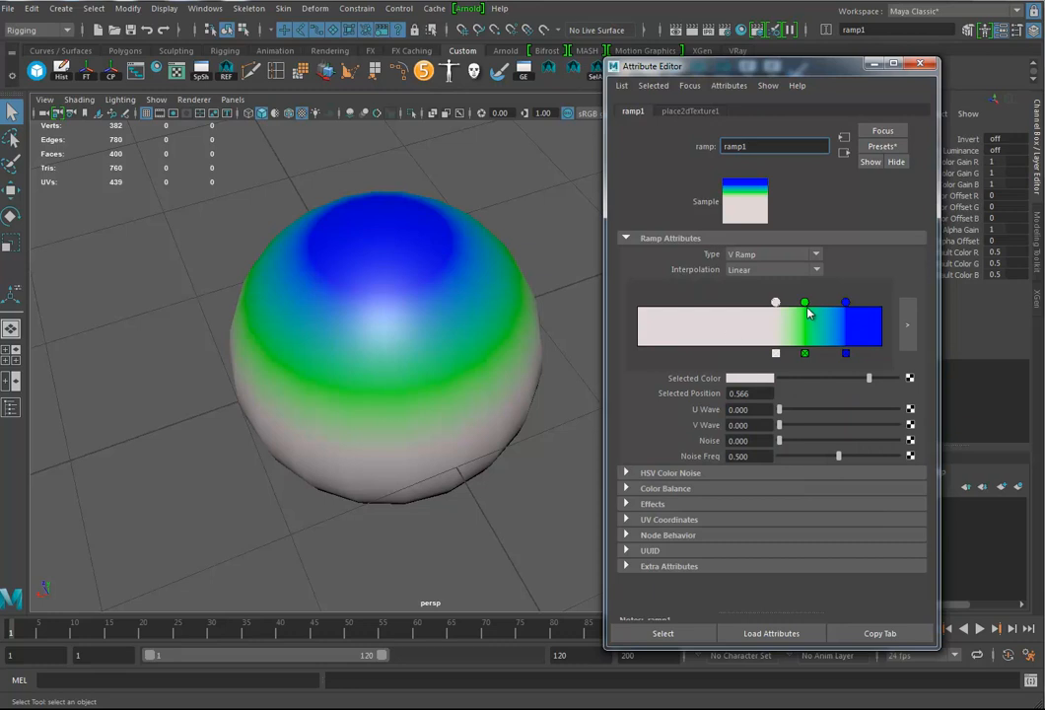
click(805, 303)
drag(801, 382, 779, 381)
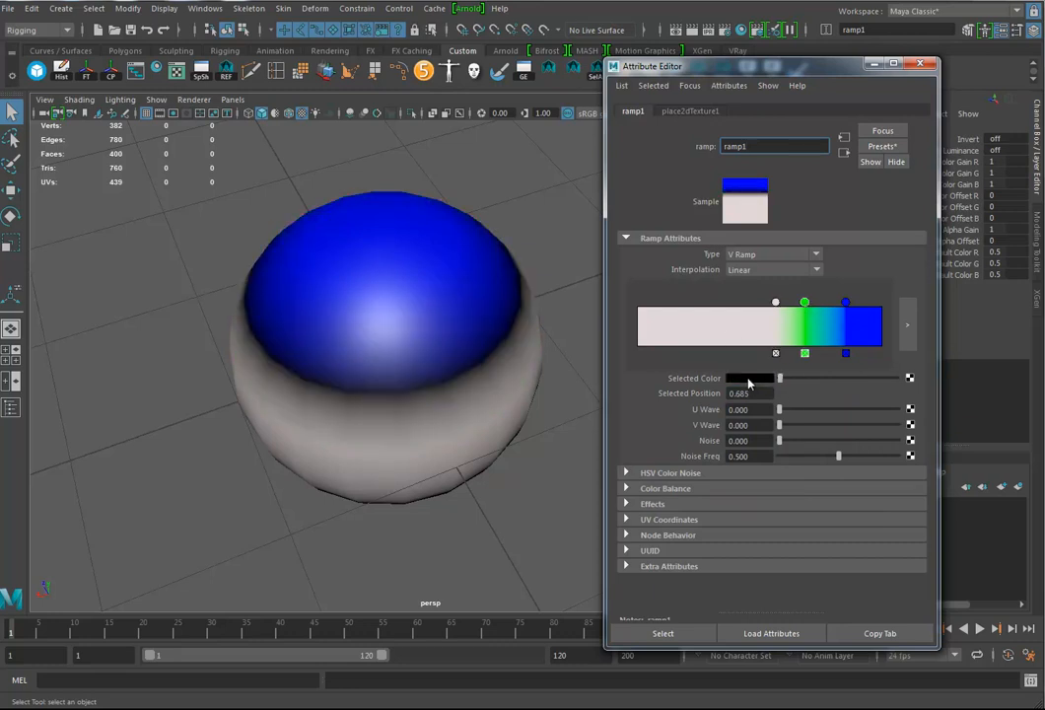
Move the off-white marker to about 0.734, the black one just beyond it and the blue one to about 0.867
drag(775, 301, 817, 305)
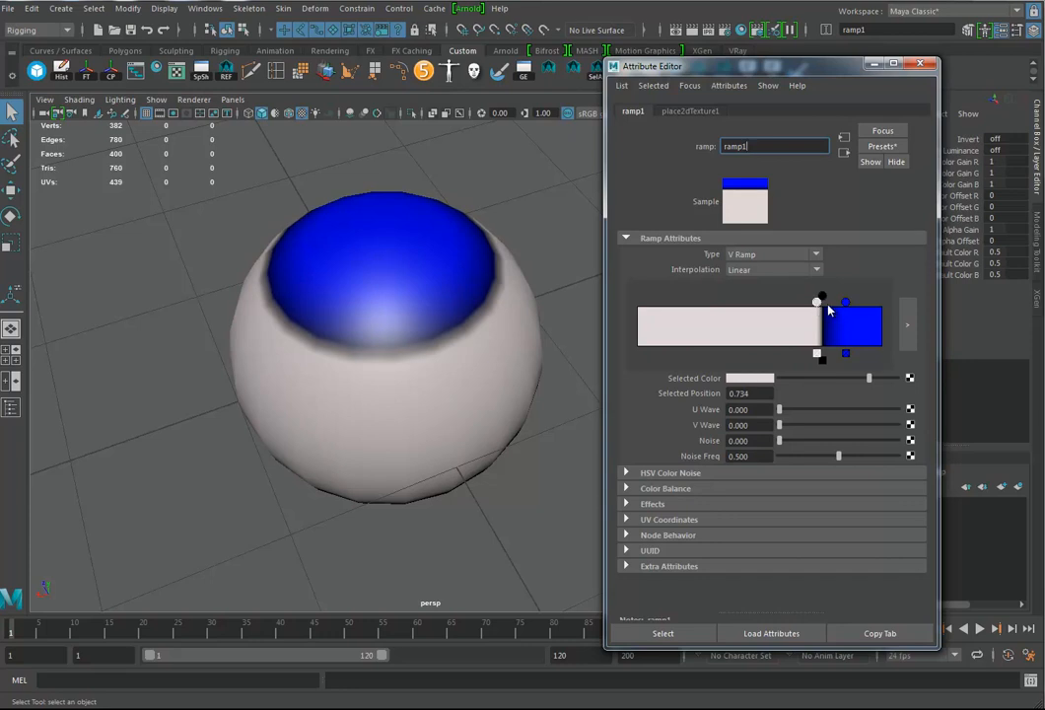
drag(846, 304, 849, 304)
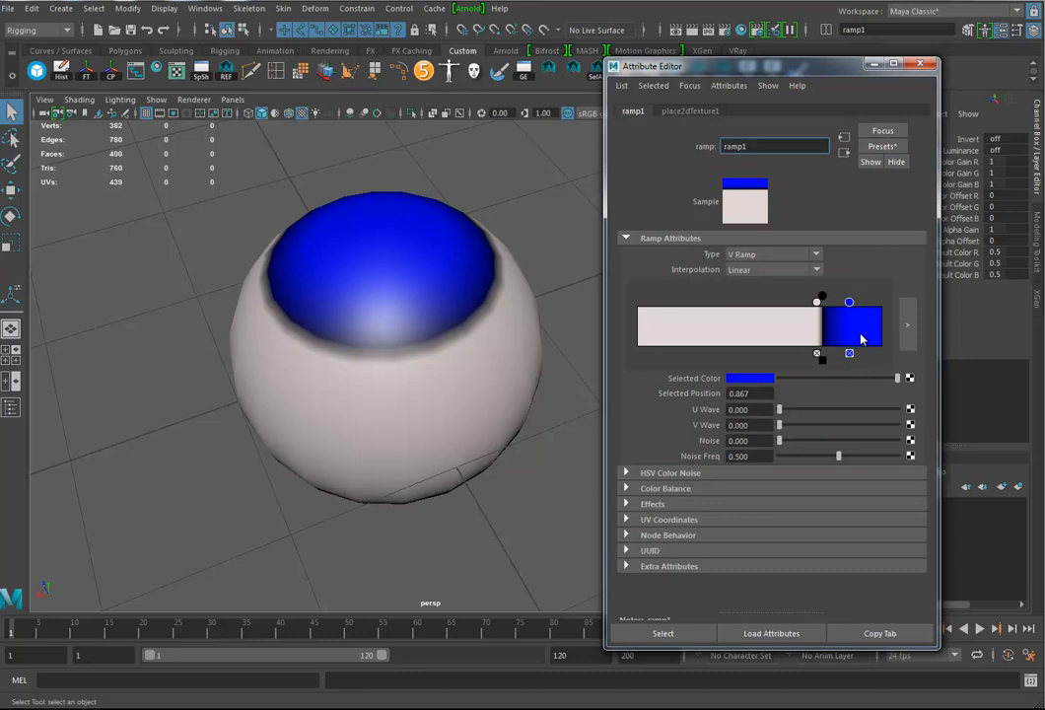
Add a black marker at about position 0.925 on the ramp to form the eye's pupil
click(862, 330)
drag(816, 383, 757, 383)
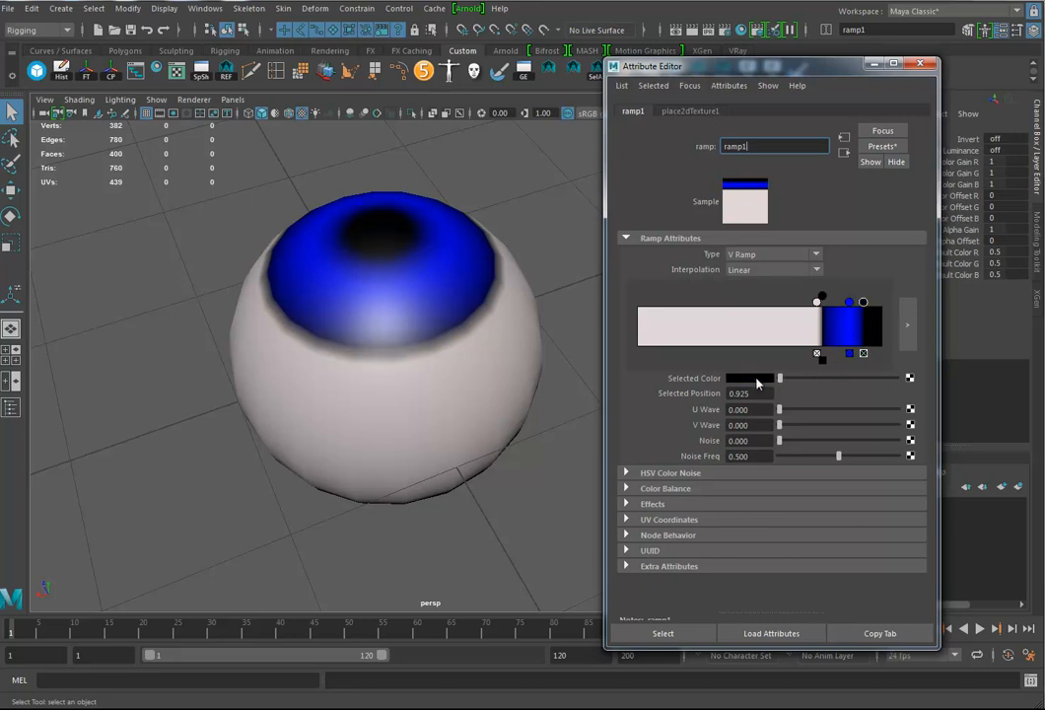
click(874, 335)
click(874, 353)
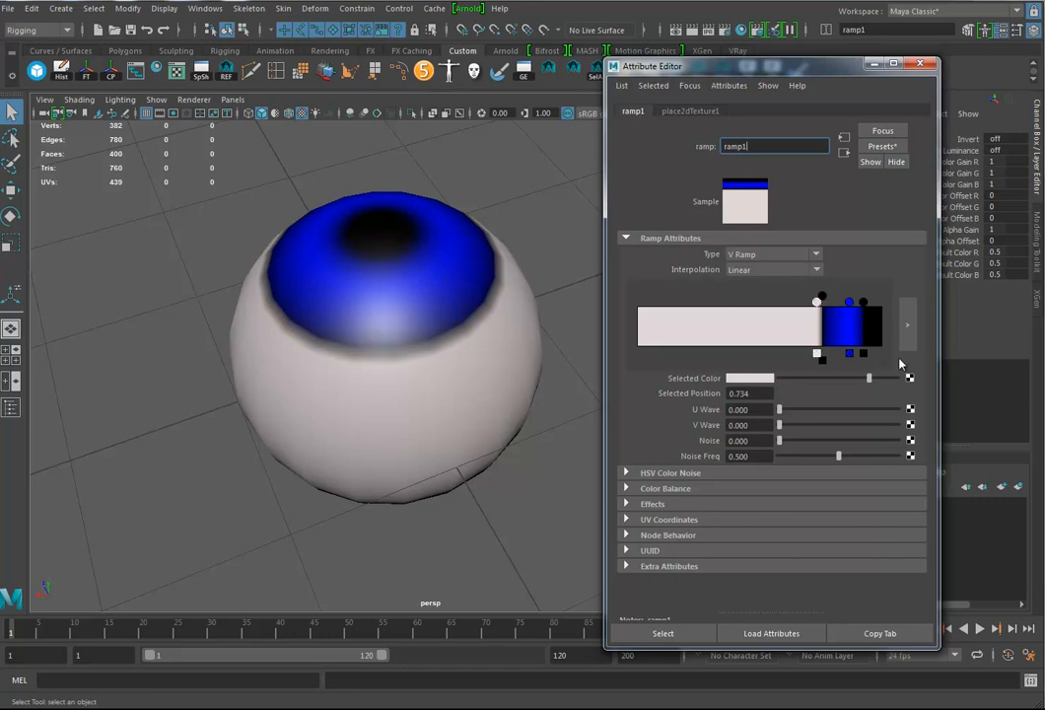
Set the ramp's interpolation to Smooth in the enlarged ramp editor, closing that editor when done
click(906, 327)
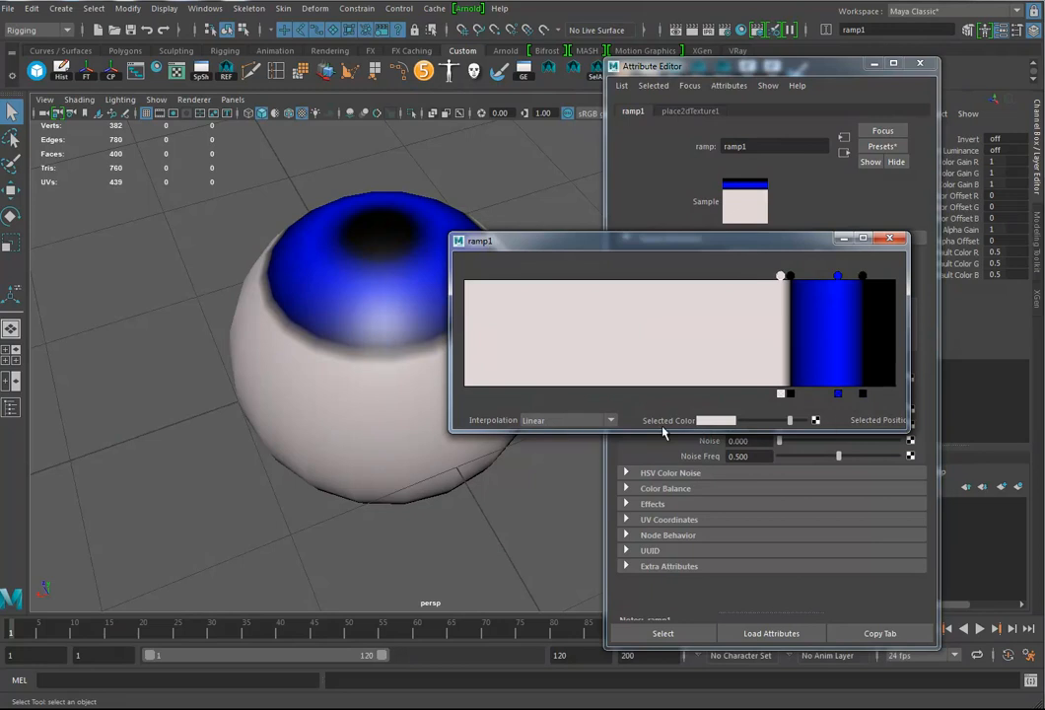
click(611, 420)
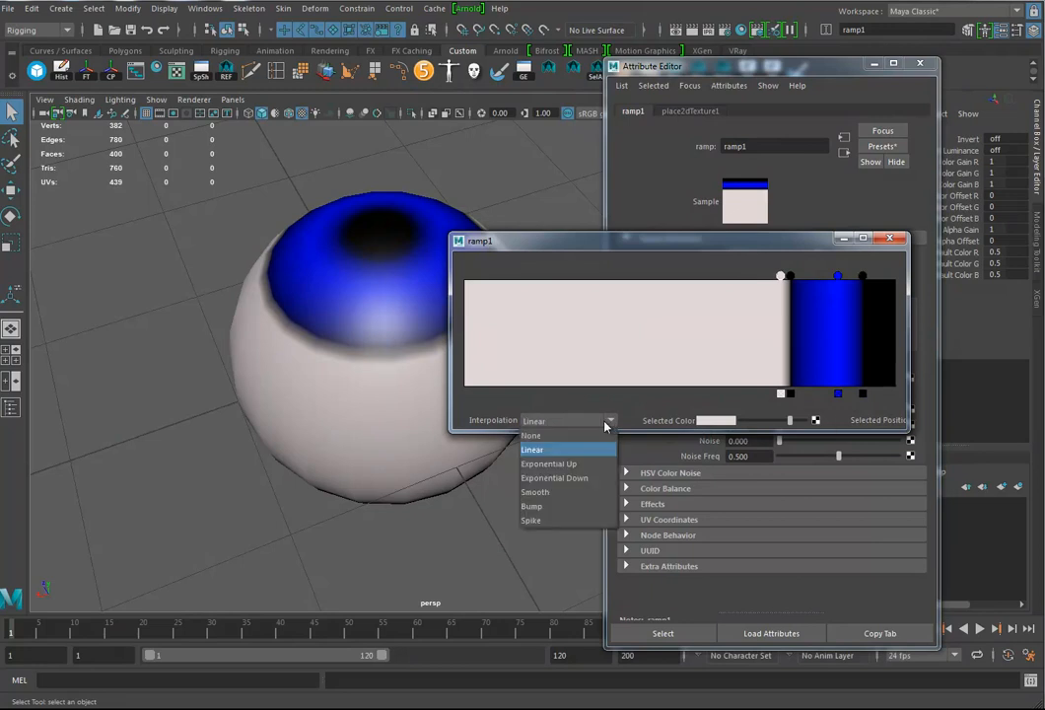
click(553, 502)
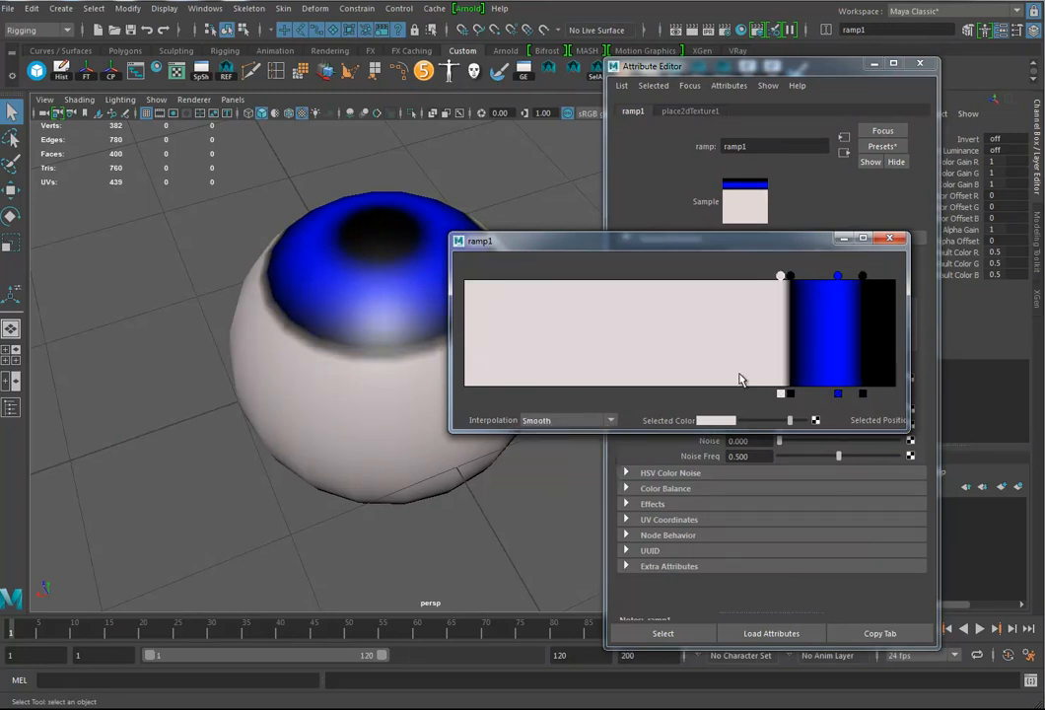
click(897, 237)
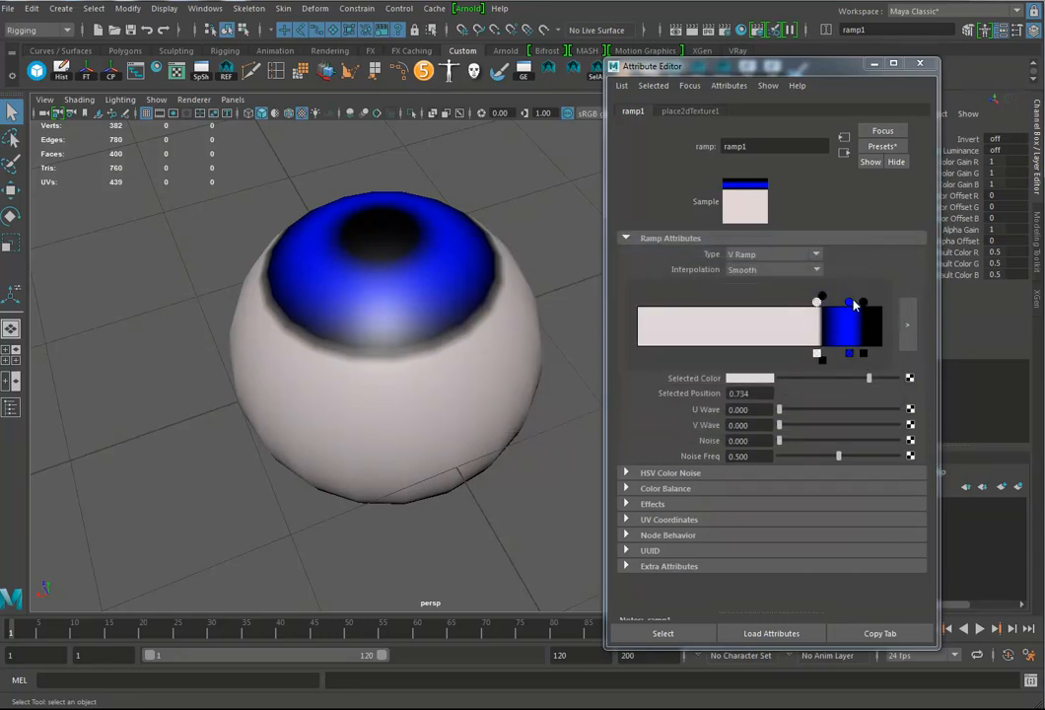
Map a Noise texture to the color of the ramp's blue iris marker
click(850, 301)
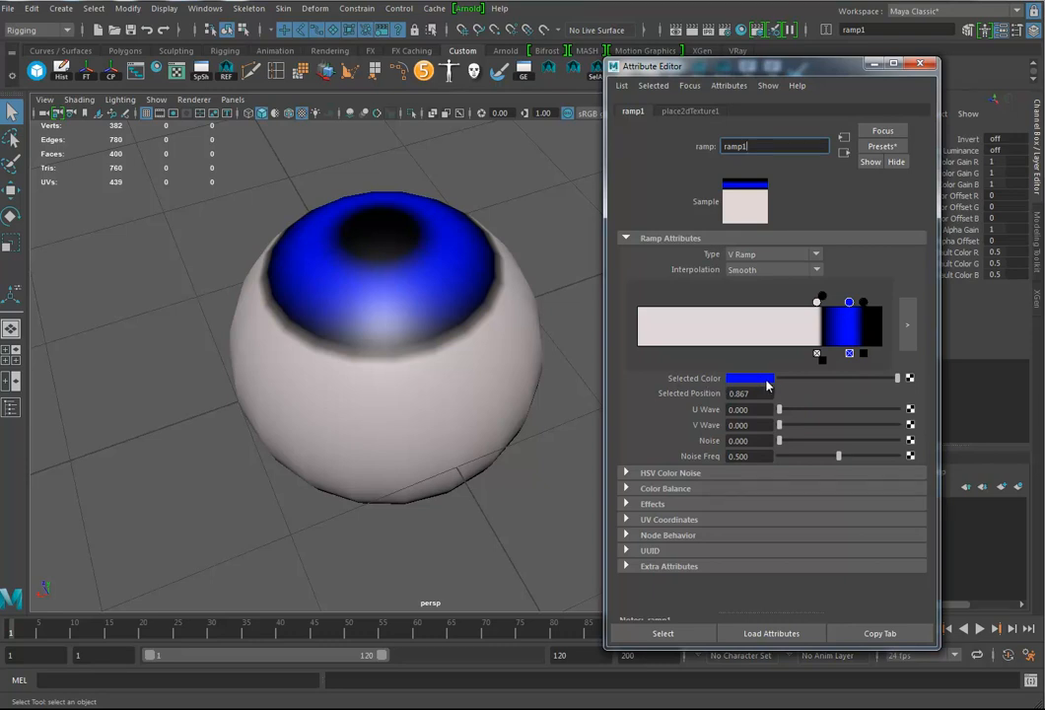
click(910, 378)
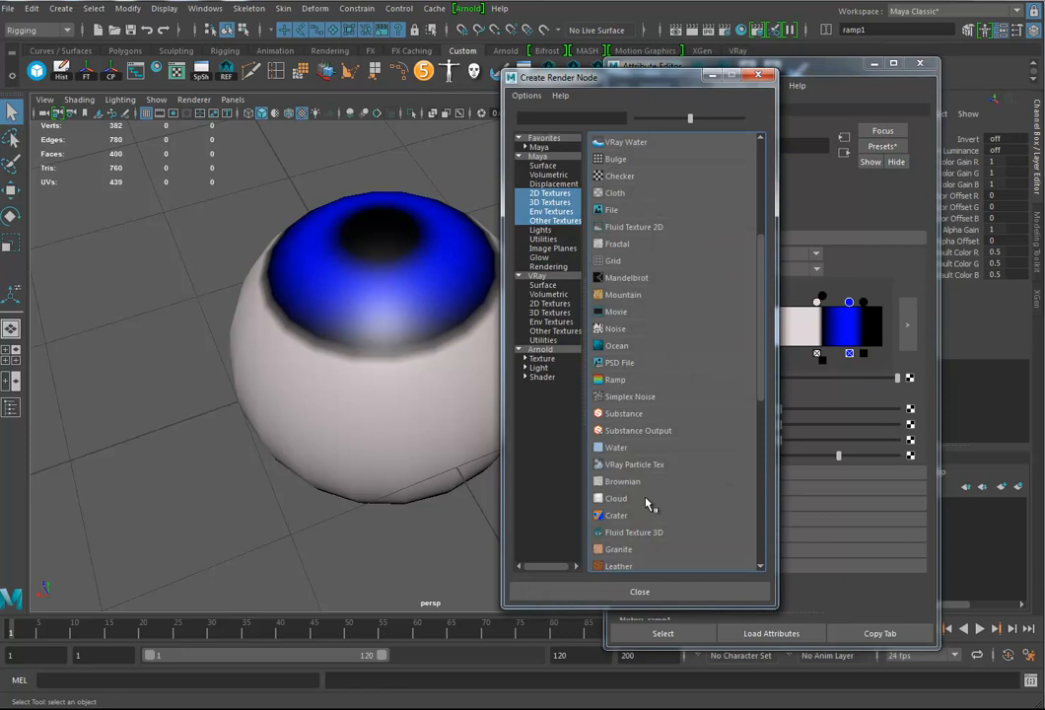
scroll(650, 426, up, 4)
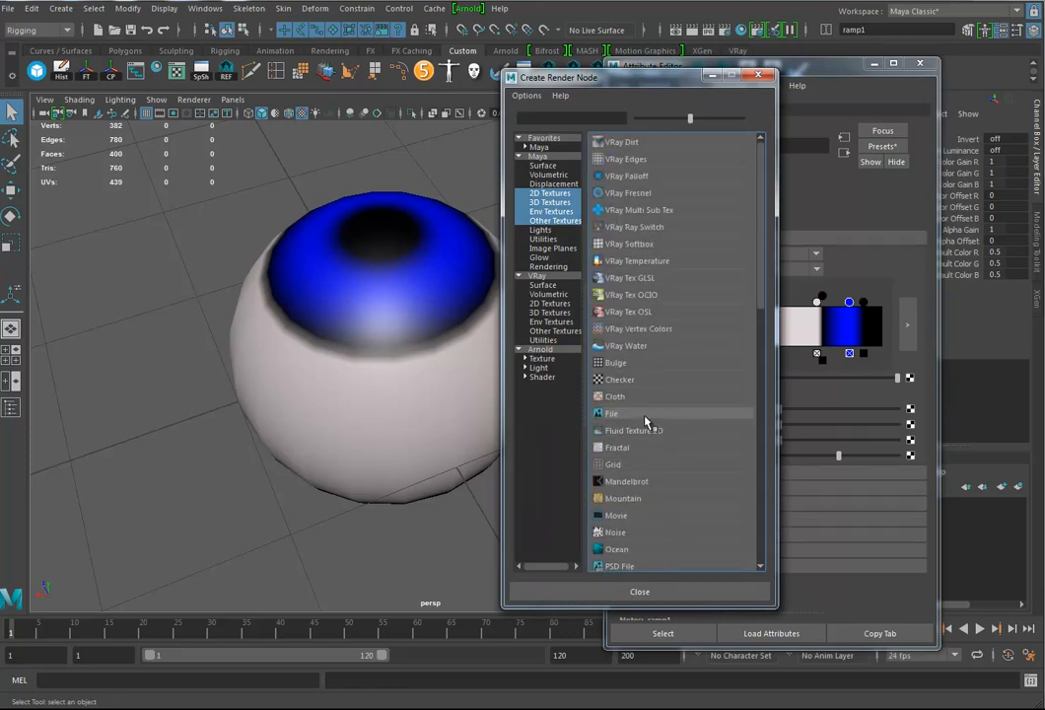
click(615, 533)
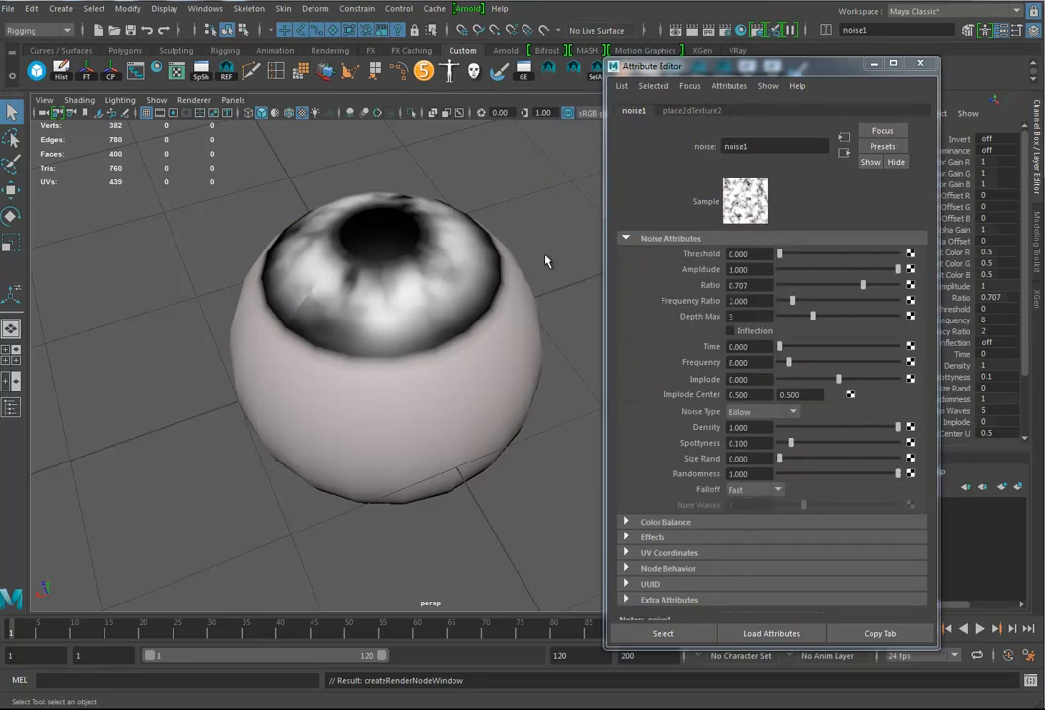
alt+drag(422, 371, 428, 333)
alt+drag(311, 390, 369, 389)
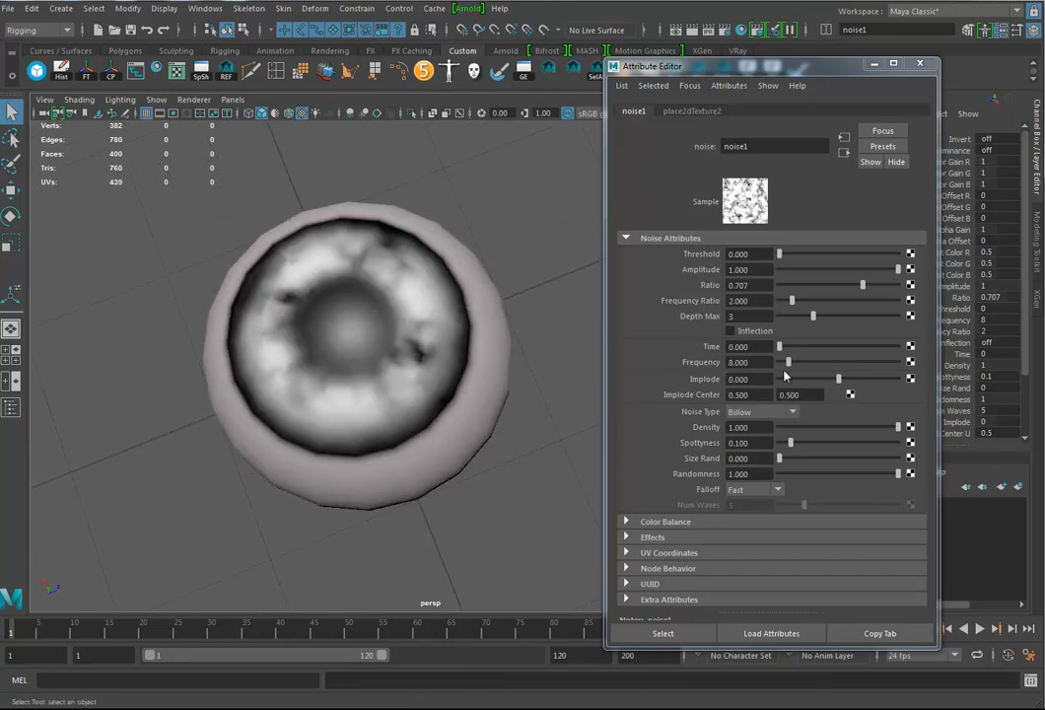
Set the noise texture's Frequency Ratio to about 3.386 and its Implode to about 0.060
drag(792, 299, 811, 299)
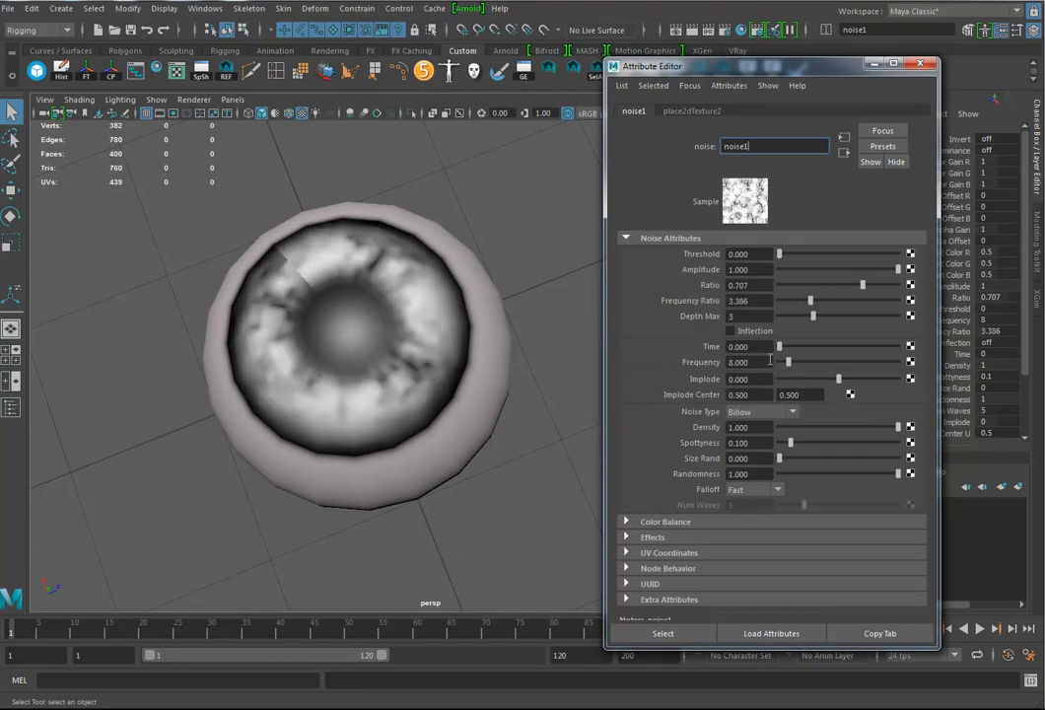
mouse_move(839, 379)
mouse_down()
mouse_move(865, 375)
mouse_move(842, 380)
mouse_up()
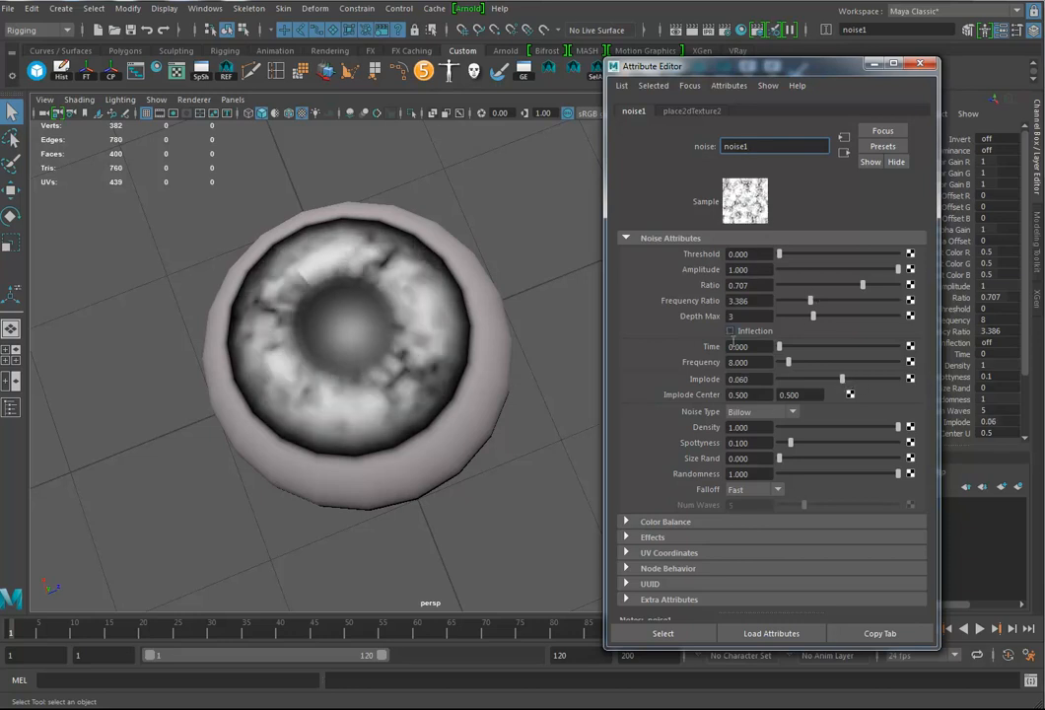
Set the noise texture's Color Gain to magenta in its Color Balance settings
click(666, 522)
scroll(754, 357, down, 2)
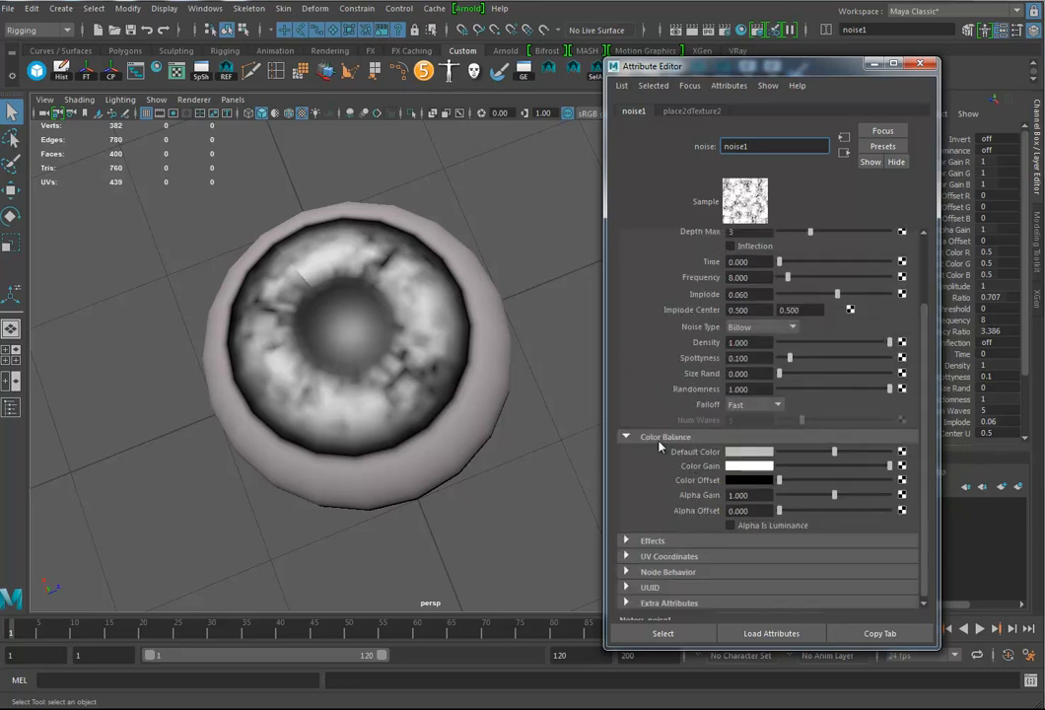
click(758, 469)
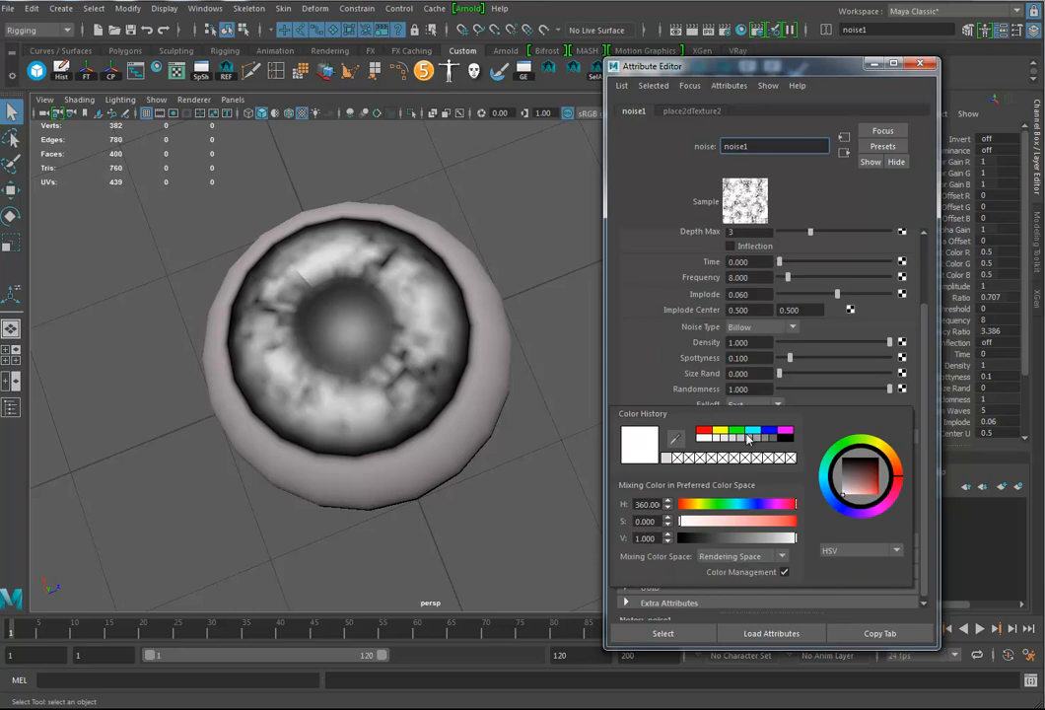
click(784, 434)
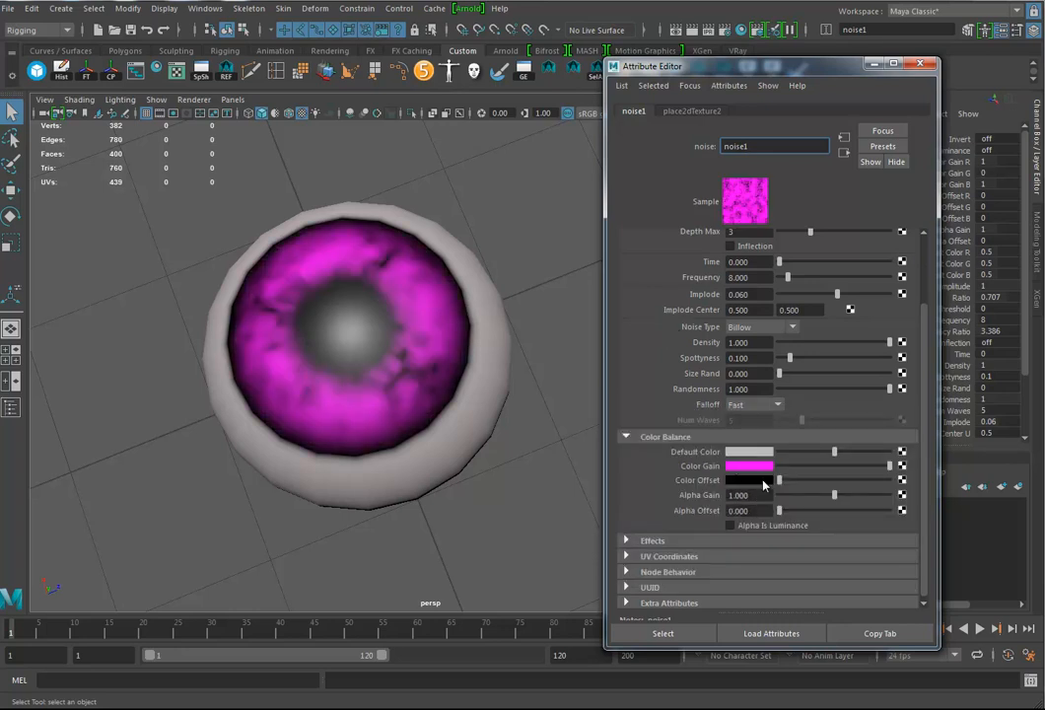
Set the noise texture's Color Offset to a dark purple with H 300, S 0.784 and V 0.038
click(759, 481)
click(740, 444)
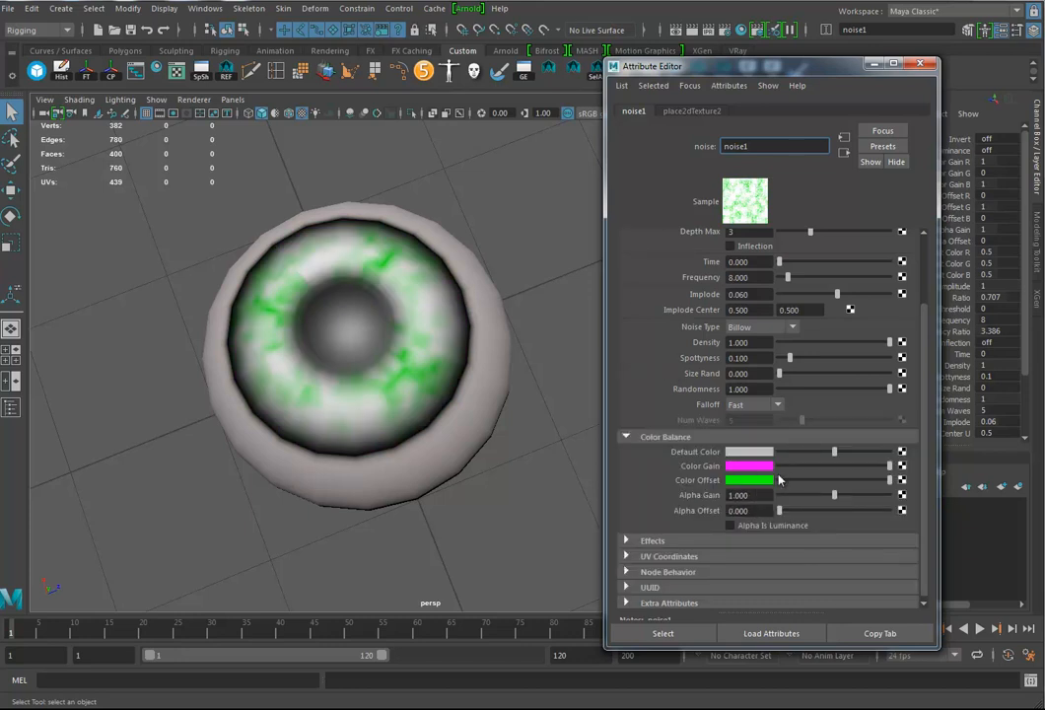
click(767, 482)
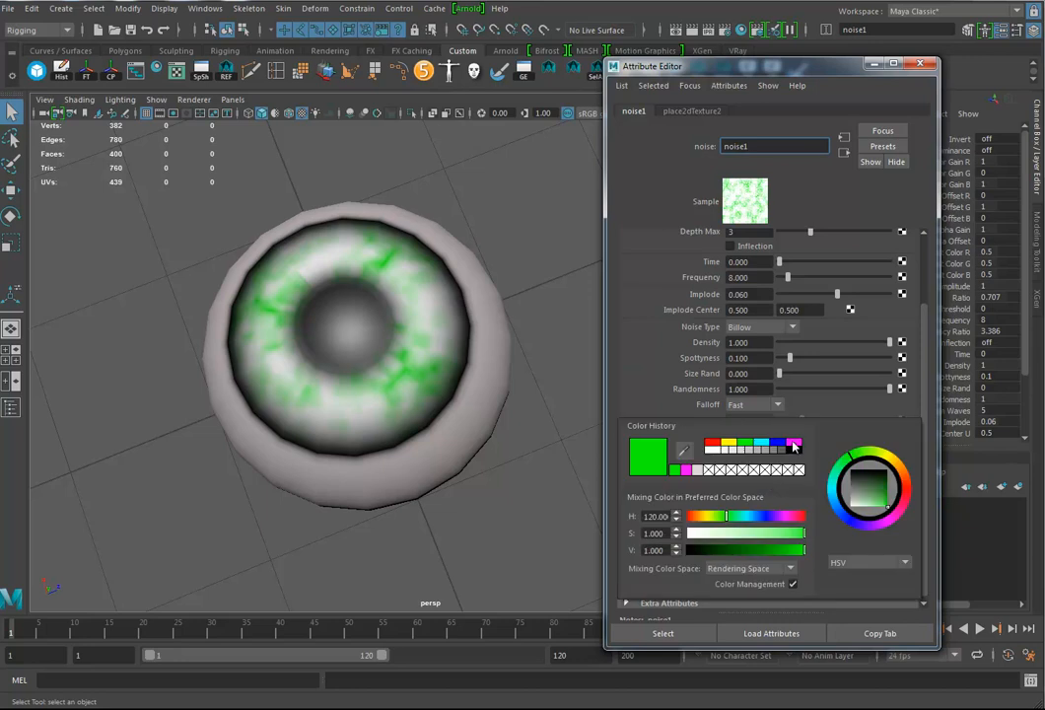
click(794, 445)
drag(863, 479, 881, 482)
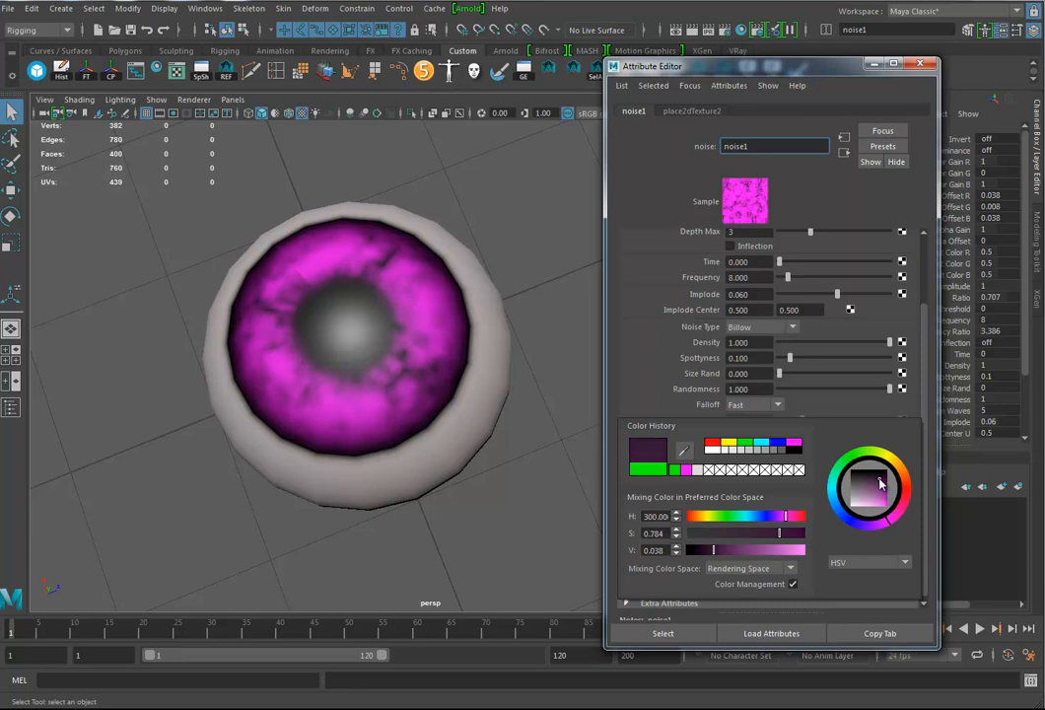
Go from the noise texture to the attributes of the ramp it feeds
alt+drag(491, 467, 634, 299)
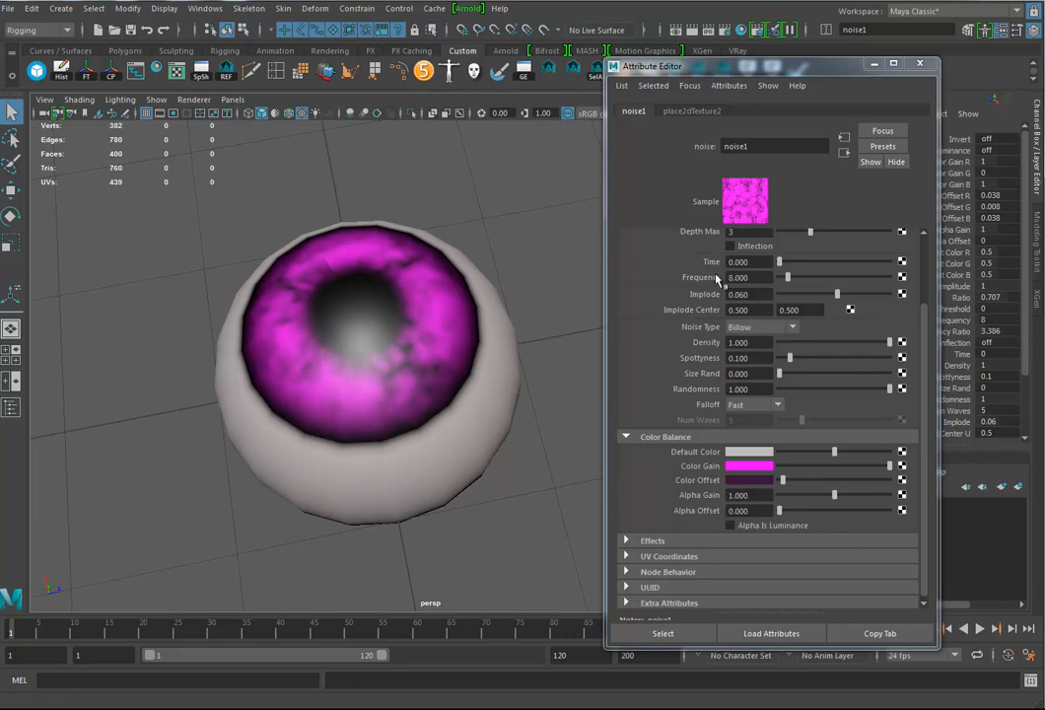
scroll(690, 236, up, 3)
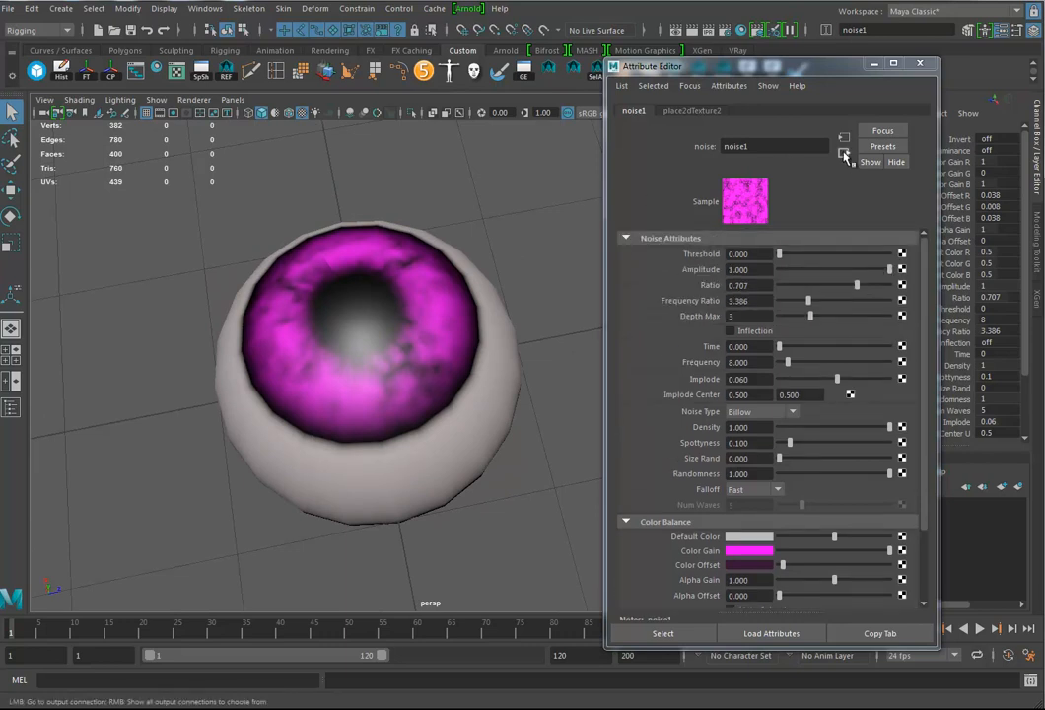
click(843, 154)
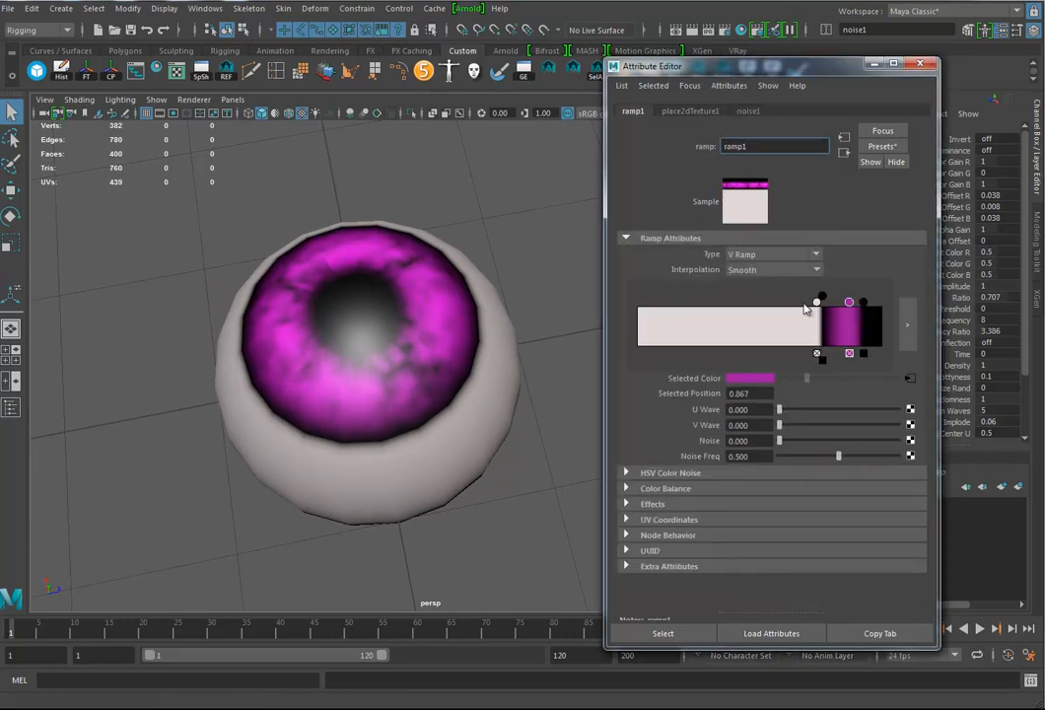
Open the Hypershade in a smaller window and graph the shading network of the eyeball's material
click(744, 31)
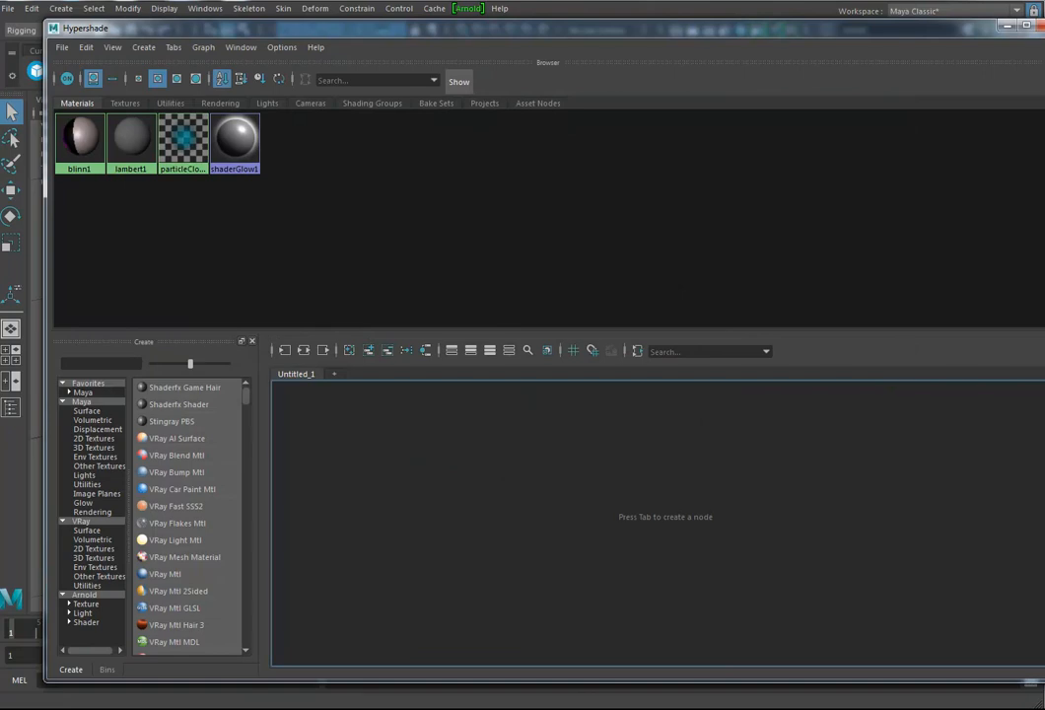
drag(1043, 262, 674, 263)
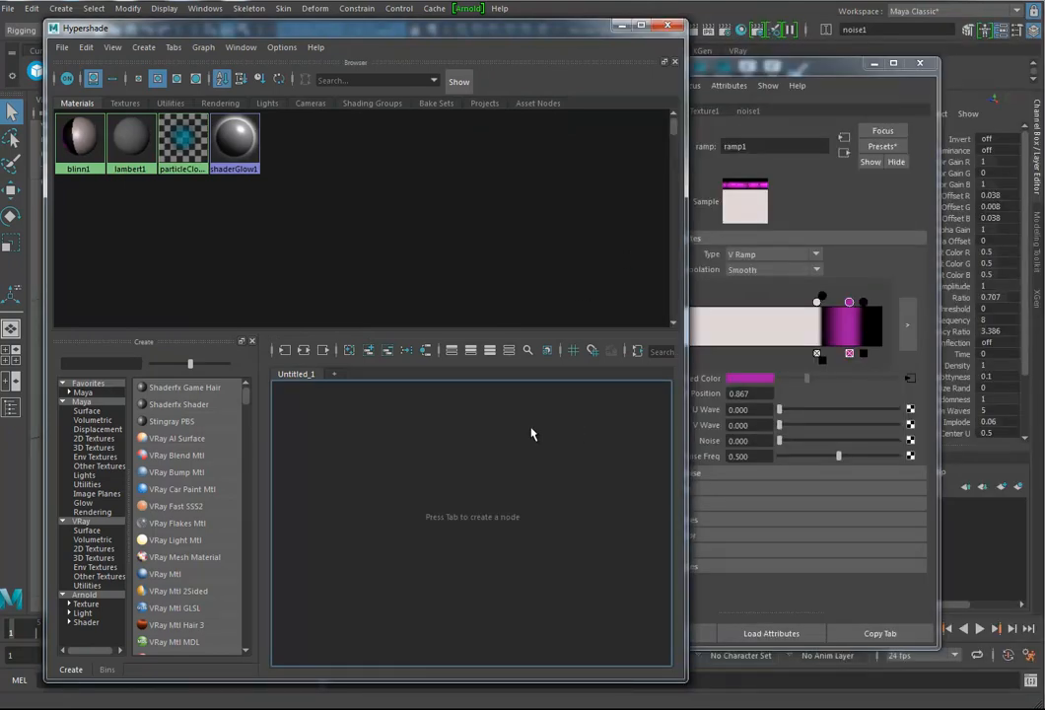
drag(296, 27, 623, 28)
click(328, 372)
click(752, 354)
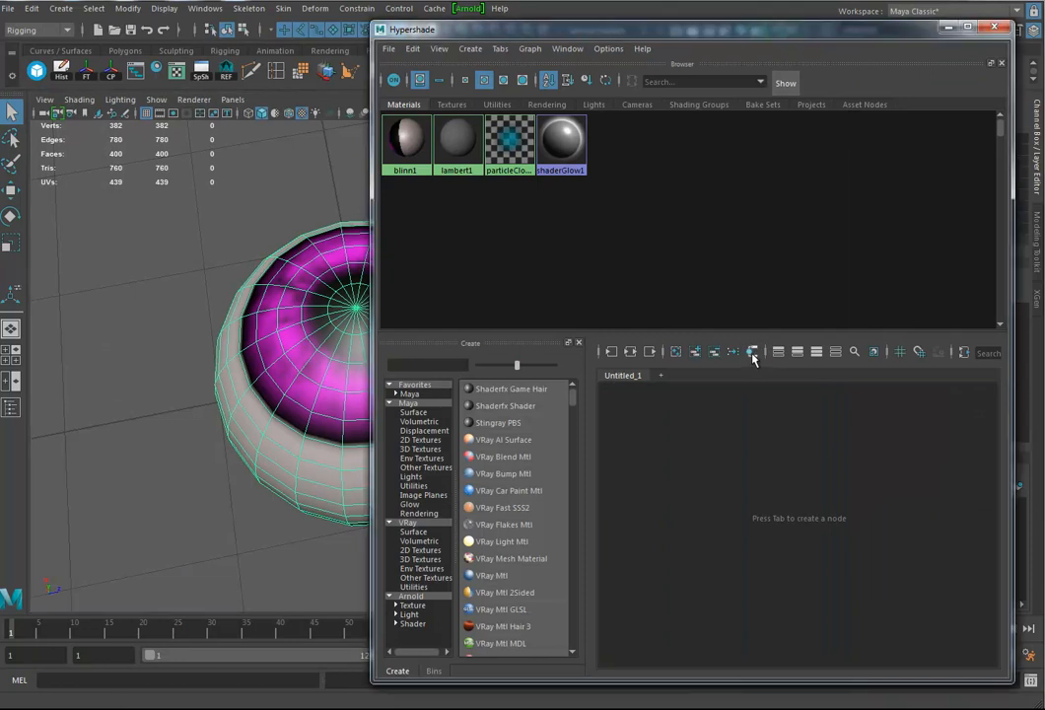
drag(724, 26, 670, 18)
click(727, 491)
Examine how the noise, placement, ramp and Blinn nodes are connected in the graphed network
alt+right_drag(729, 489, 779, 477)
alt+middle_drag(780, 477, 677, 456)
alt+right_drag(676, 455, 760, 470)
alt+middle_drag(756, 474, 718, 466)
click(696, 468)
alt+right_drag(695, 470, 725, 472)
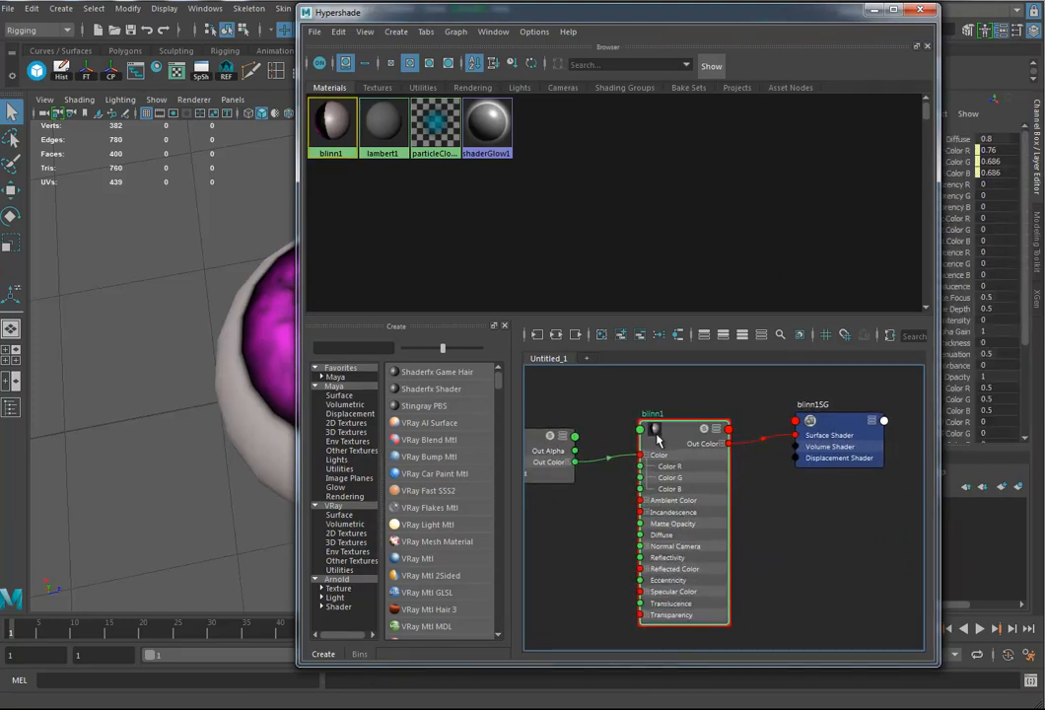
alt+middle_drag(610, 476, 692, 502)
alt+right_drag(654, 497, 705, 491)
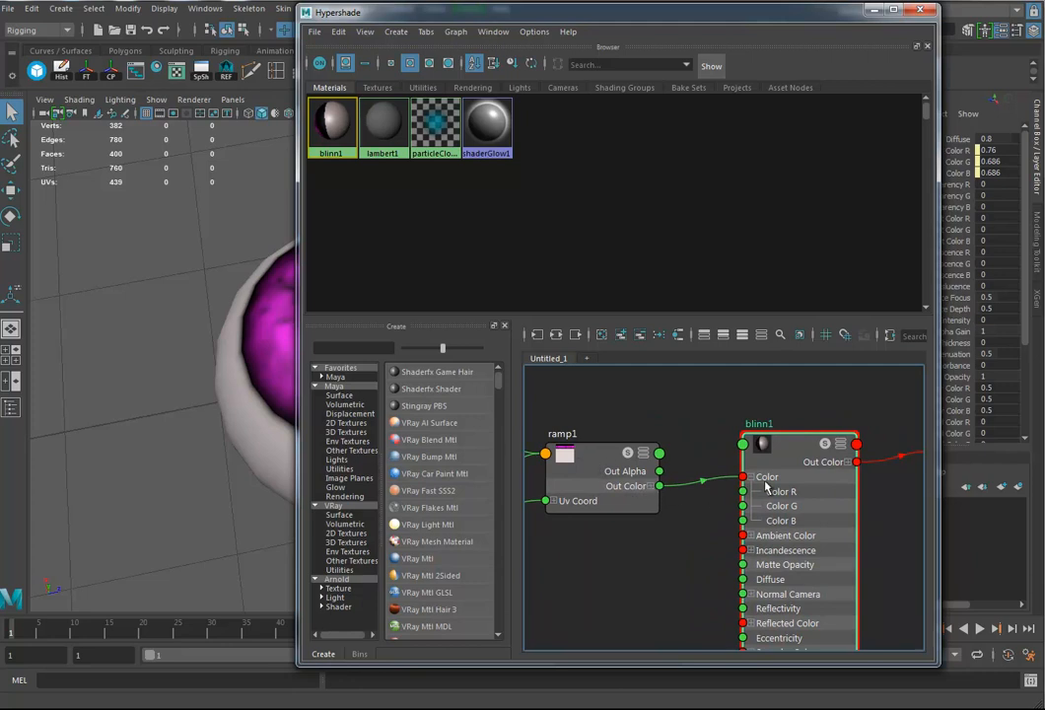
alt+middle_drag(632, 521, 741, 494)
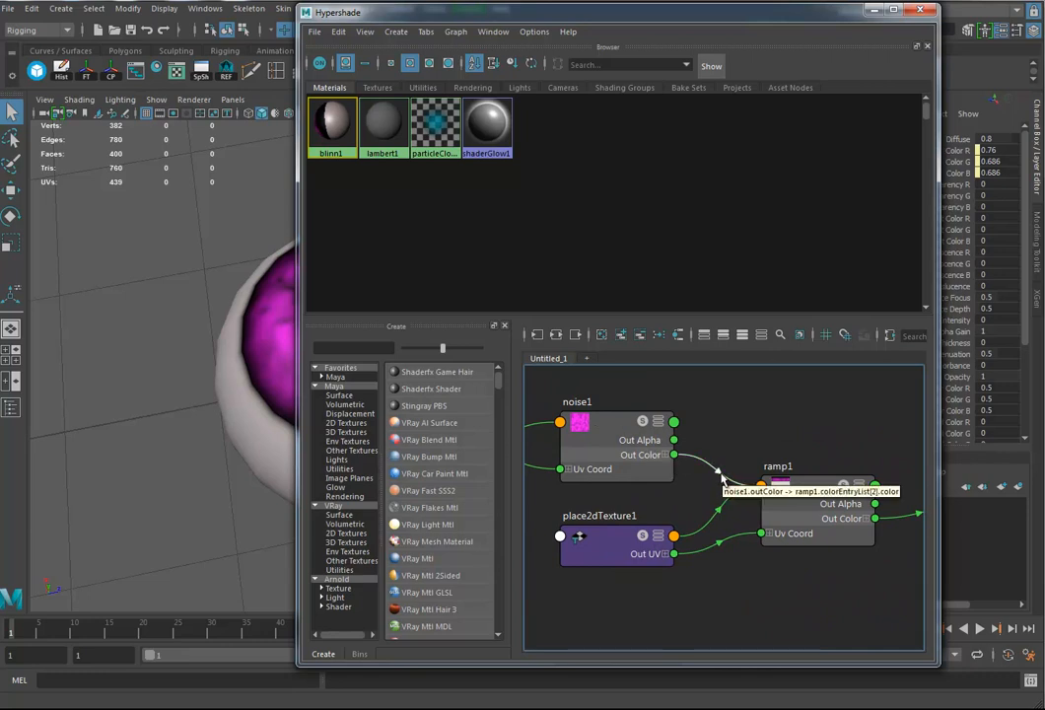
alt+middle_drag(722, 477, 714, 509)
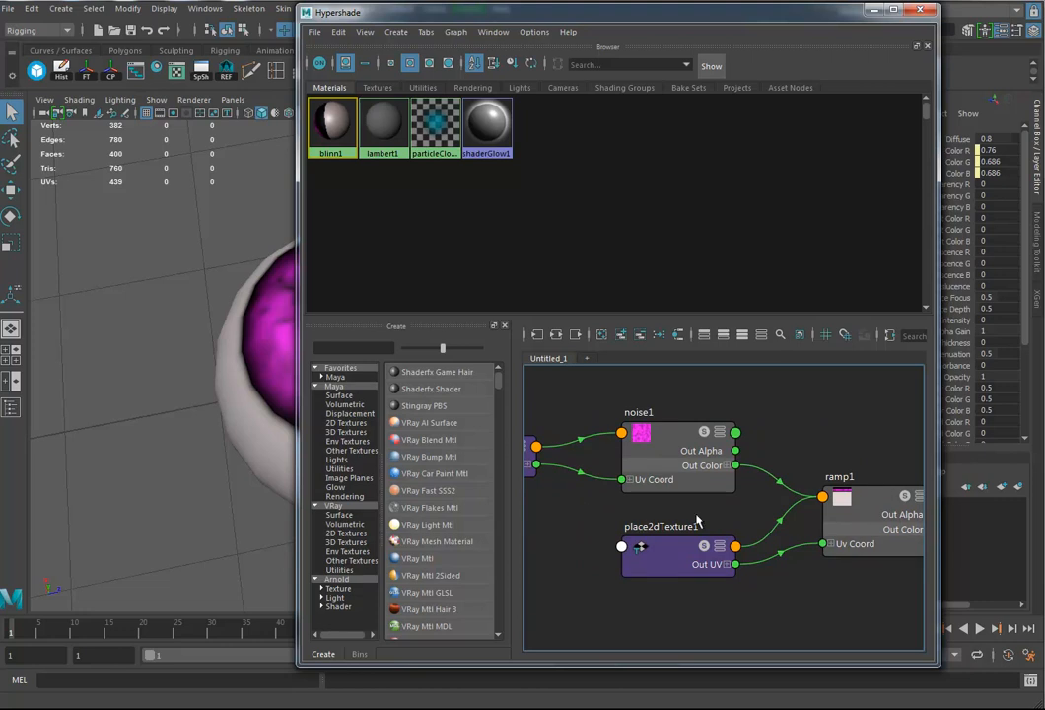
alt+middle_drag(701, 490, 633, 497)
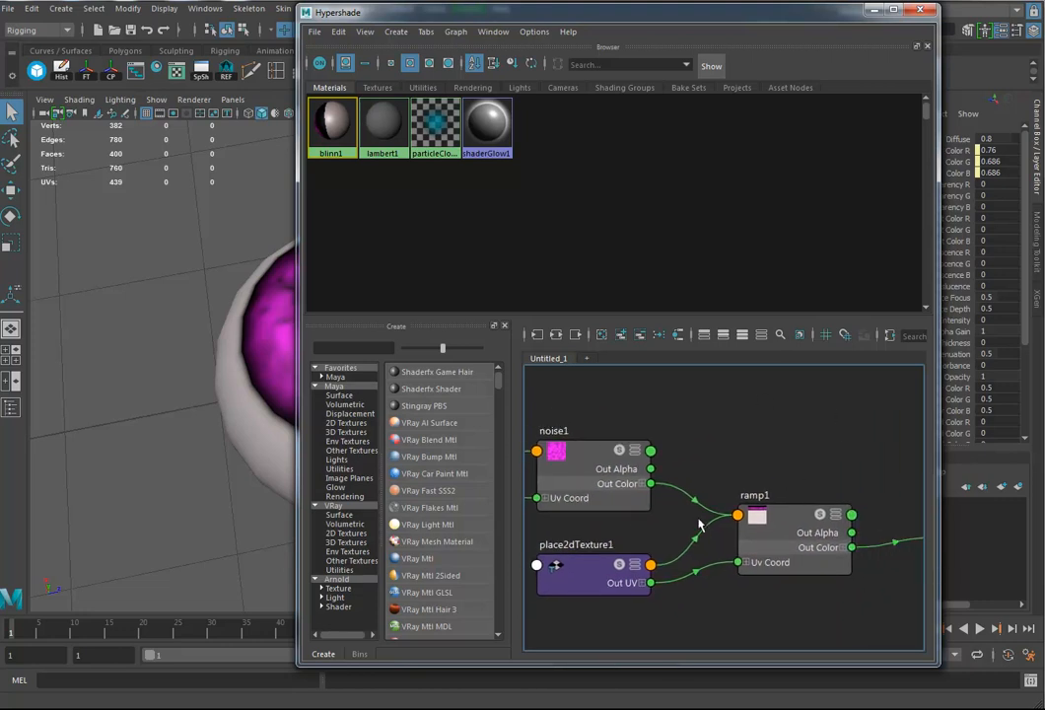
alt+middle_drag(802, 525, 780, 487)
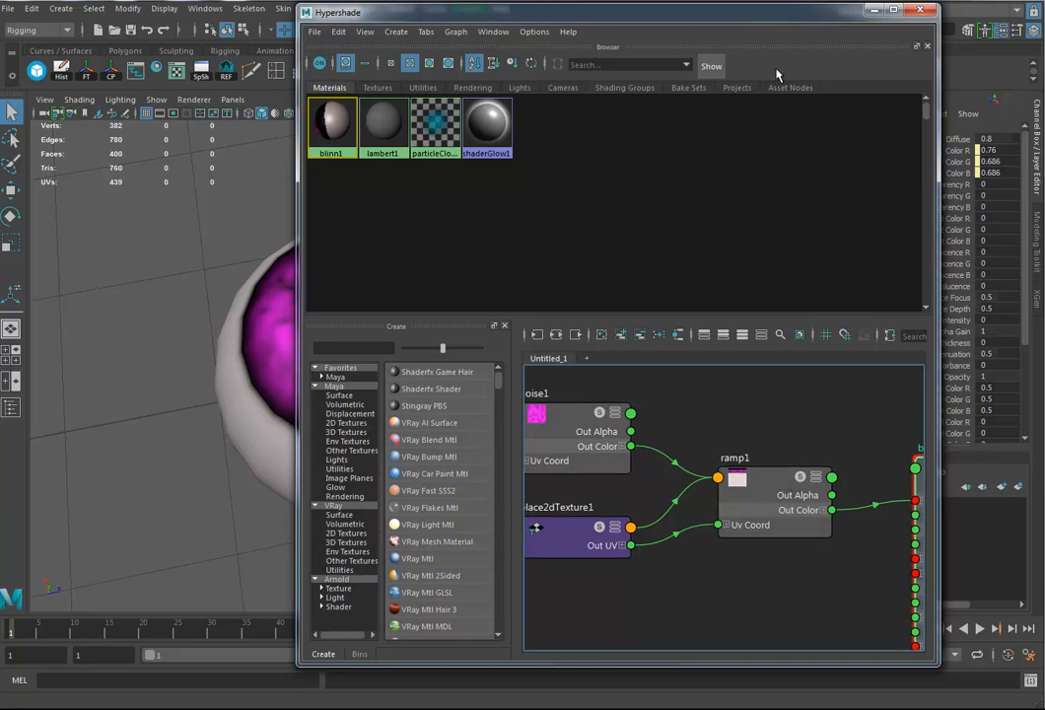
Add a marker at about position 0.798 on the ramp and connect the existing noise1 node from the graph to its color
click(759, 481)
right_click(759, 481)
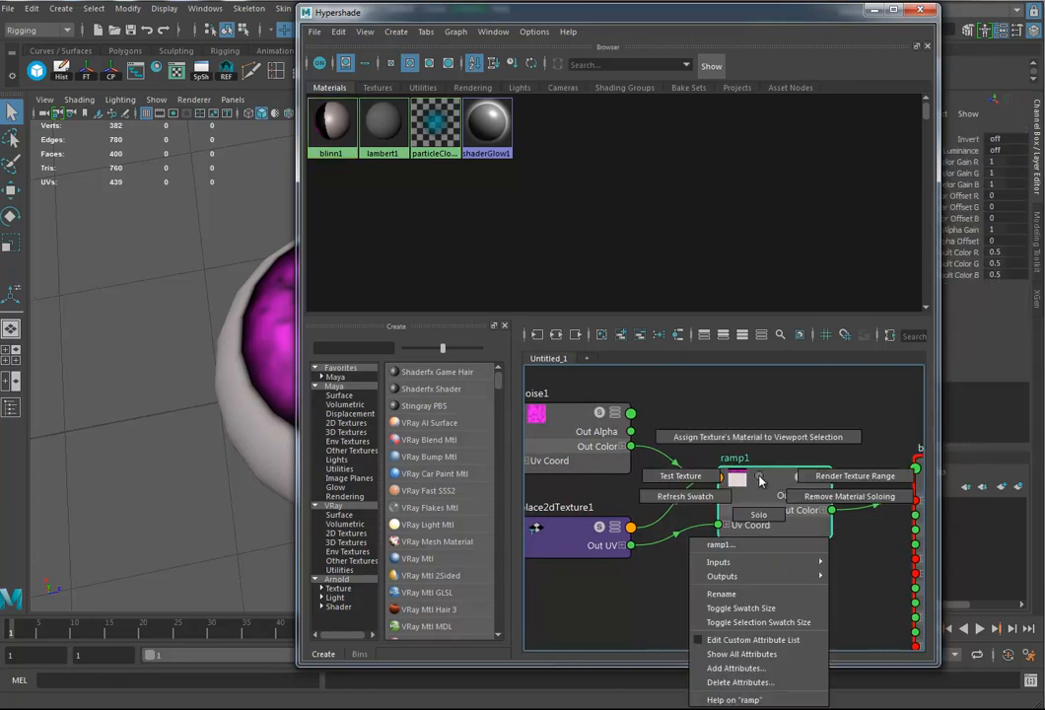
click(720, 548)
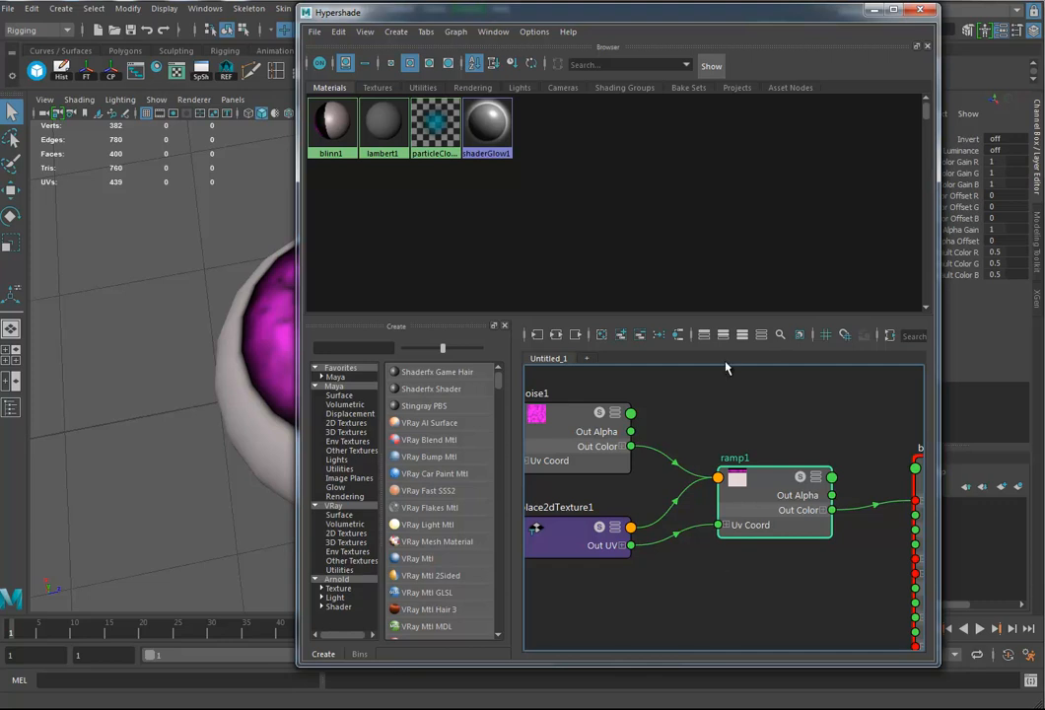
drag(824, 34, 427, 50)
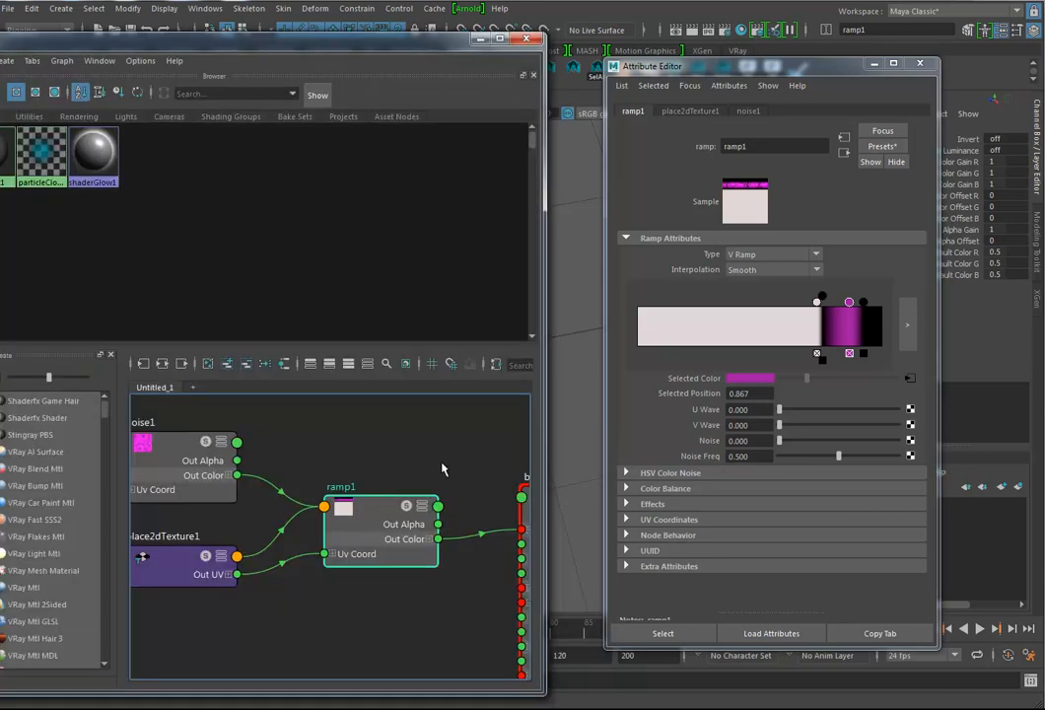
click(833, 335)
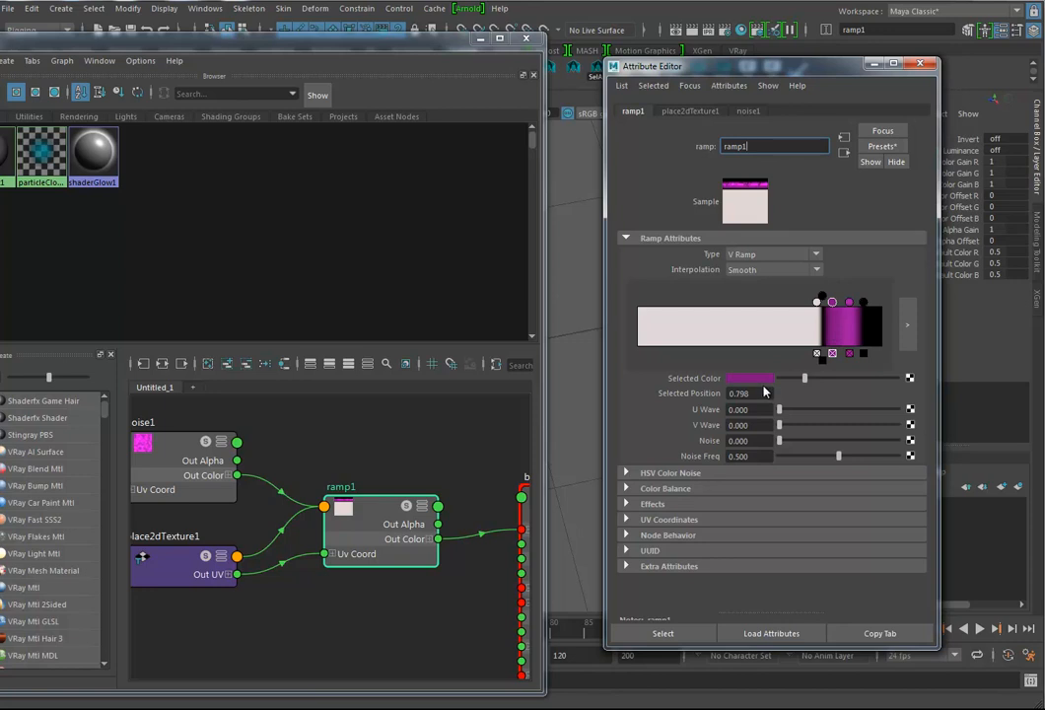
middle_drag(175, 451, 685, 383)
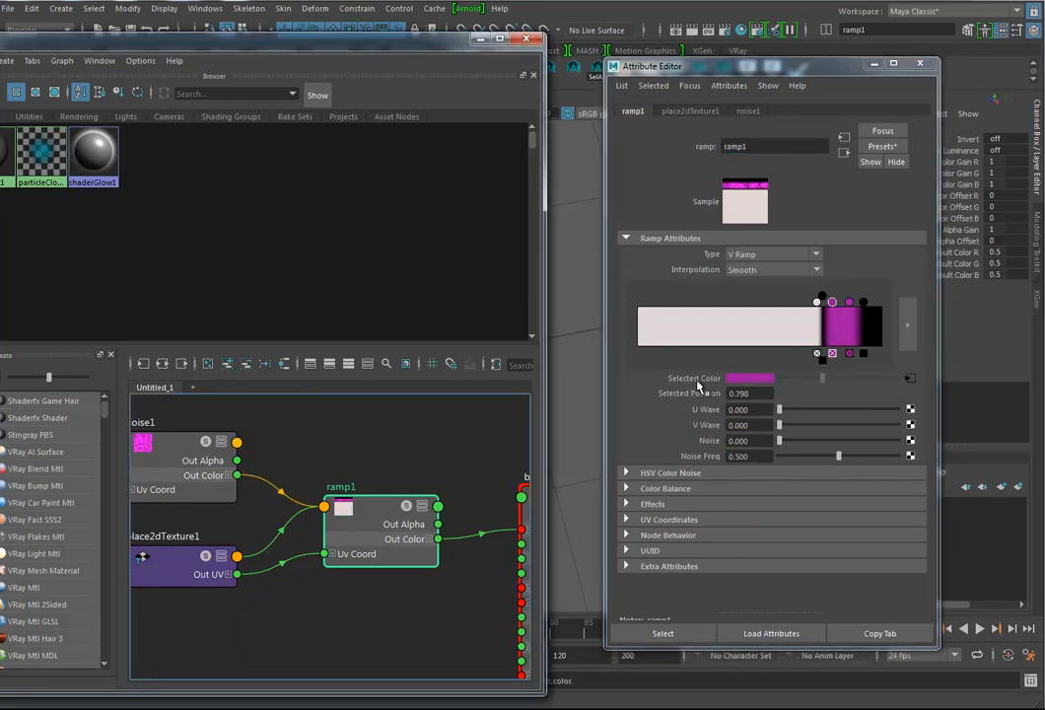
Spread the two magenta iris markers, placing the pupil-side one at about 0.870, and move the black pupil marker to about 0.905
drag(409, 47, 399, 431)
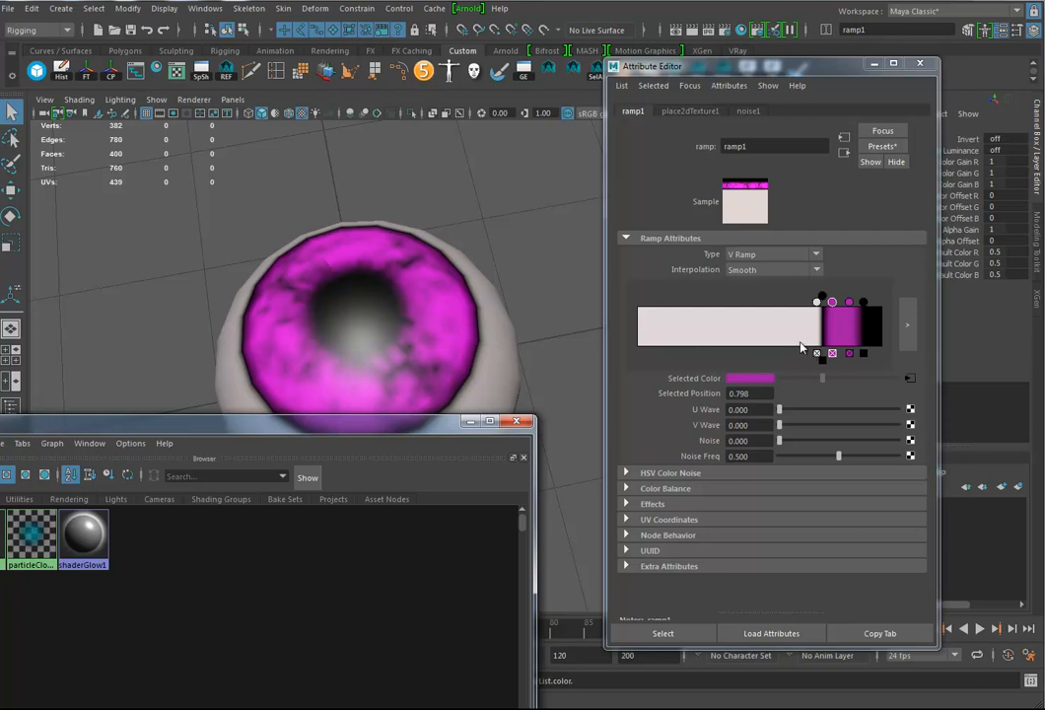
mouse_move(836, 309)
mouse_down()
mouse_move(826, 304)
mouse_move(850, 303)
mouse_up()
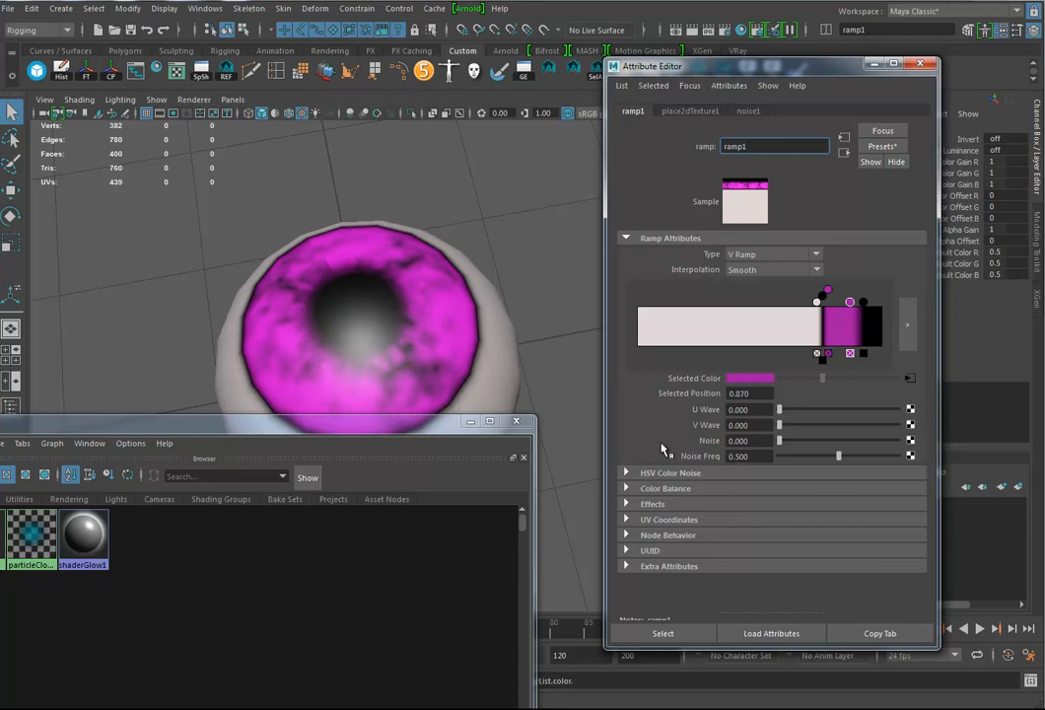
click(517, 422)
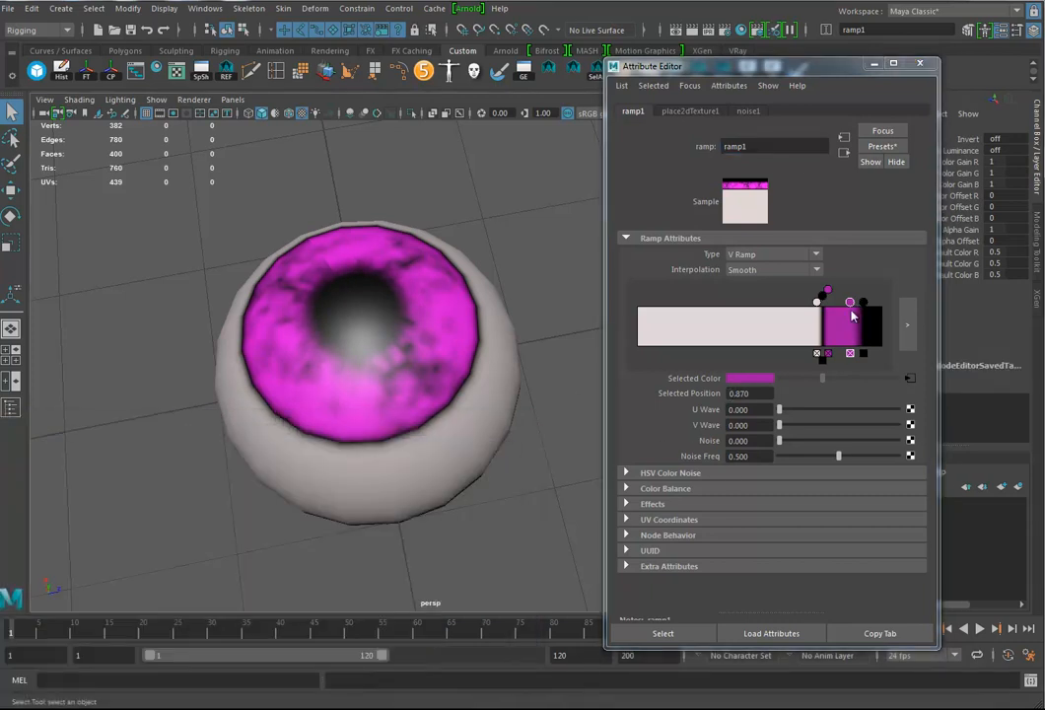
click(865, 303)
drag(863, 306, 858, 304)
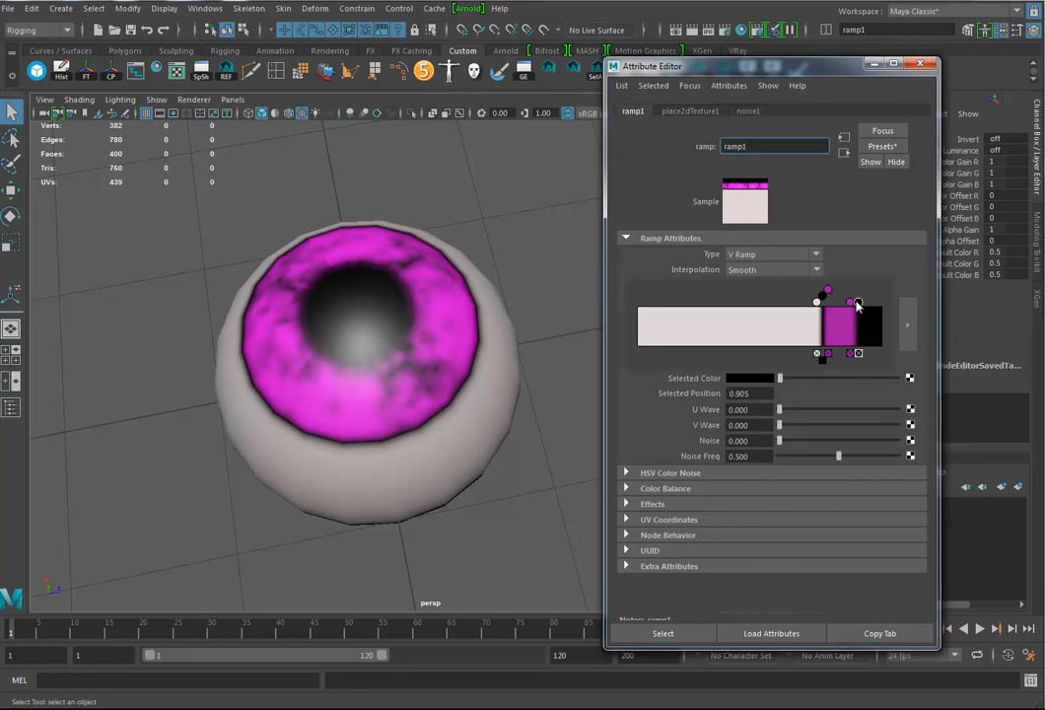
Try to set a driven key on the Selected Position of the ramp's black pupil marker
right_click(695, 398)
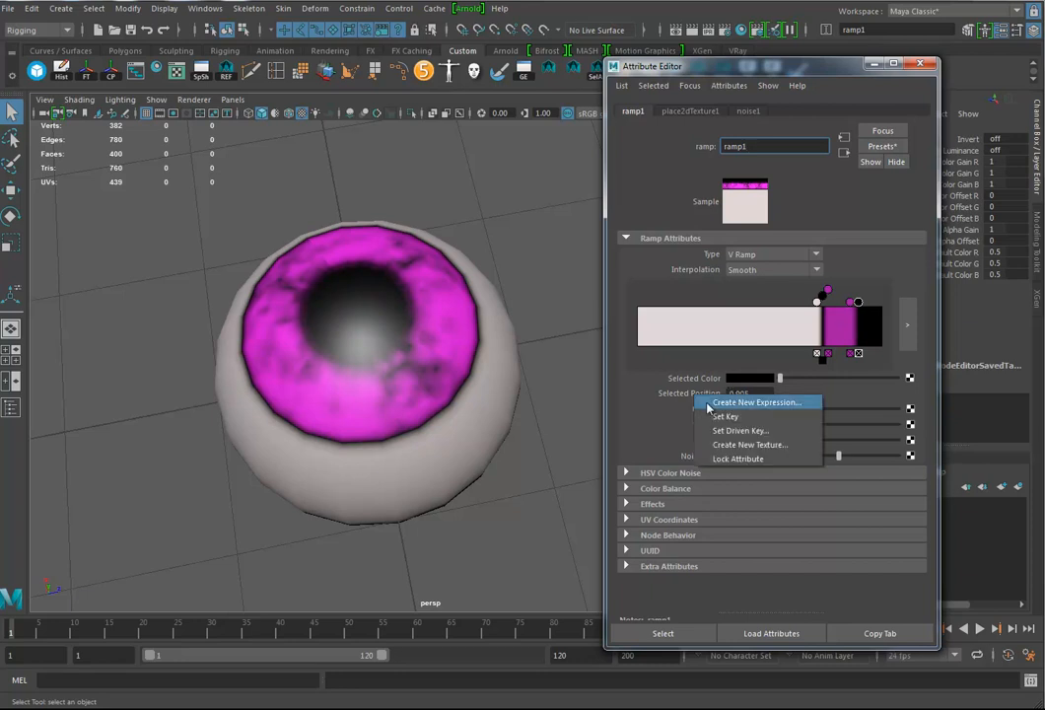
click(731, 436)
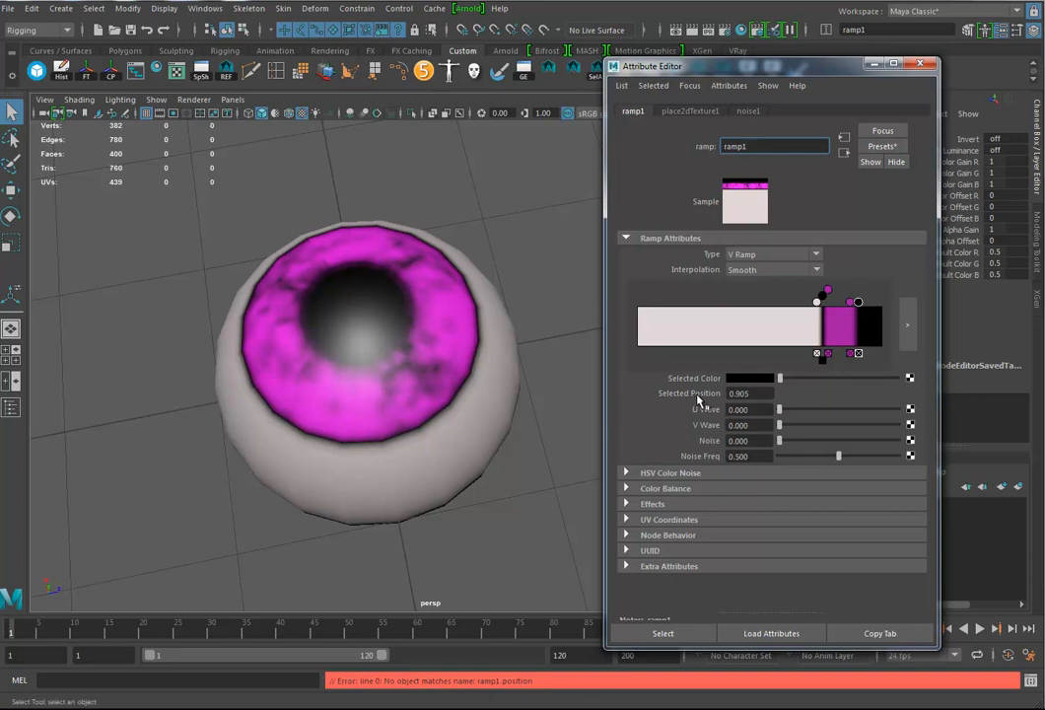
click(739, 393)
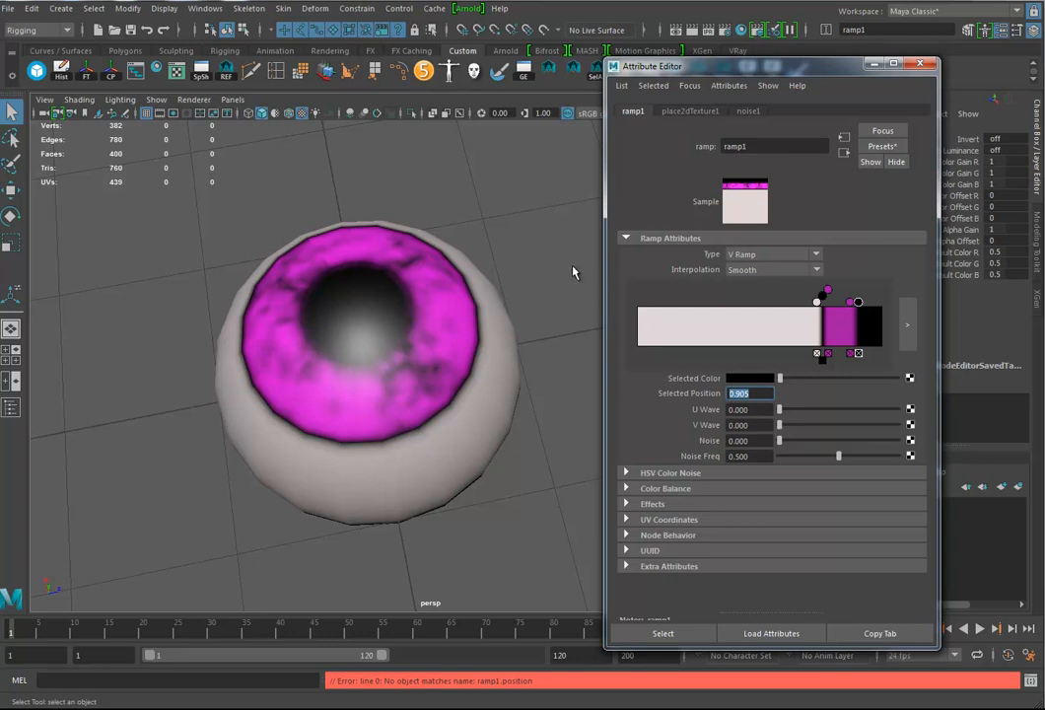
Create a polygon cube and move it beside the eyeball to about -2.565 in Translate Z
alt+drag(518, 420, 507, 406)
alt+right_drag(508, 406, 444, 429)
alt+drag(375, 397, 437, 430)
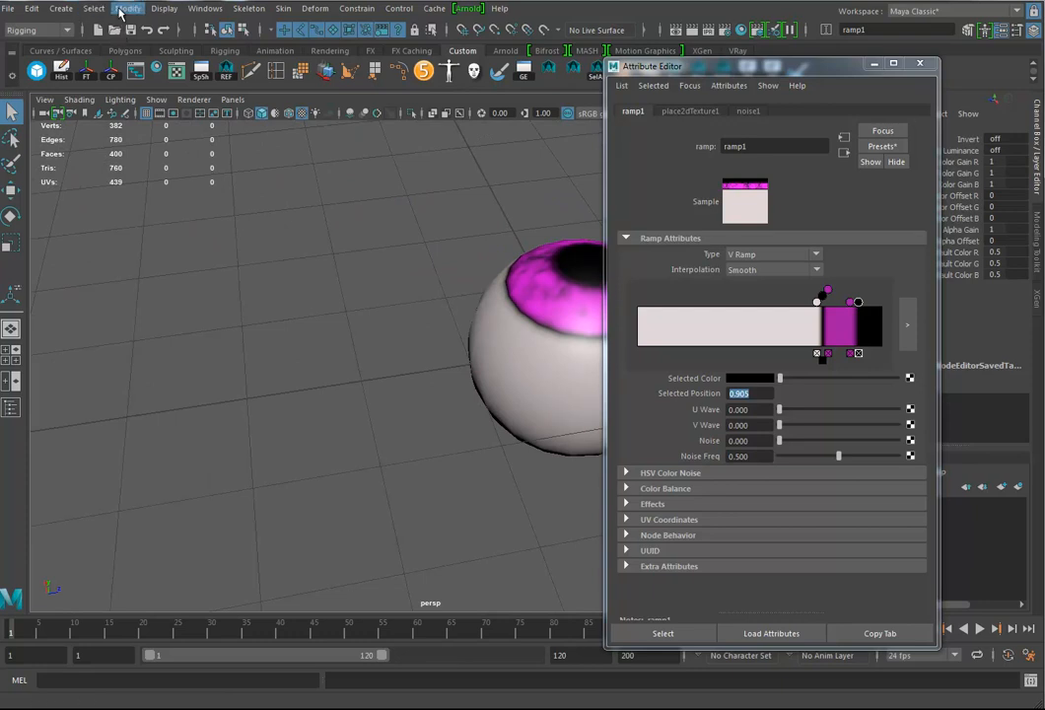
click(56, 12)
mouse_move(97, 58)
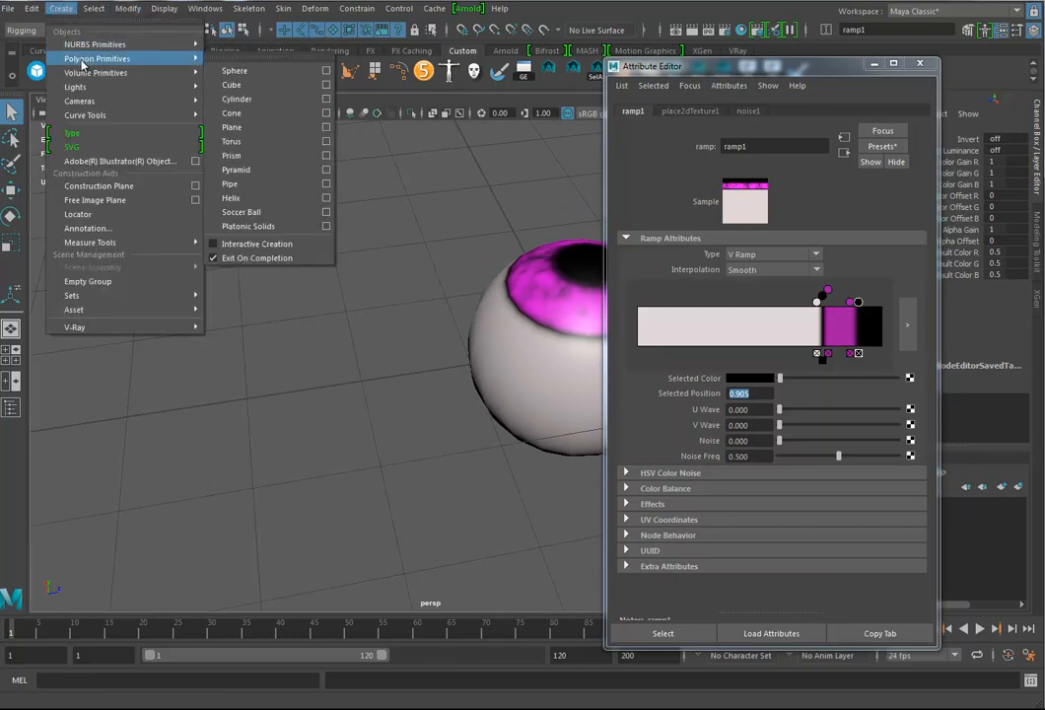
click(232, 87)
key(w)
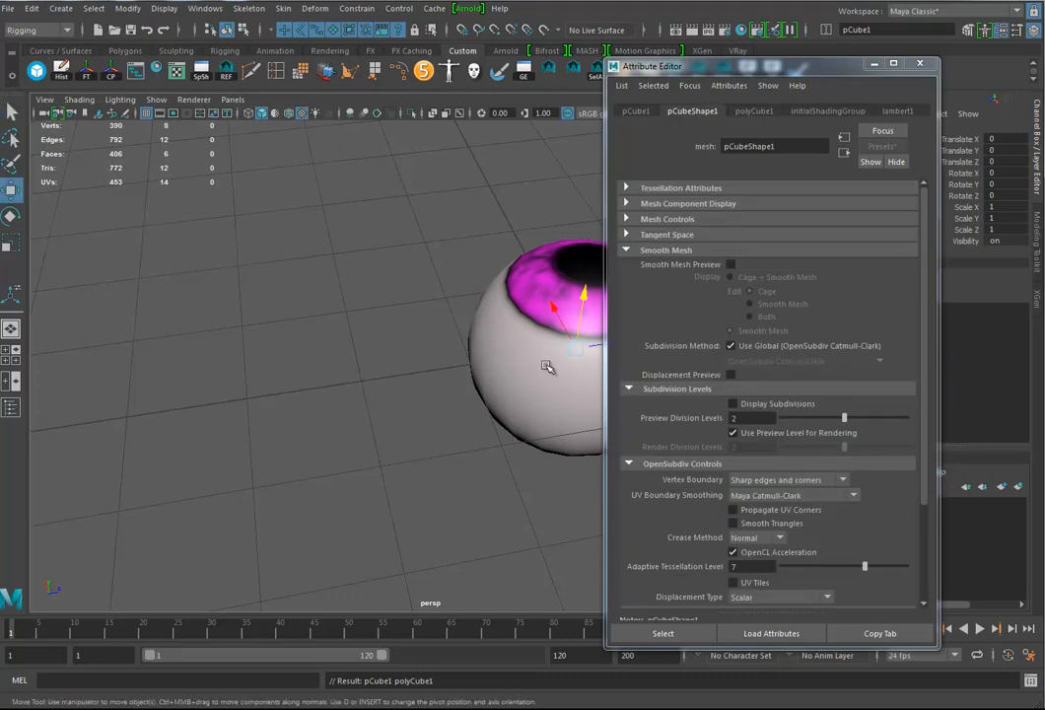
drag(497, 288, 316, 360)
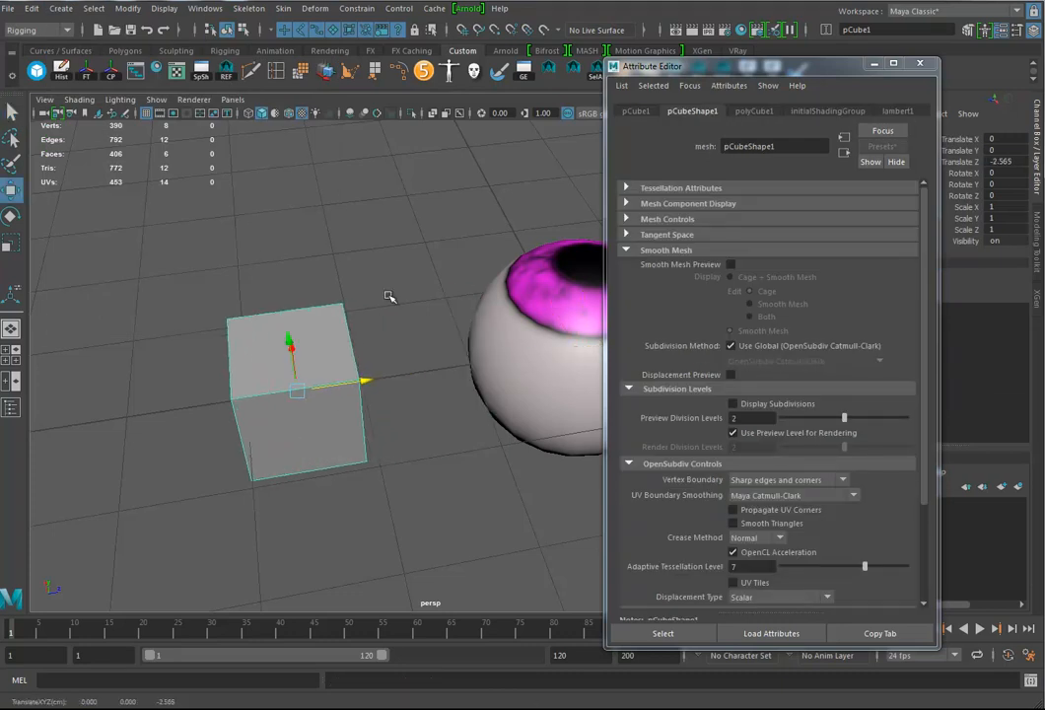
Open the UV Editor for the cube, select all of its UV edges and cut them into separate face shells
click(173, 76)
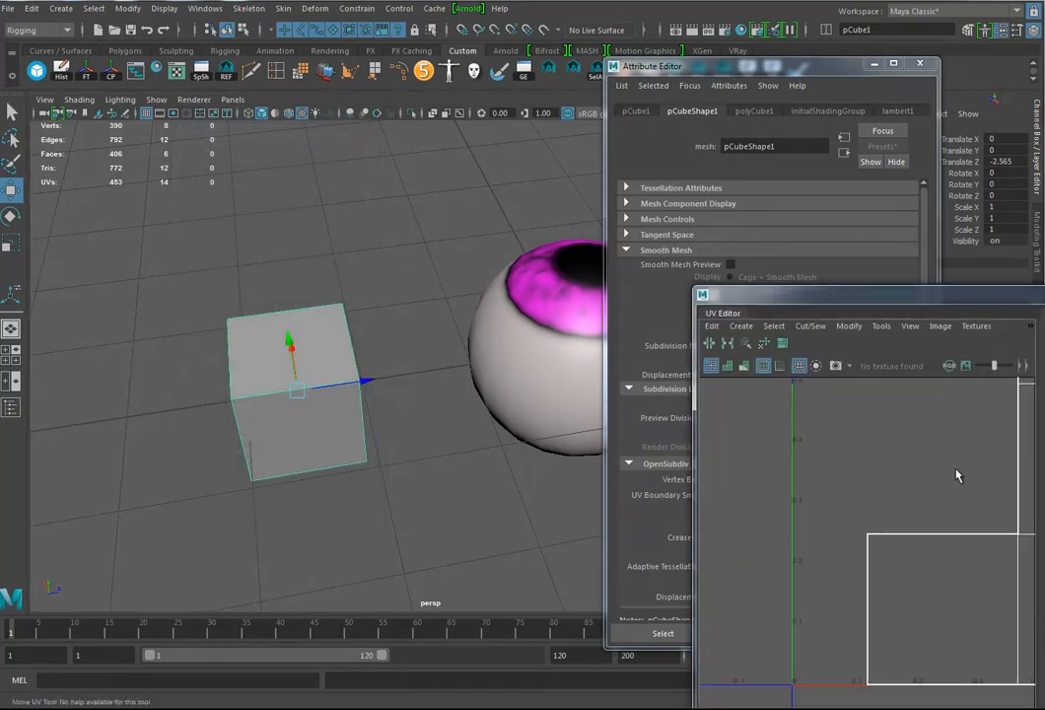
drag(925, 240, 916, 152)
alt+right_drag(964, 353, 837, 355)
alt+middle_drag(937, 348, 782, 446)
right_drag(877, 380, 878, 341)
drag(745, 272, 1031, 586)
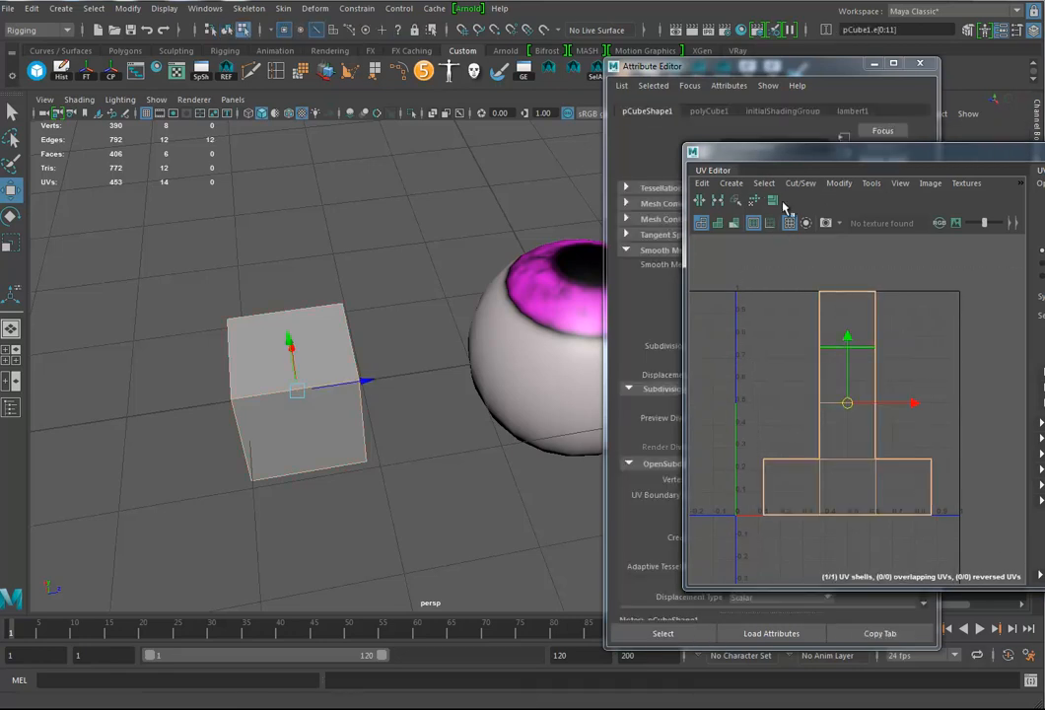
shift+right_click(841, 341)
shift+right_drag(841, 341, 785, 357)
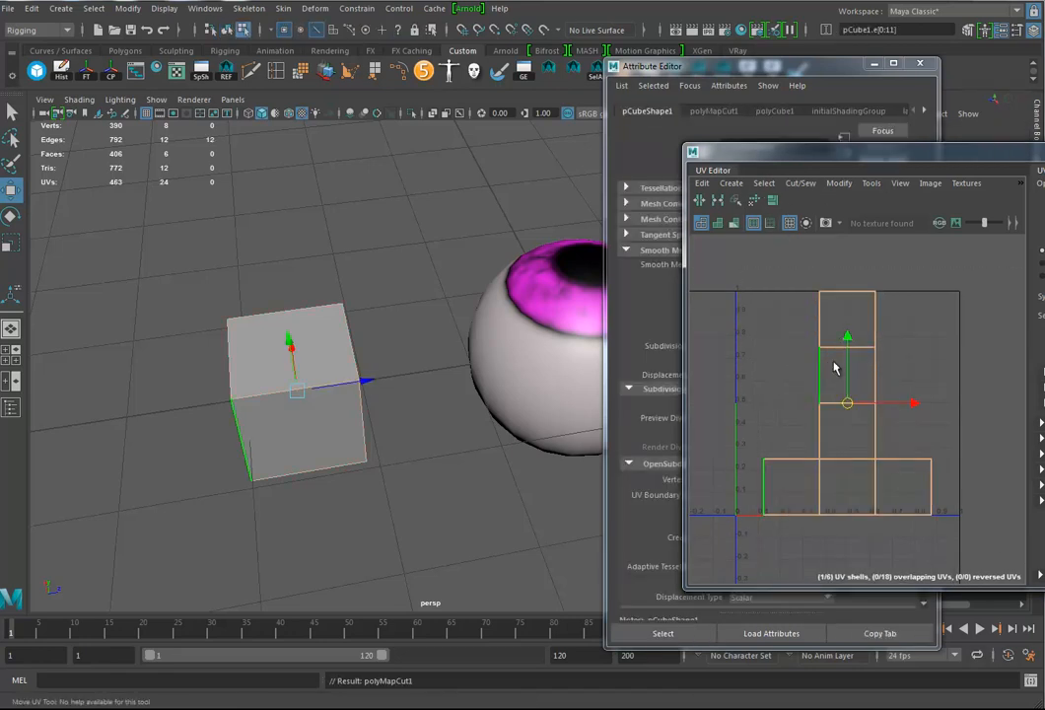
Normalize the cube's UVs and unitize them so every face fills the full 0–1 UV space
click(839, 183)
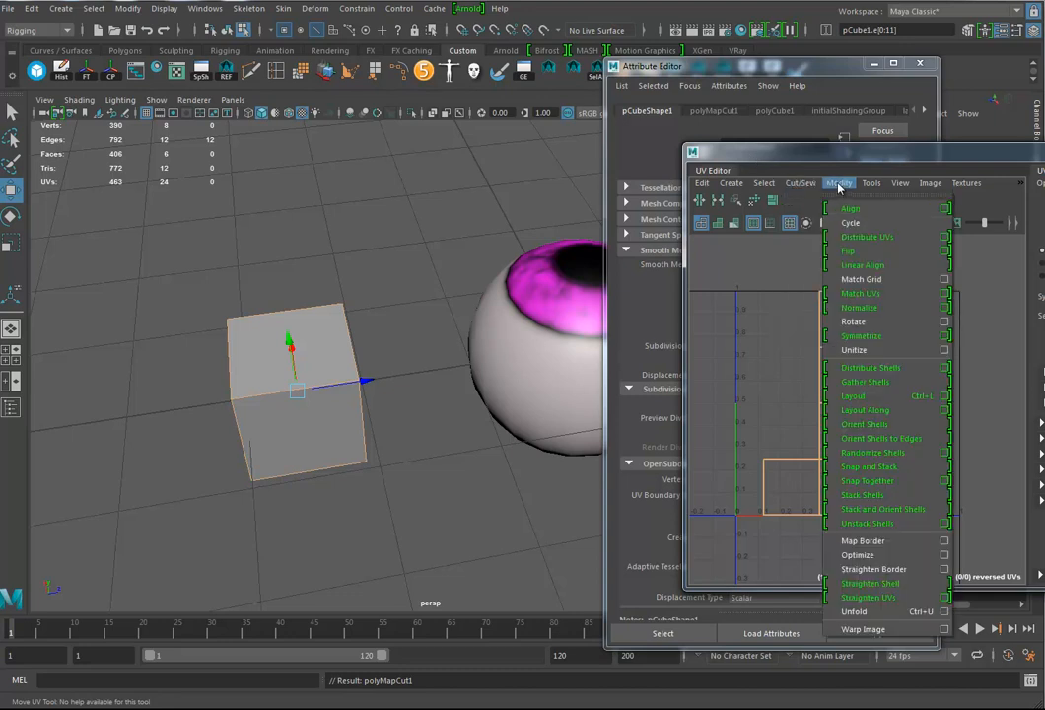
click(865, 314)
click(802, 184)
mouse_move(833, 194)
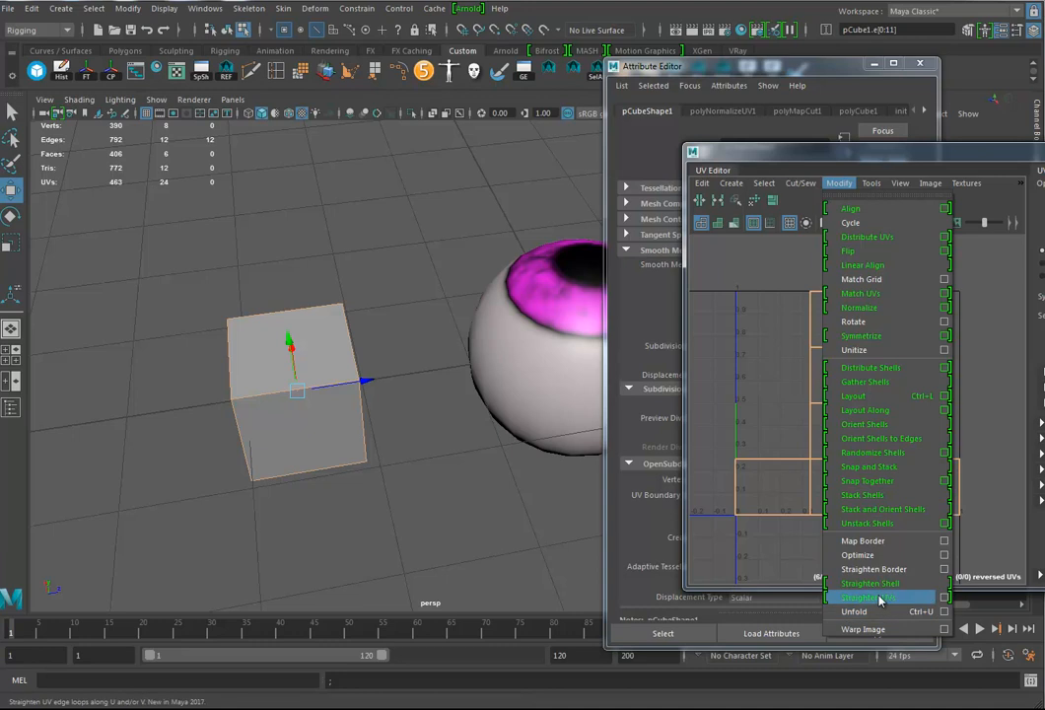
click(864, 353)
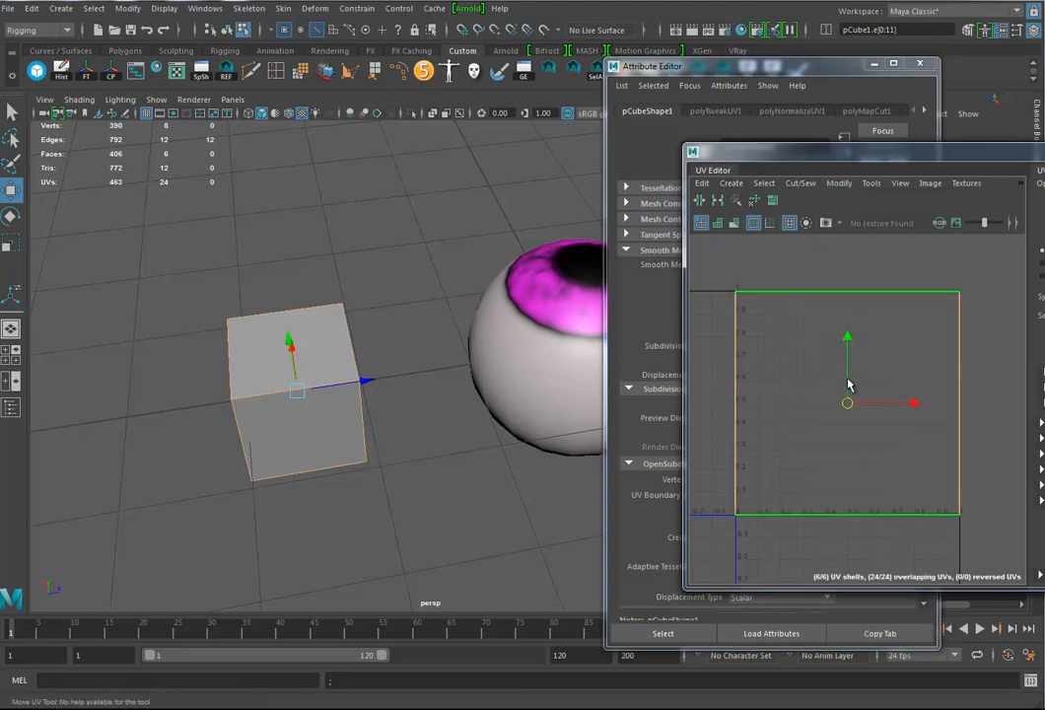
Assign a new Blinn material to the cube
alt+drag(442, 448, 317, 439)
alt+middle_drag(317, 439, 314, 433)
alt+drag(380, 369, 279, 414)
alt+drag(305, 329, 350, 326)
right_drag(350, 326, 546, 604)
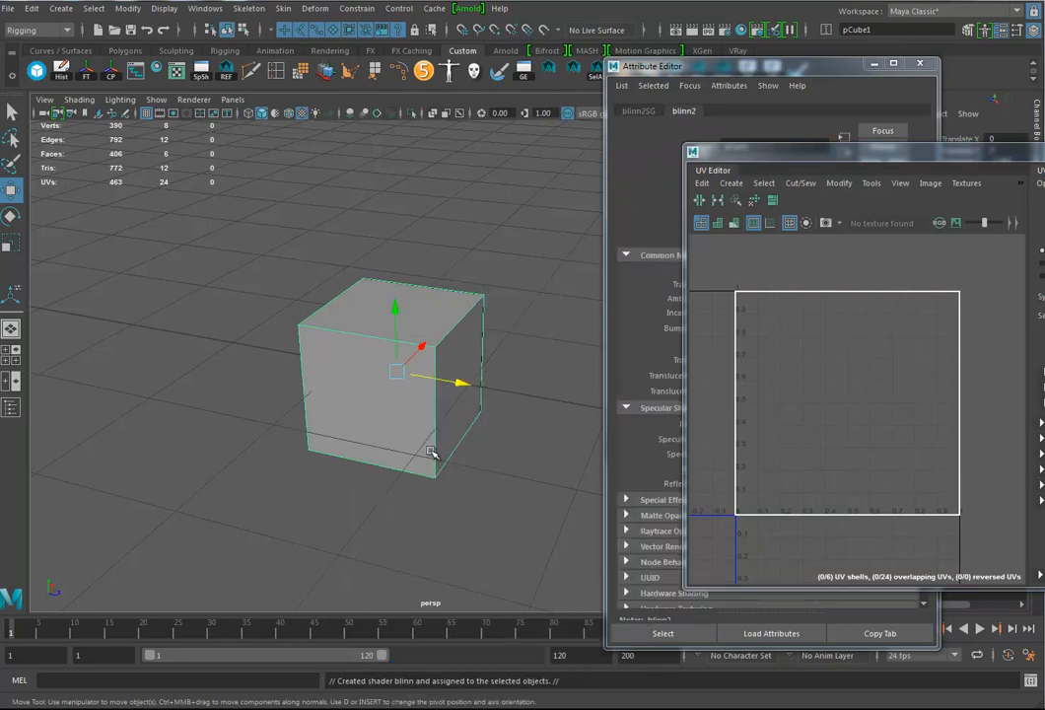
Connect a new Ramp texture to the Color of the cube's Blinn material
click(733, 71)
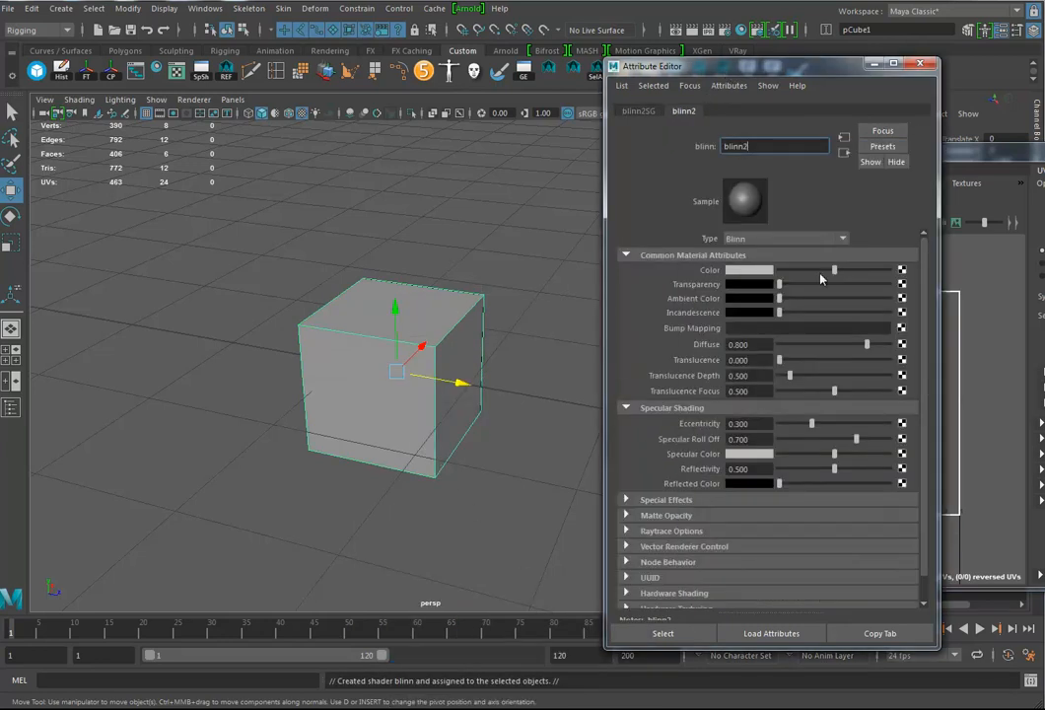
click(901, 269)
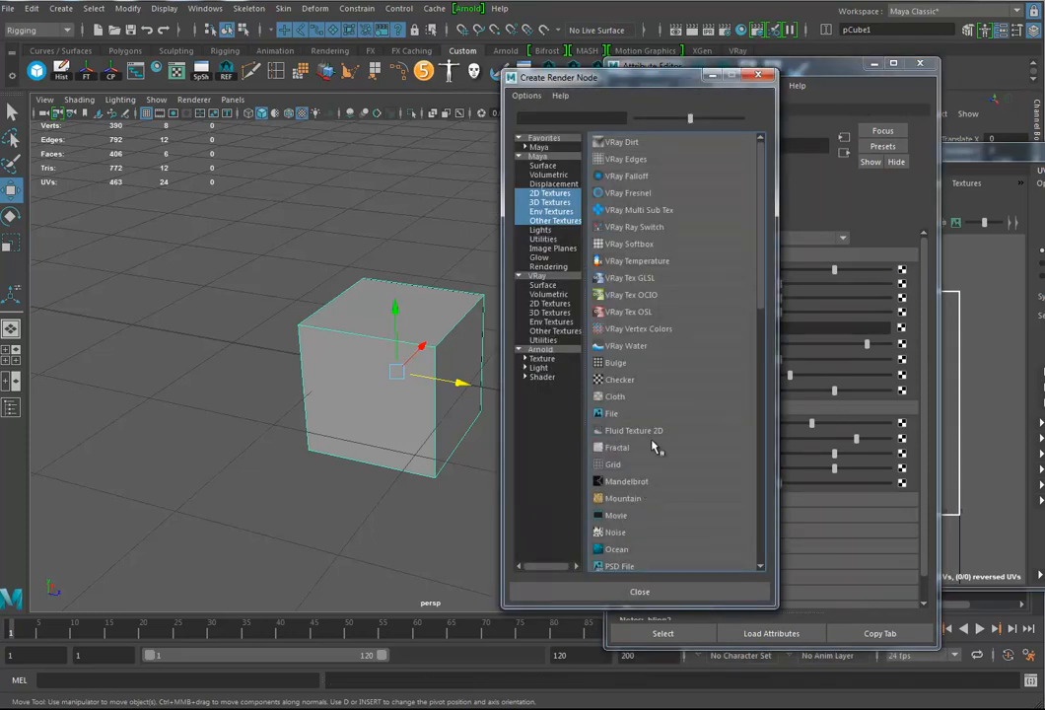
scroll(641, 532, down, 2)
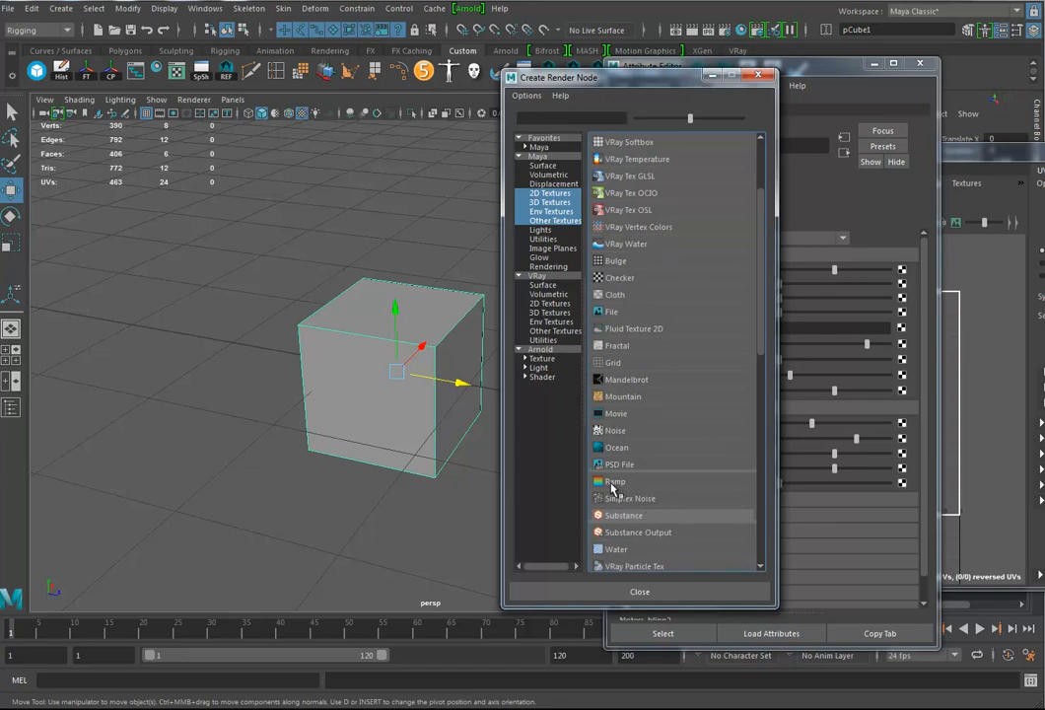
click(616, 481)
alt+drag(440, 413, 405, 408)
alt+right_drag(407, 406, 646, 460)
alt+drag(387, 464, 473, 420)
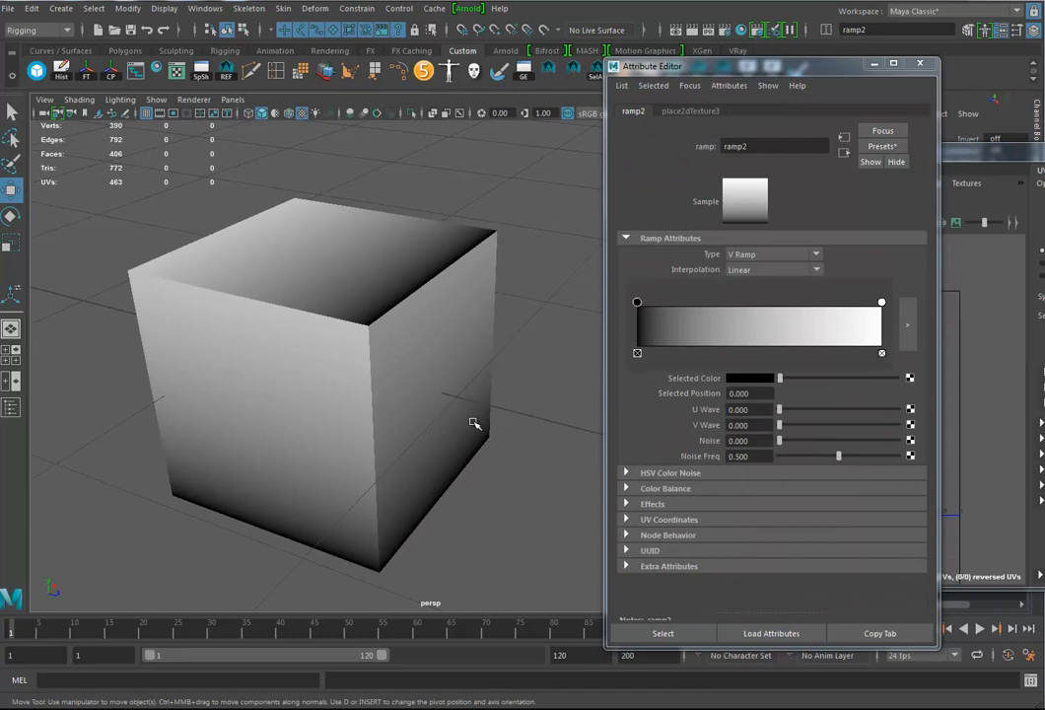
Replace the cube ramp's colors with the Rainbow preset
click(882, 146)
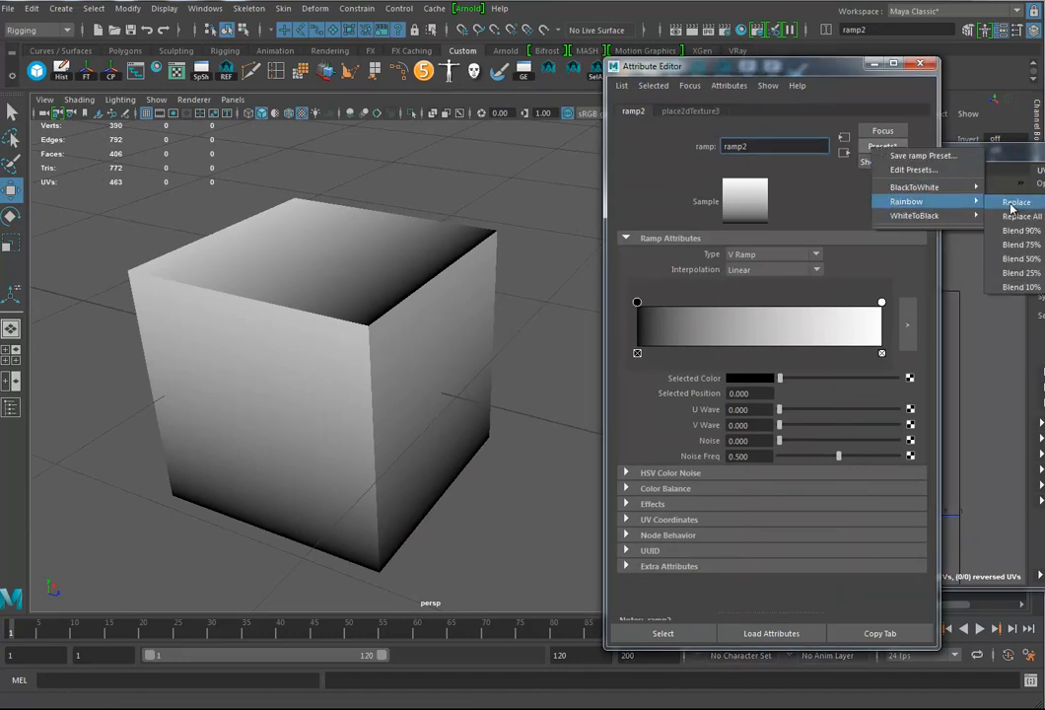
click(990, 203)
alt+drag(376, 390, 429, 397)
Try the U Ramp, Diagonal Ramp and Radial Ramp types in turn on the cube's ramp
click(768, 254)
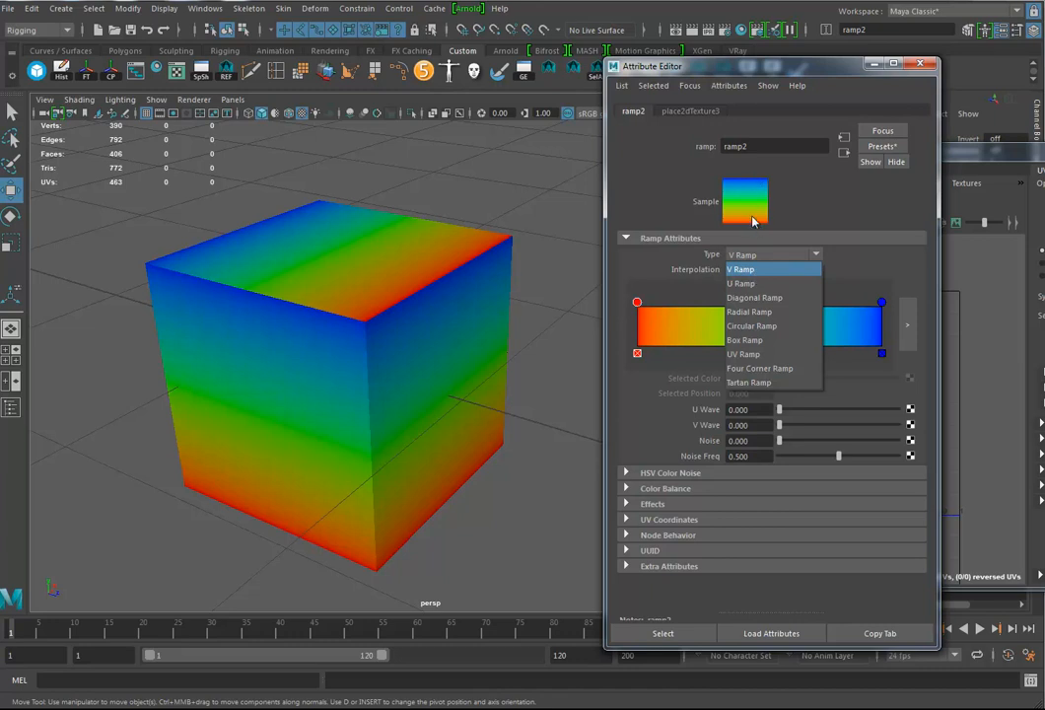
click(748, 284)
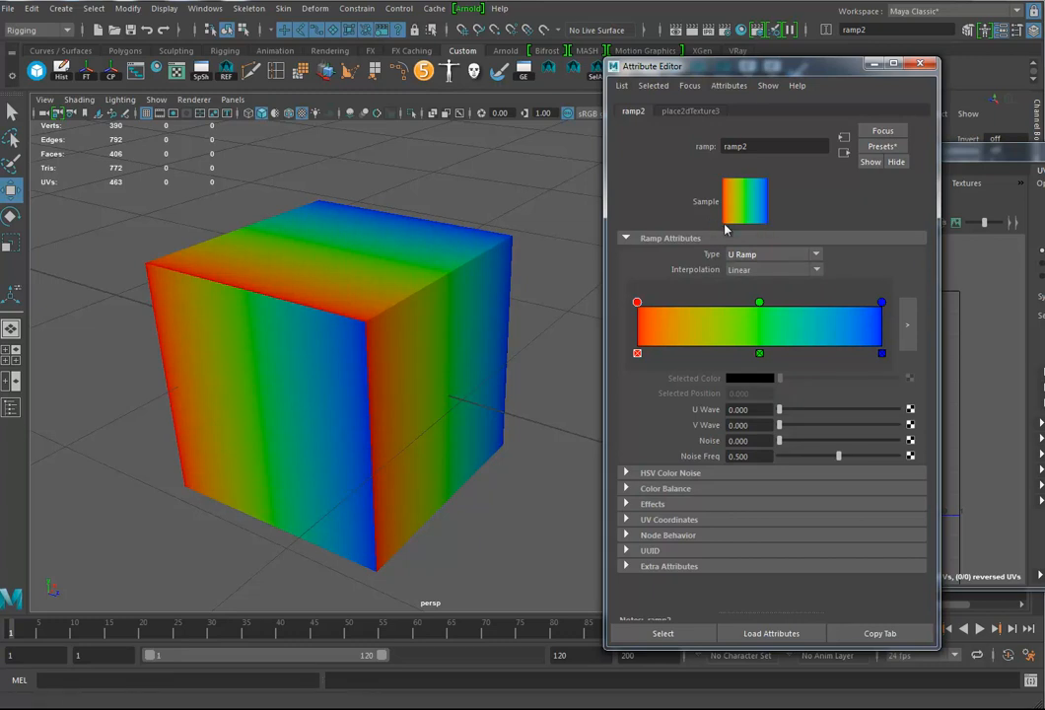
click(746, 255)
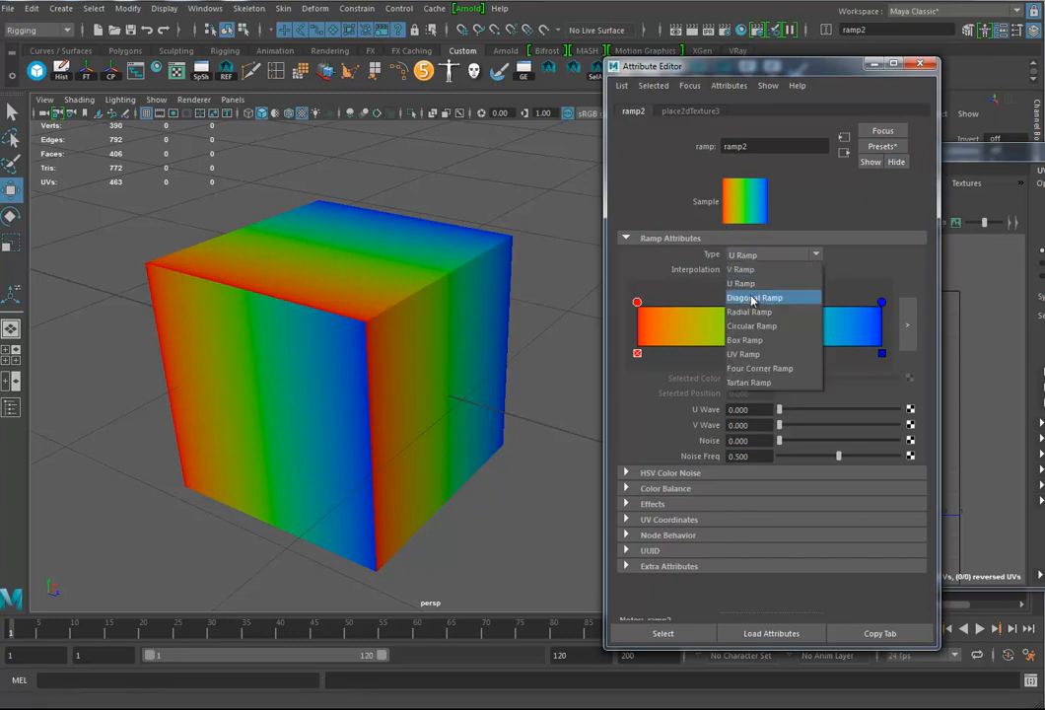
click(753, 297)
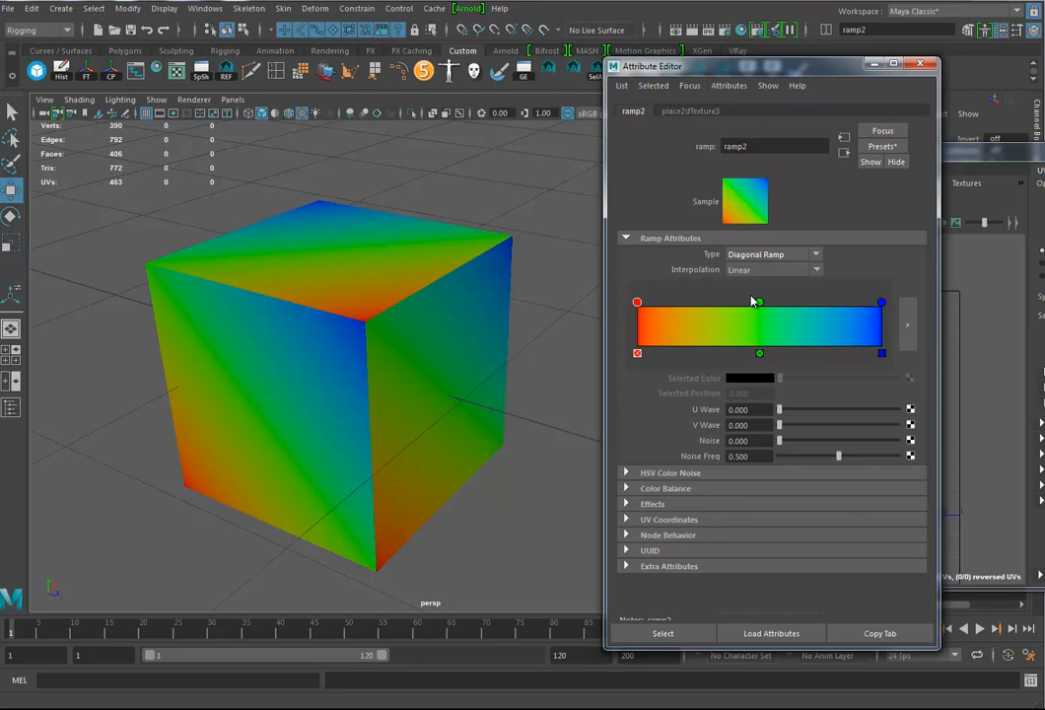
click(755, 256)
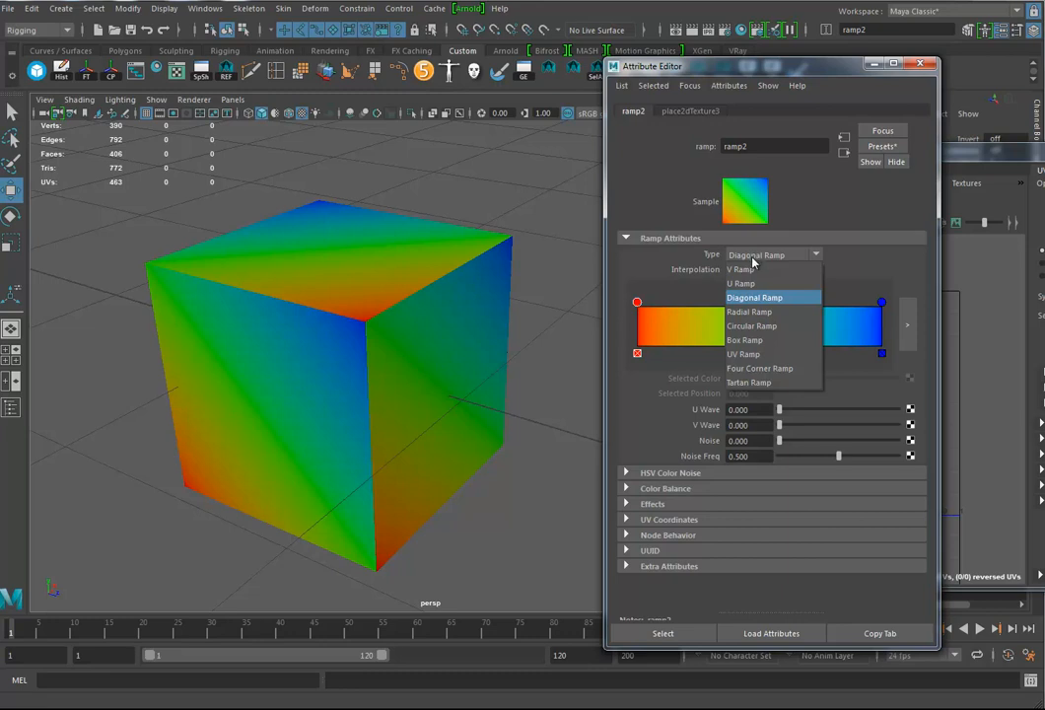
click(749, 312)
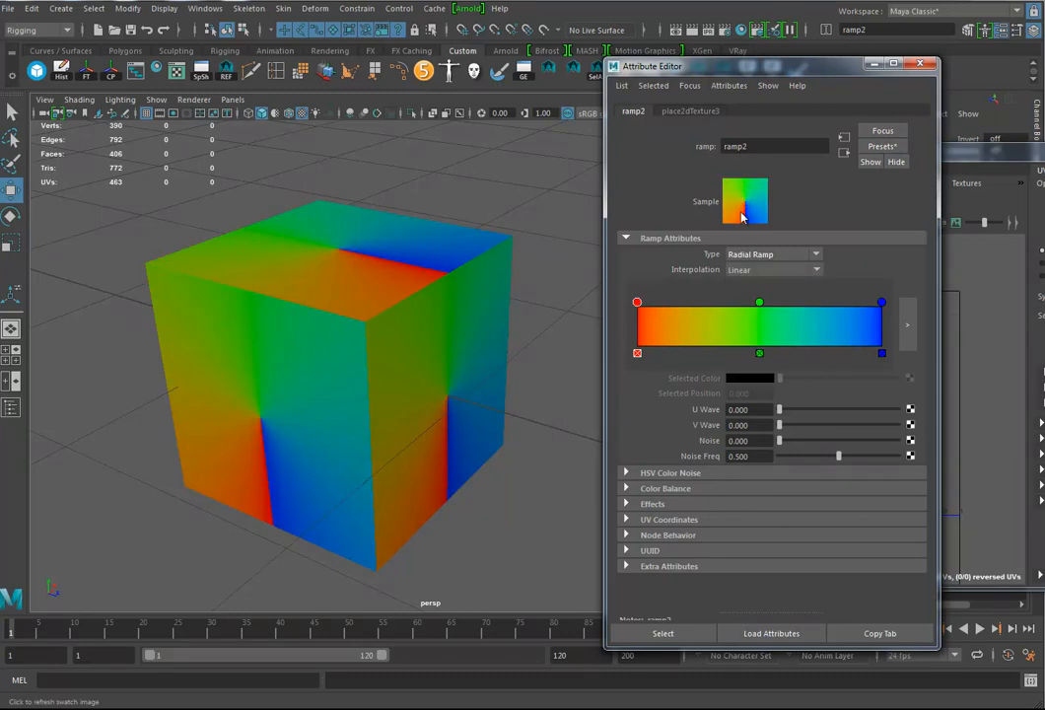
Add a marker at about position 0.260 on the cube's ramp and color it magenta
click(701, 336)
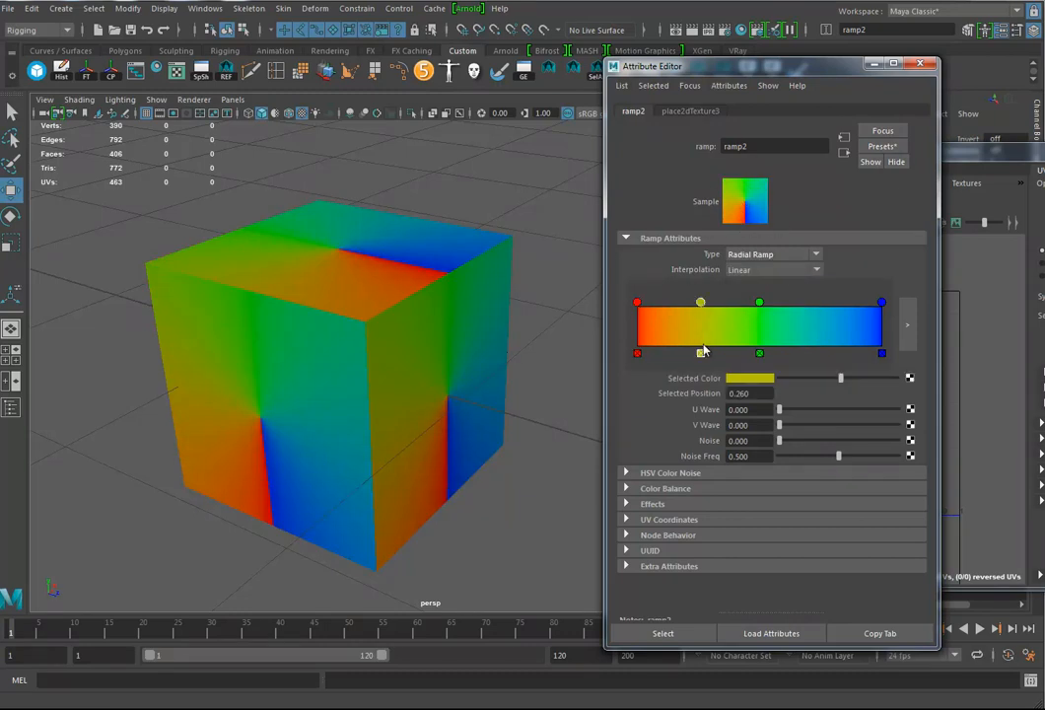
click(751, 378)
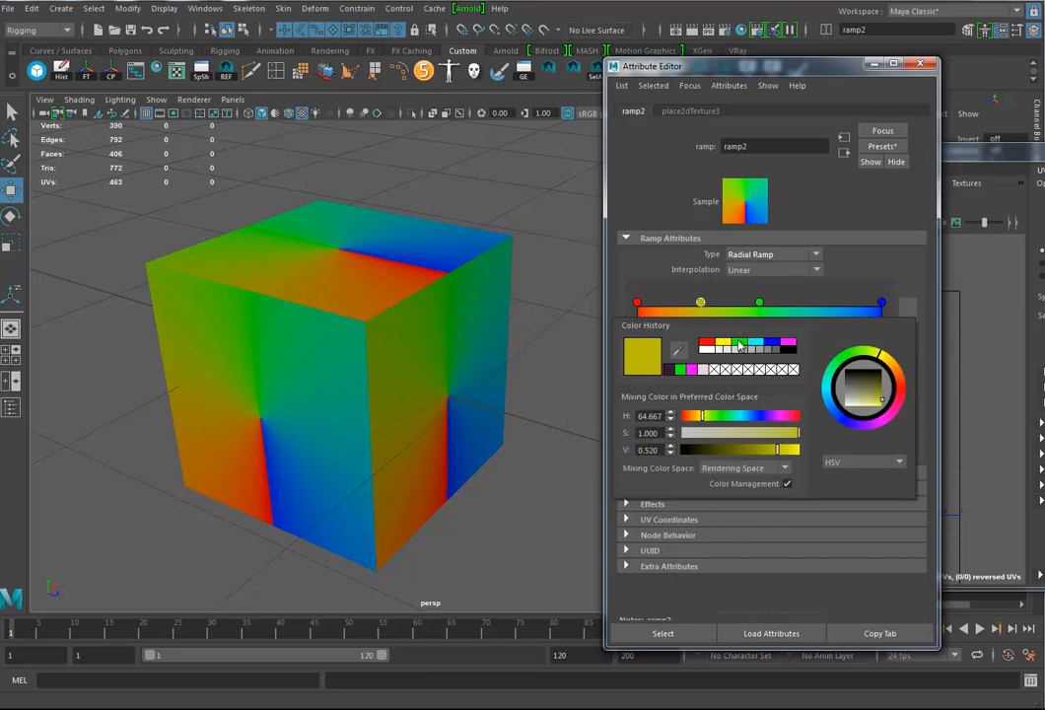
click(789, 342)
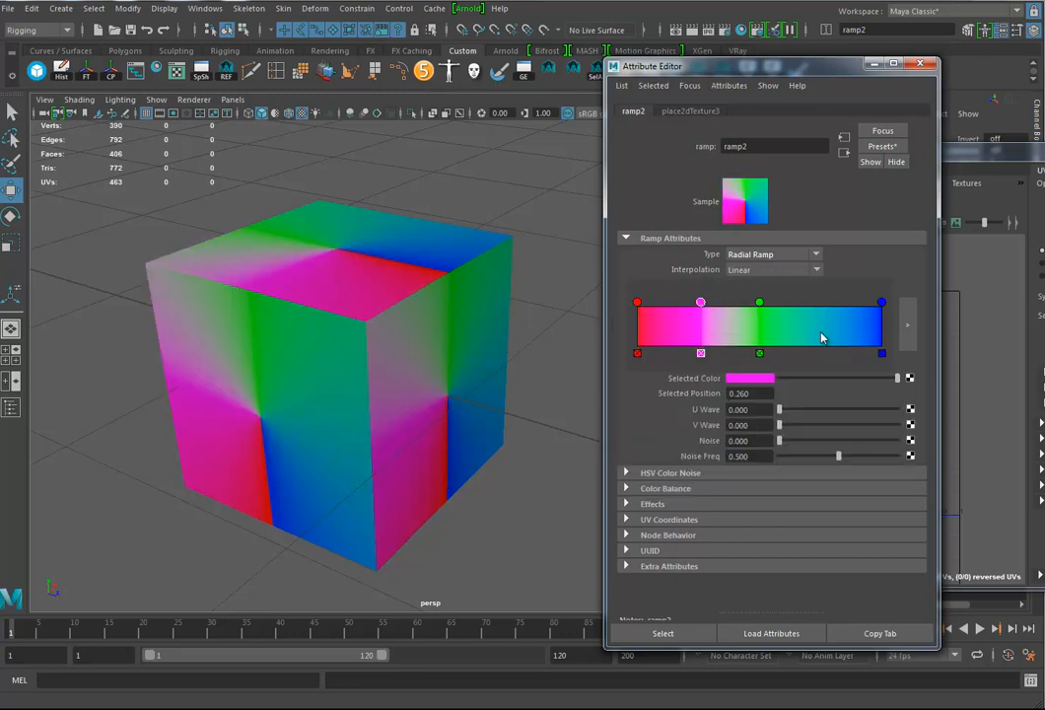
Set the ramp type to Circular Ramp, shift the red marker inward and move the magenta marker to about 0.355
click(771, 255)
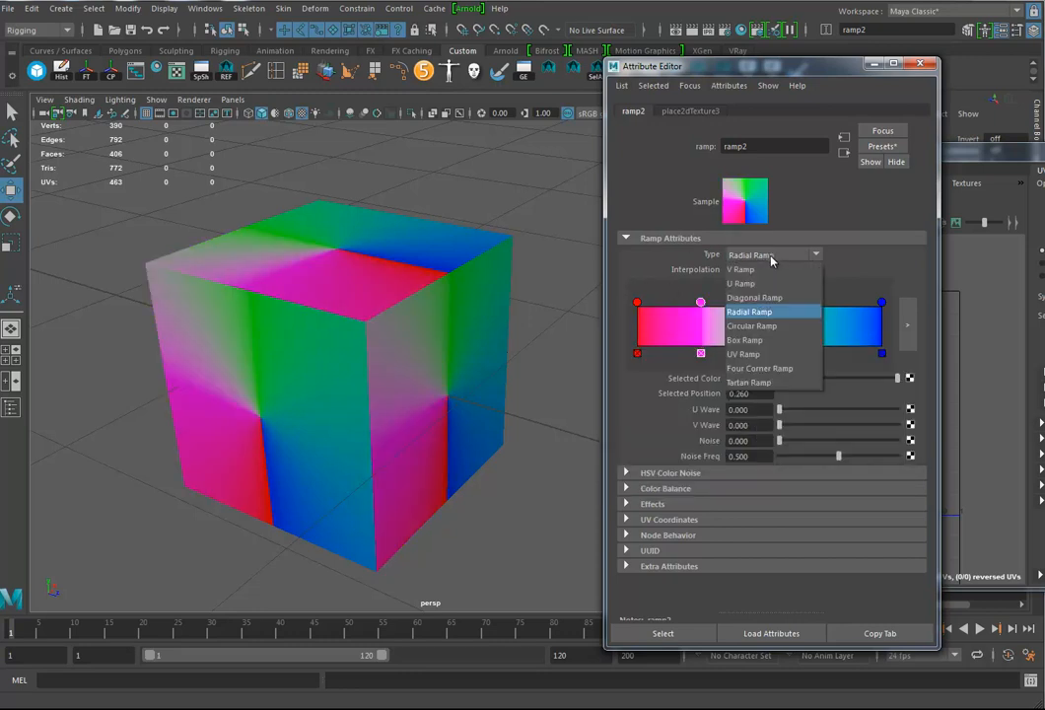
click(754, 326)
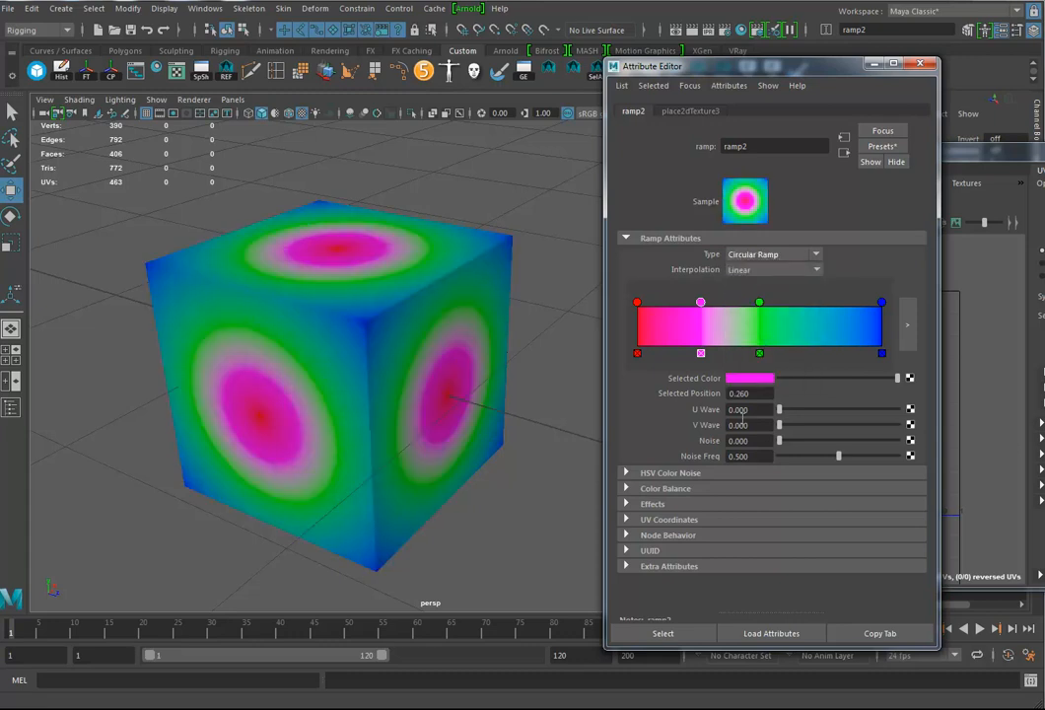
drag(637, 304, 724, 304)
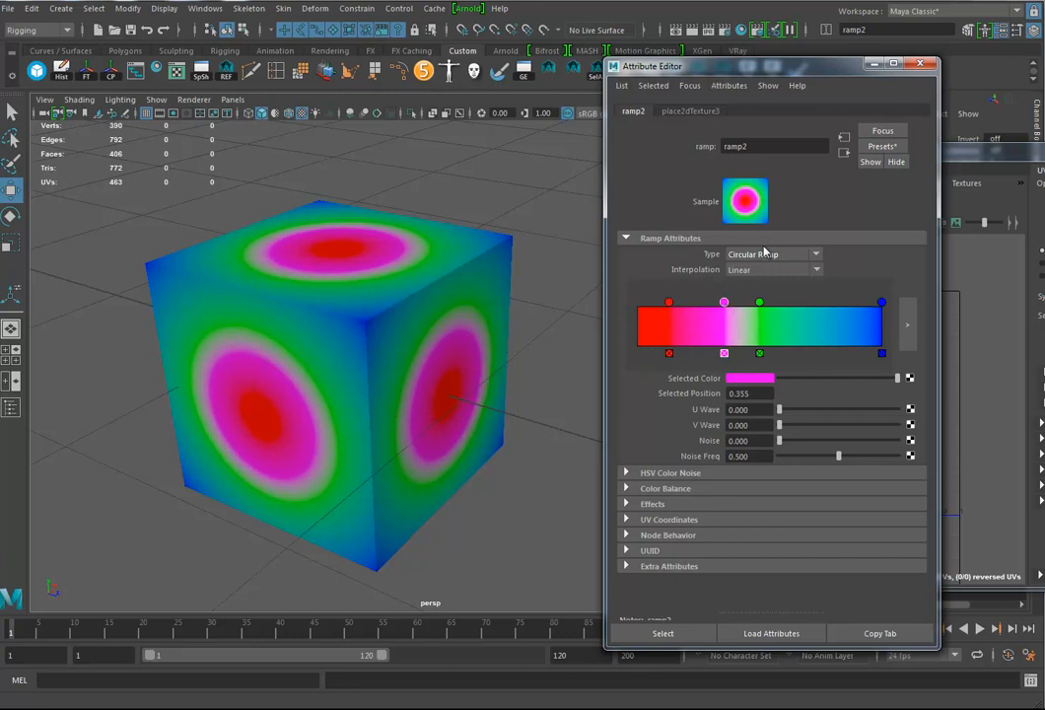
Set the Repeat UV of the ramp's 2D texture placement to 10 in both directions
click(685, 111)
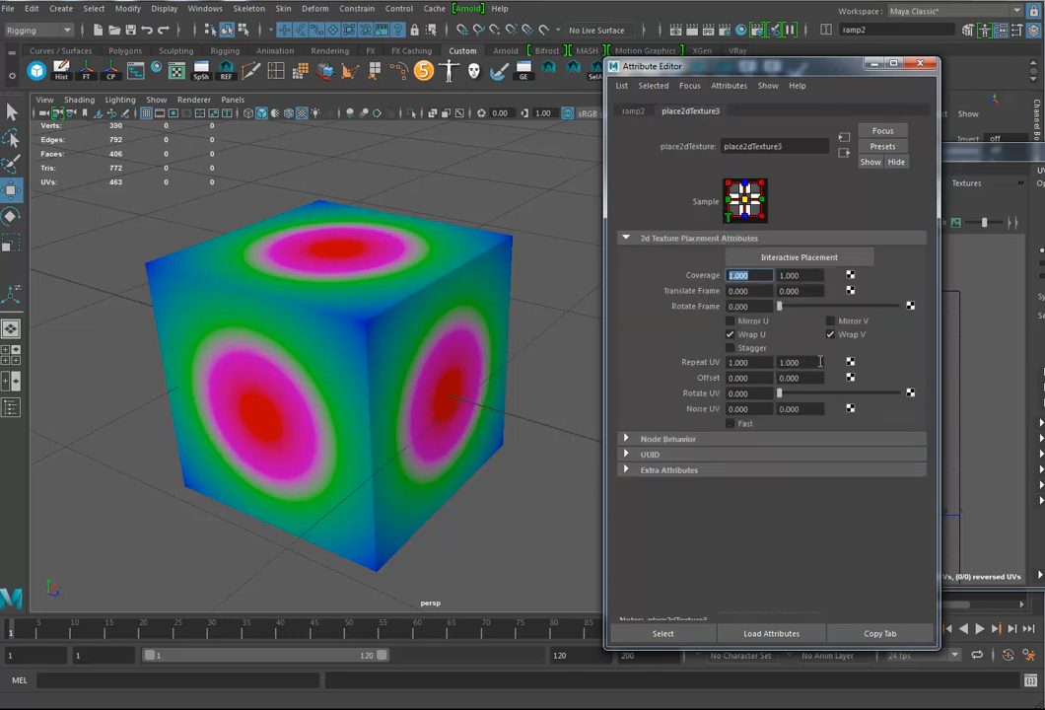
click(747, 362)
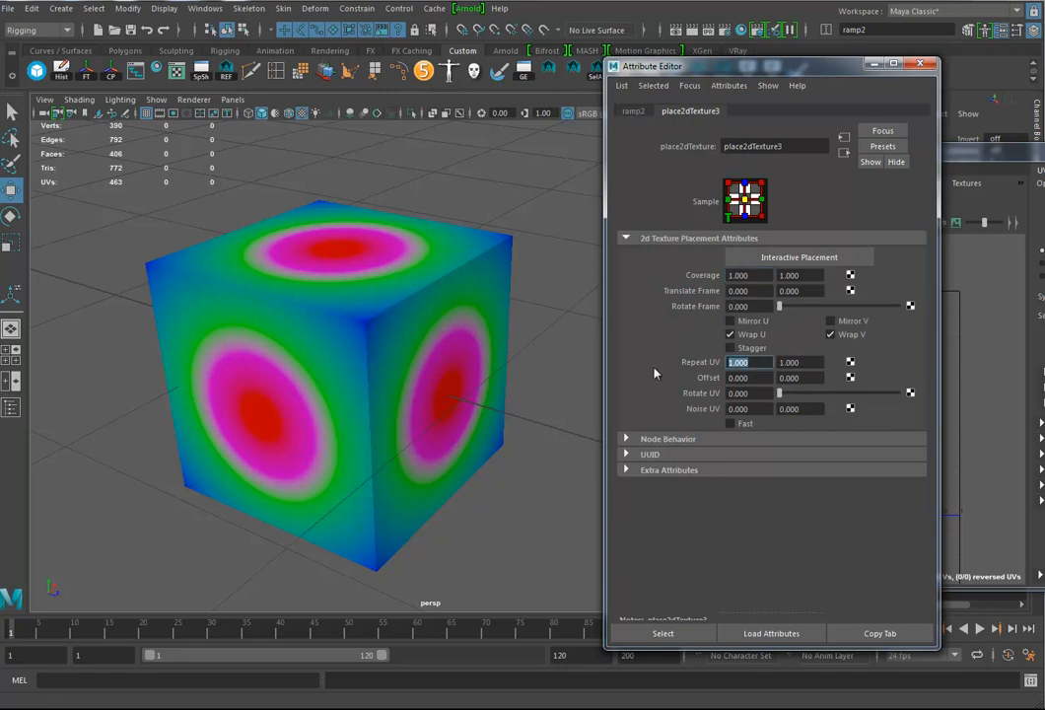
text(10)
key(Tab)
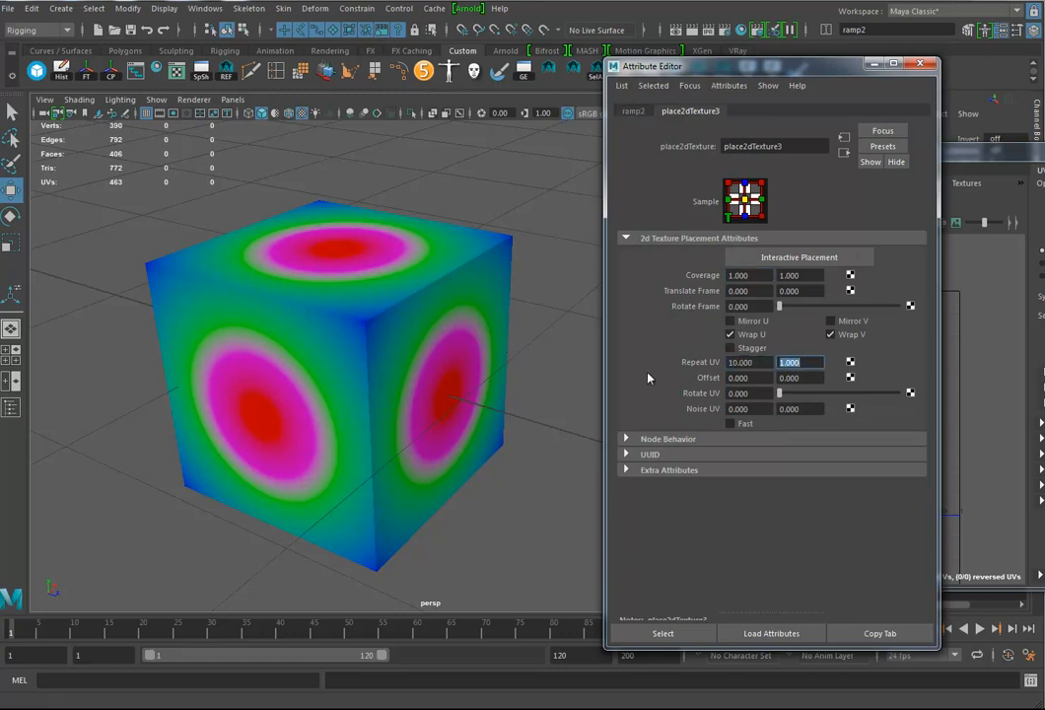
text(10)
key(Return)
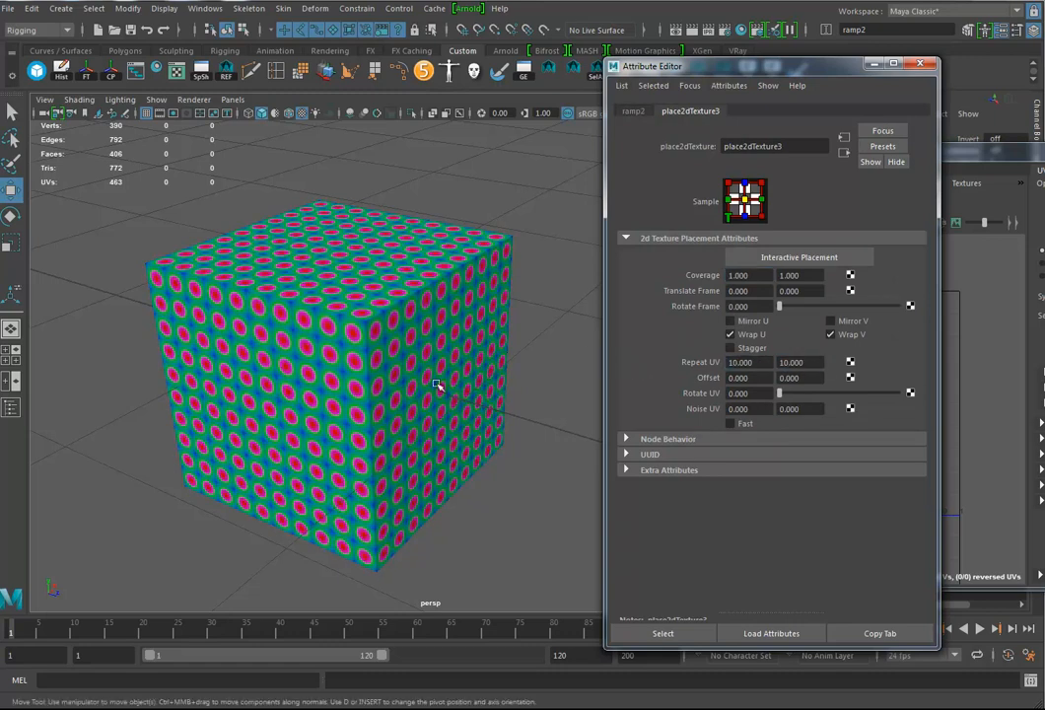
alt+drag(444, 378, 501, 319)
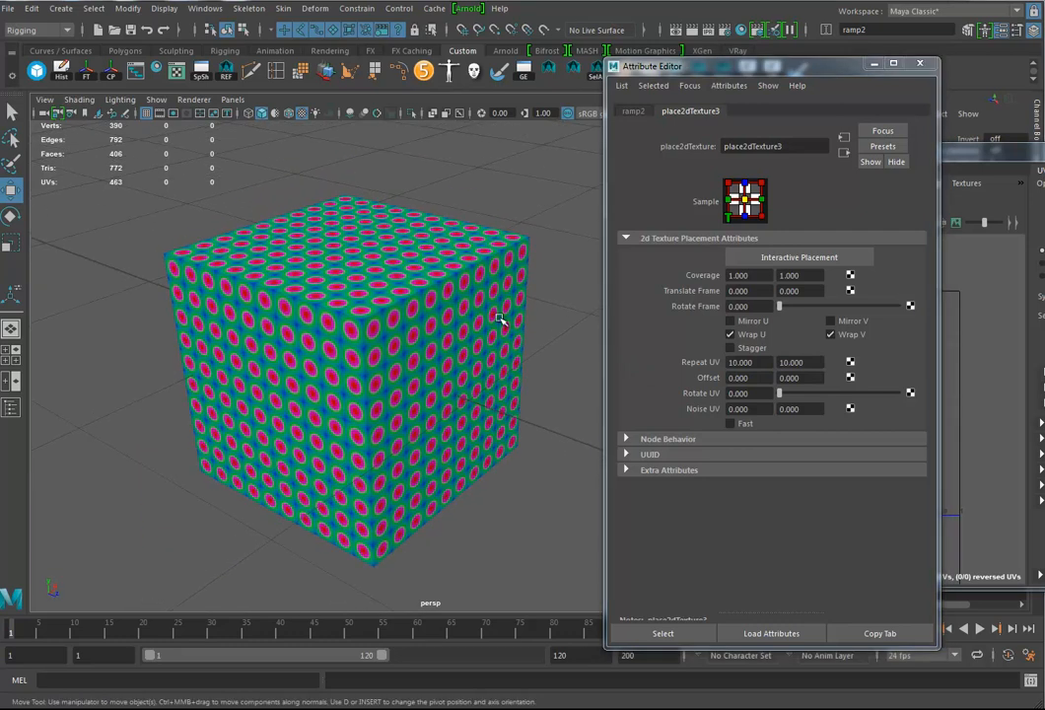
Change the repeated ramp's type to Box Ramp and inspect the pattern up close on the cube
click(633, 112)
click(759, 256)
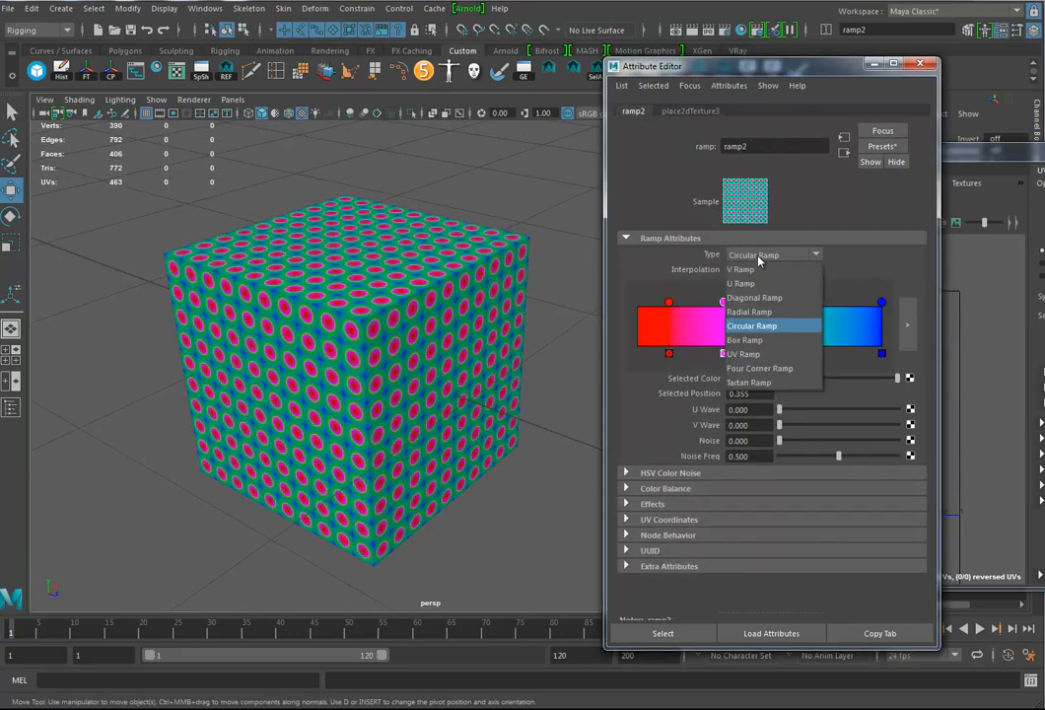
click(753, 340)
alt+drag(374, 506, 375, 471)
alt+right_drag(376, 471, 517, 473)
alt+drag(518, 473, 493, 394)
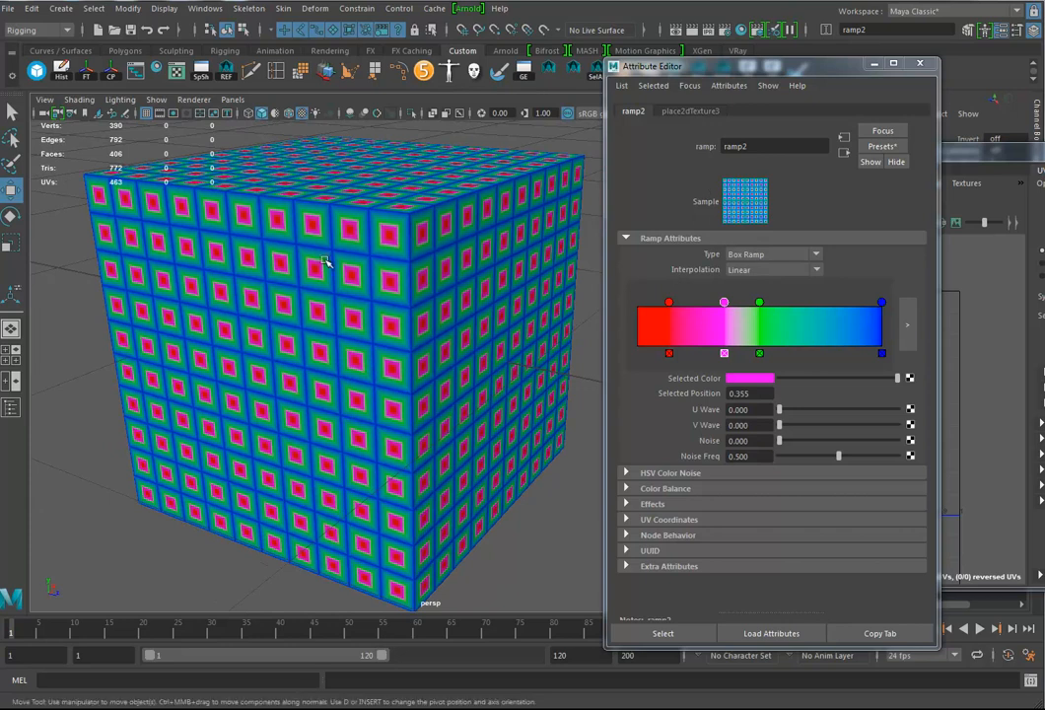
Try the UV Ramp type on the cube's ramp, and switch it to Four Corner Ramp
click(775, 256)
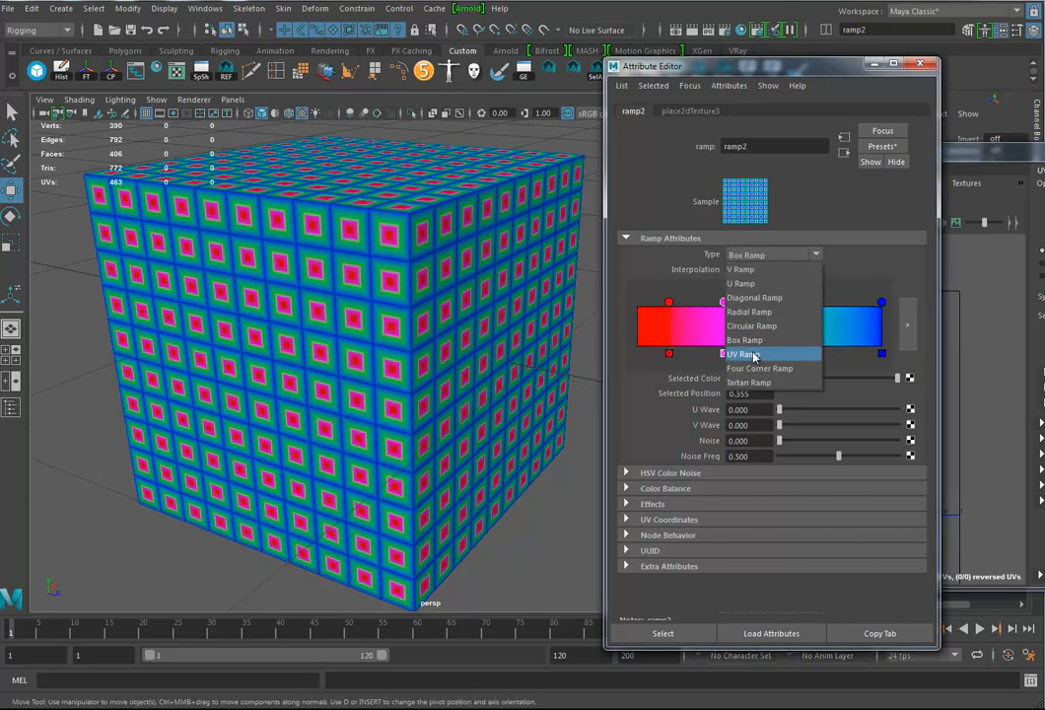
click(754, 355)
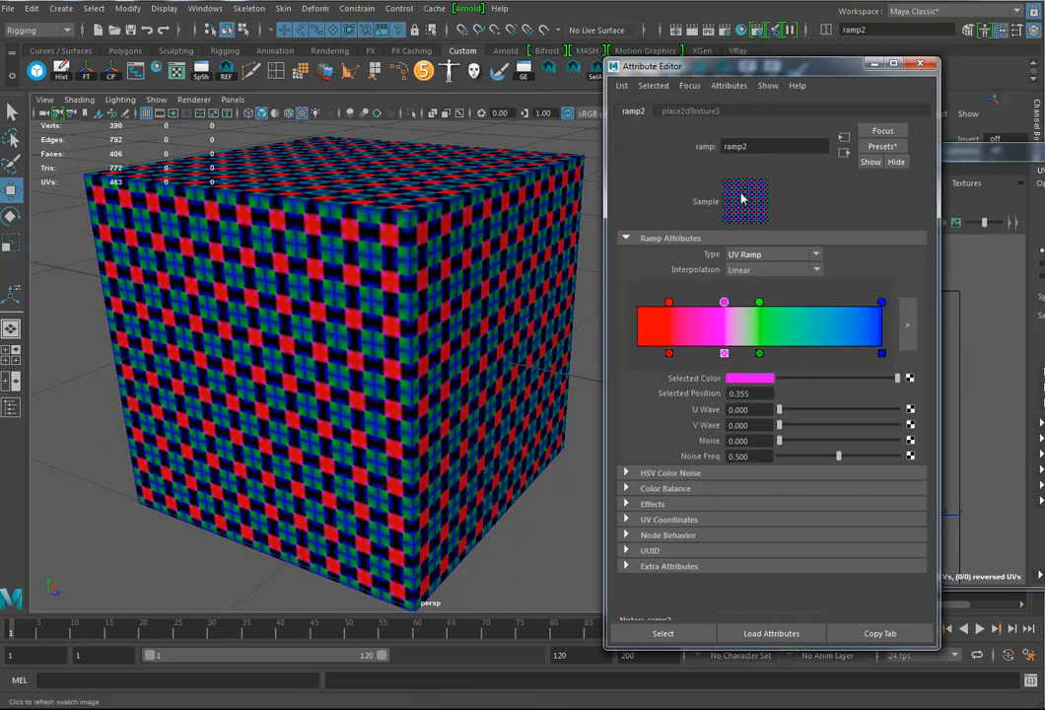
click(816, 256)
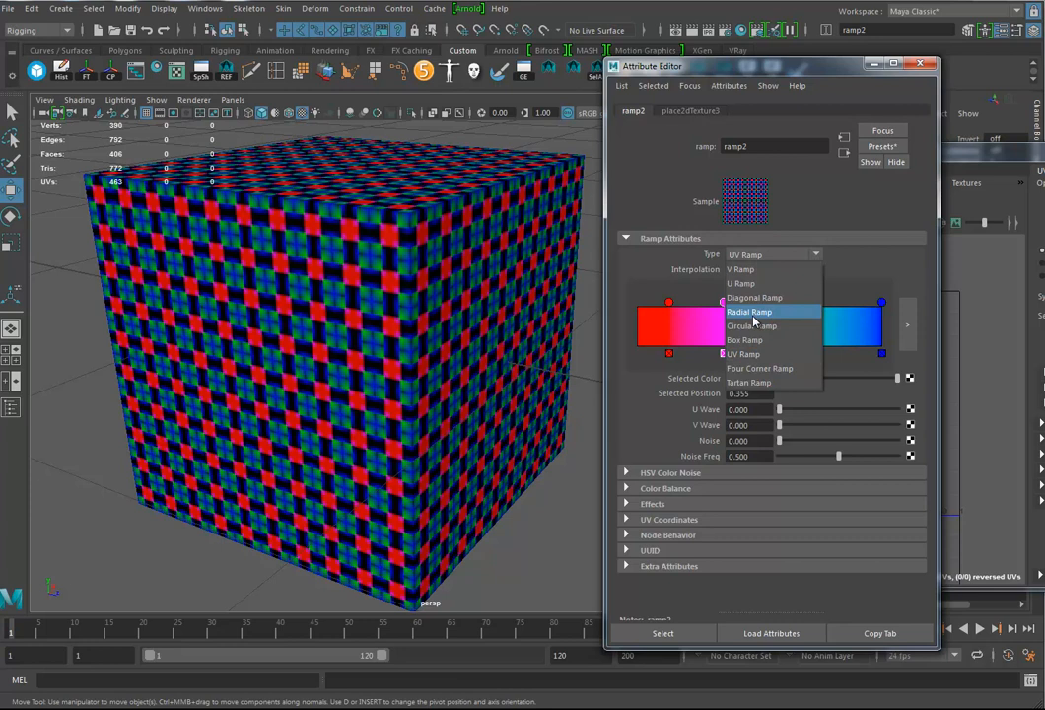
click(759, 369)
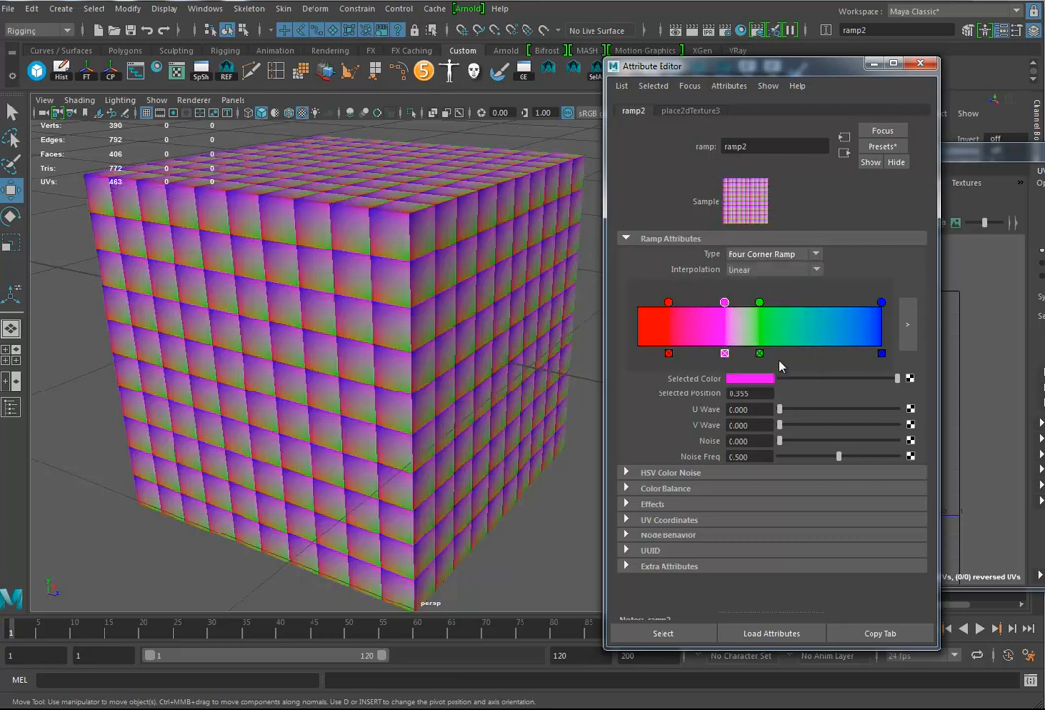
Change the ramp type to Tartan Ramp and inspect the repeated pattern on the cube
click(817, 256)
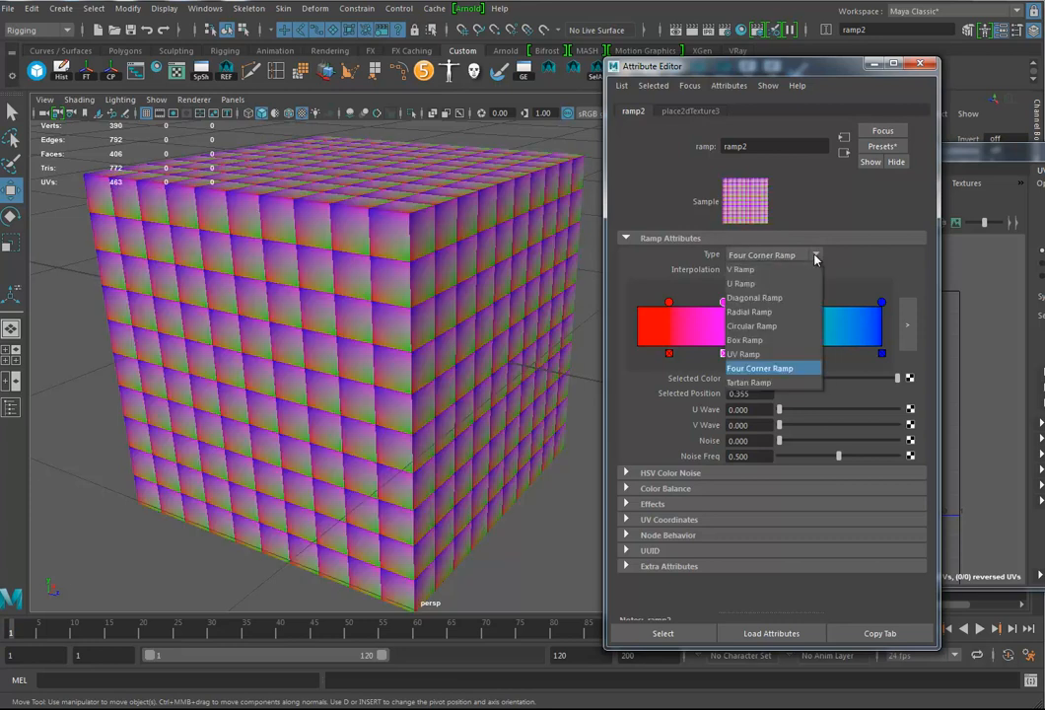
click(751, 382)
alt+drag(415, 407, 401, 291)
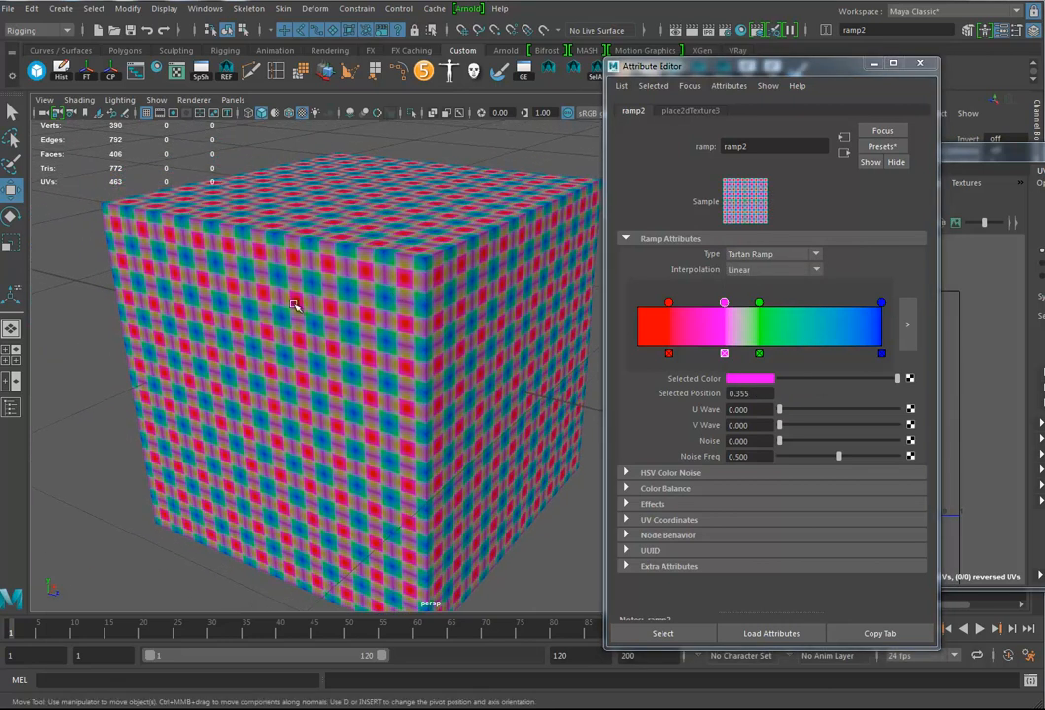
click(696, 110)
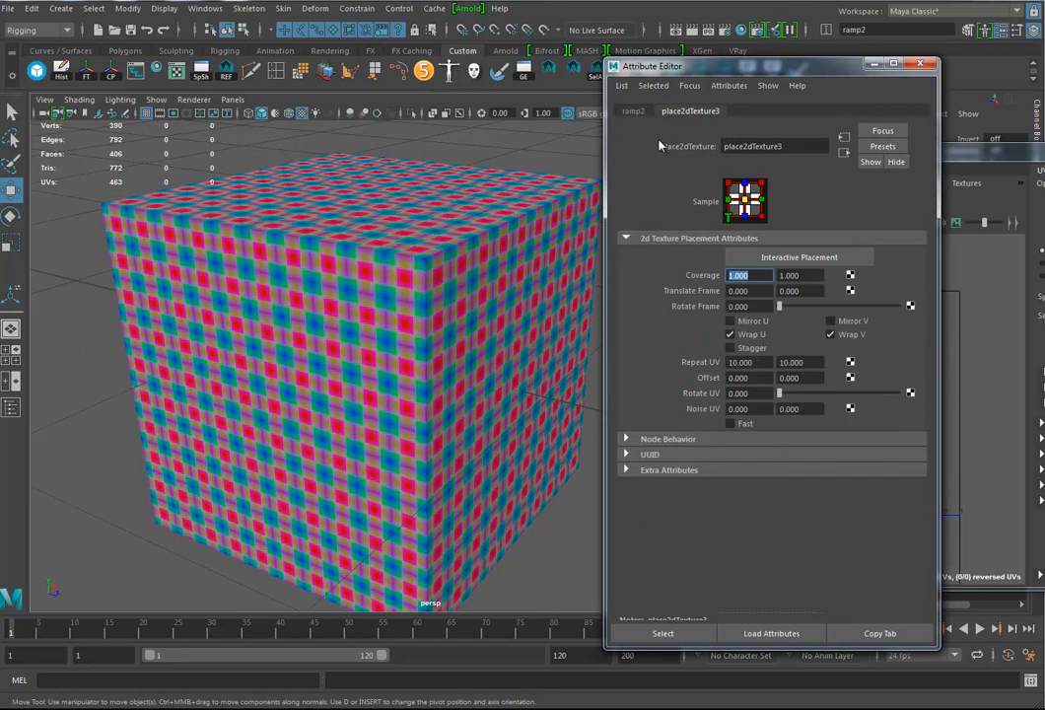
click(633, 111)
Set the blinn2 material's hardware texture resolution to Highest (256x256), and check its texture filter and hardware shading settings
click(843, 151)
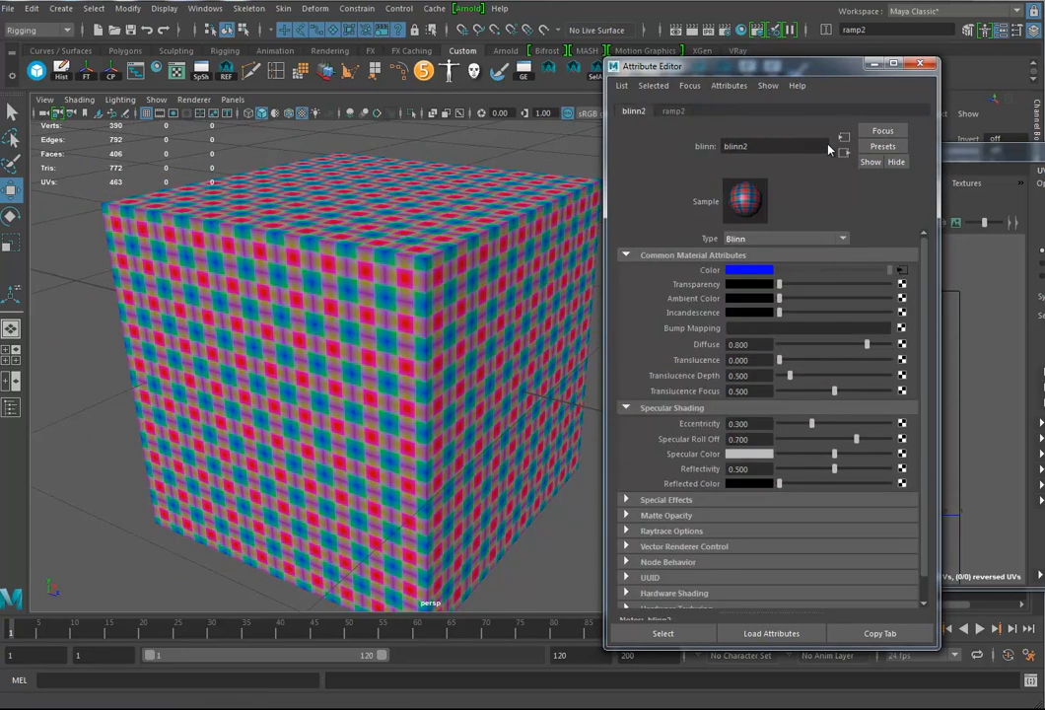
scroll(725, 490, down, 1)
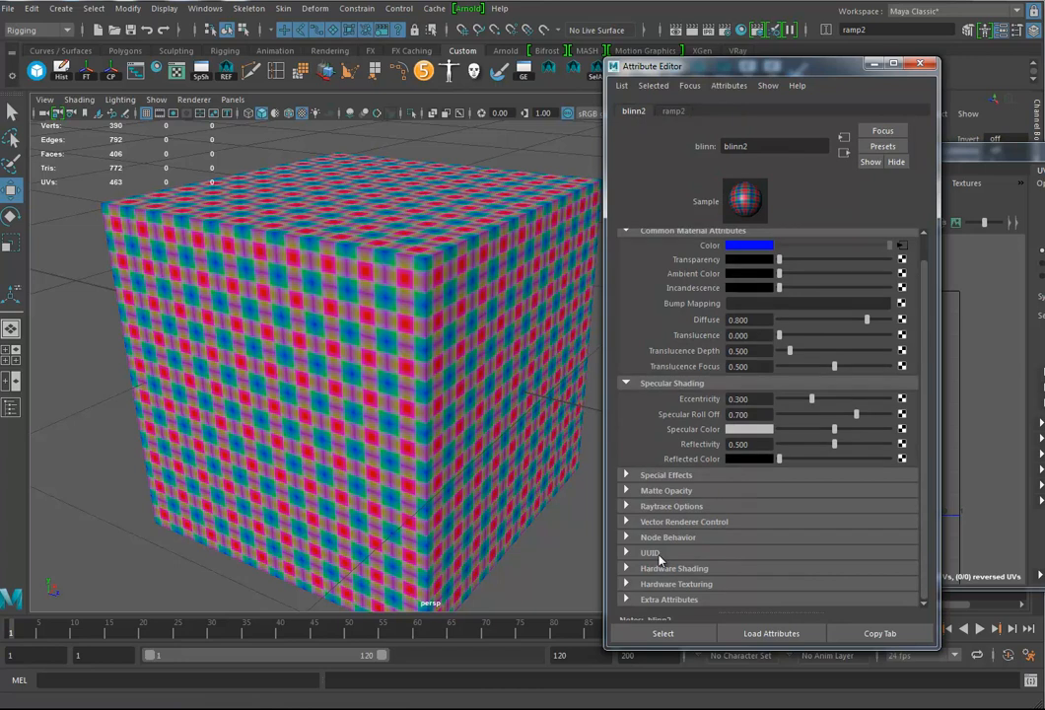
click(626, 584)
scroll(732, 524, down, 3)
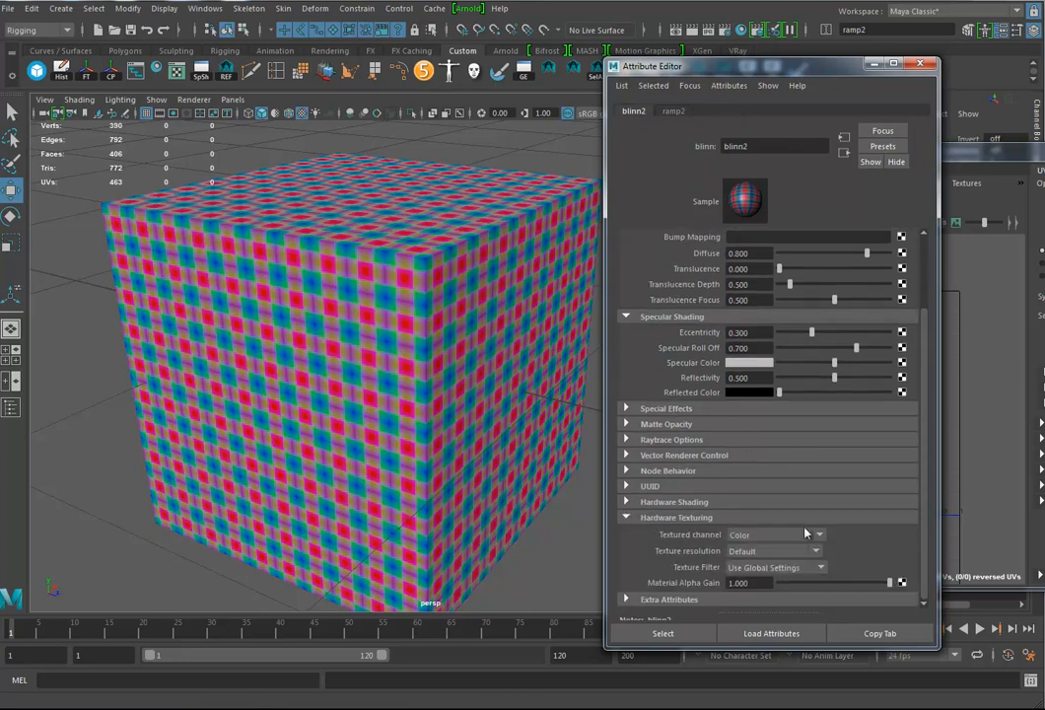
click(813, 555)
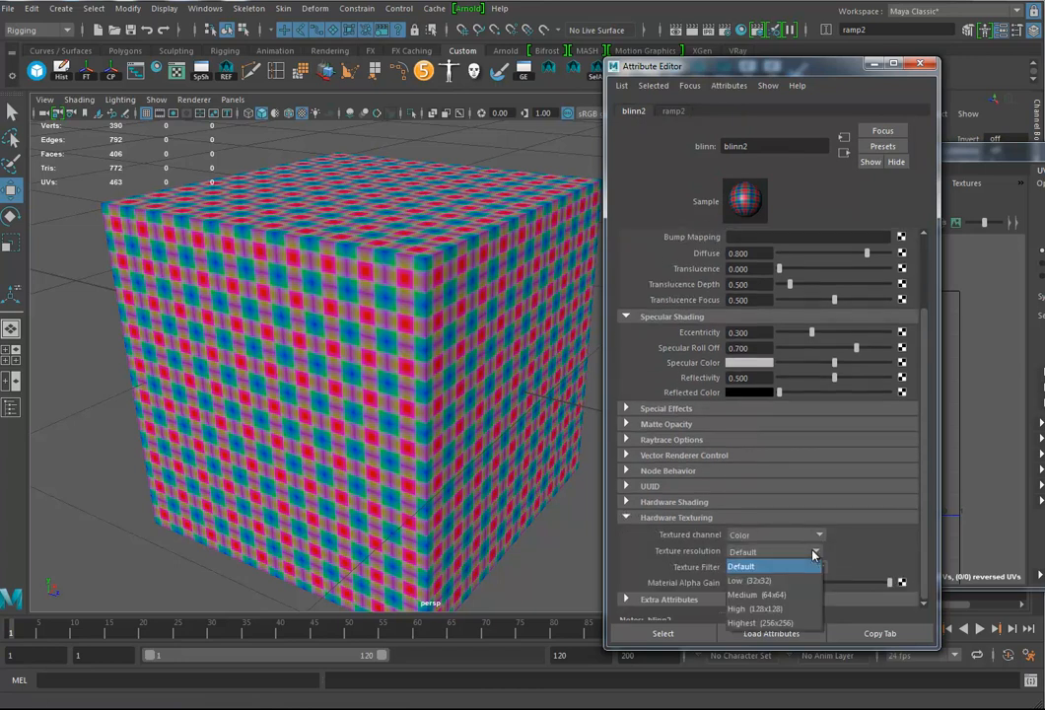
click(770, 624)
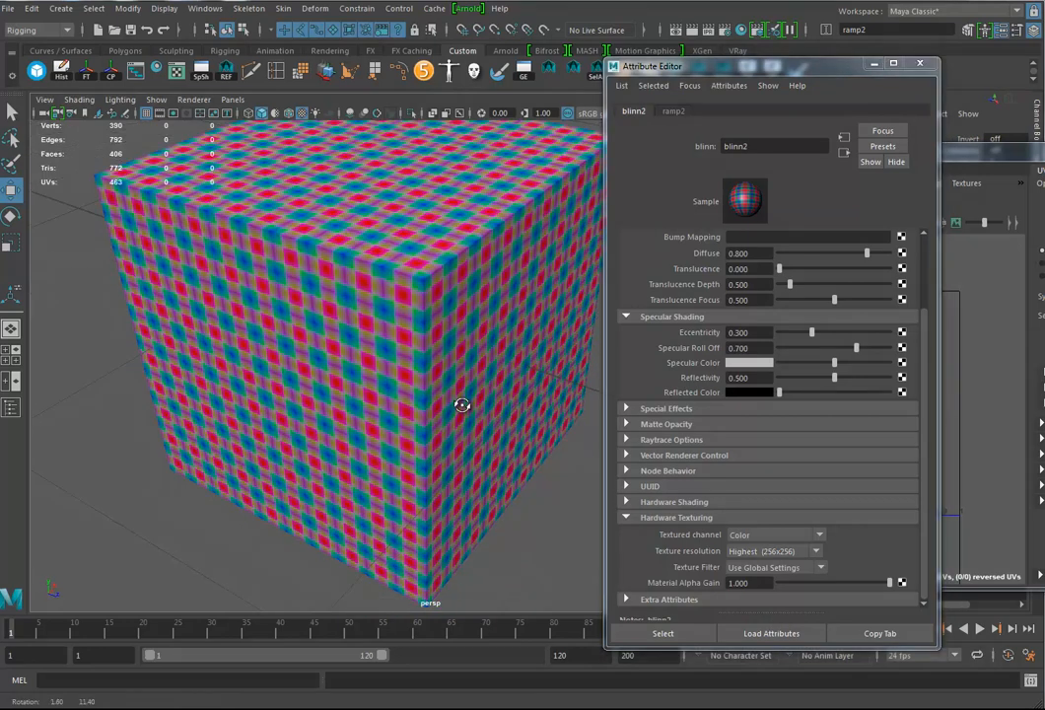
click(764, 568)
click(765, 577)
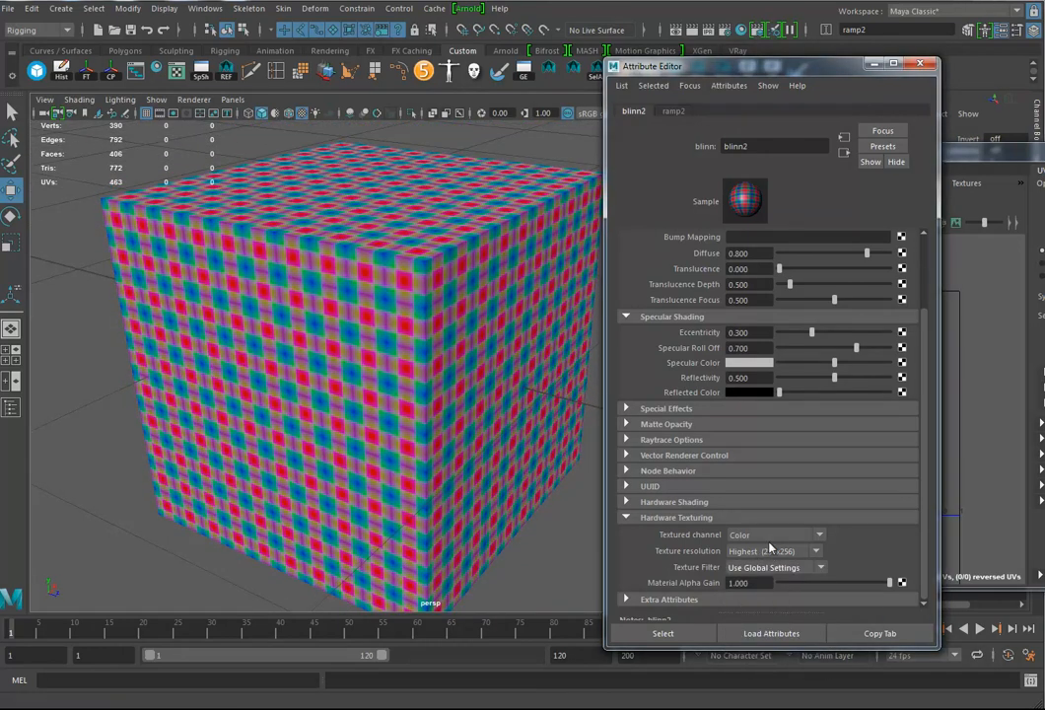
mouse_move(365, 306)
alt+mouse_down()
mouse_move(390, 305)
mouse_move(382, 312)
alt+mouse_up()
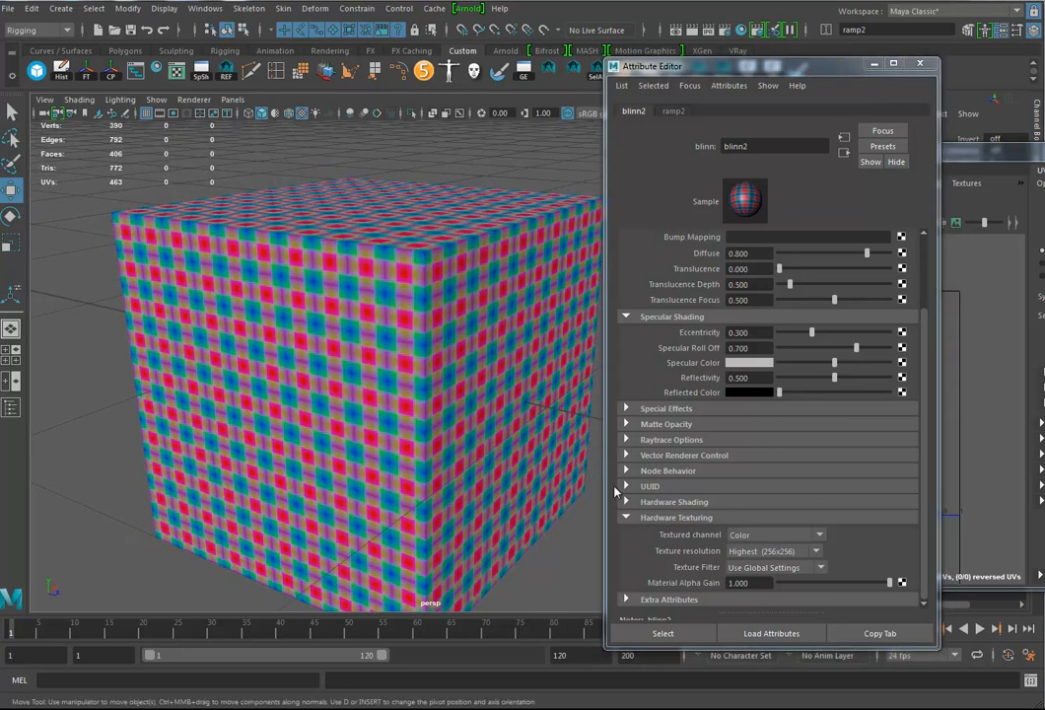
click(688, 503)
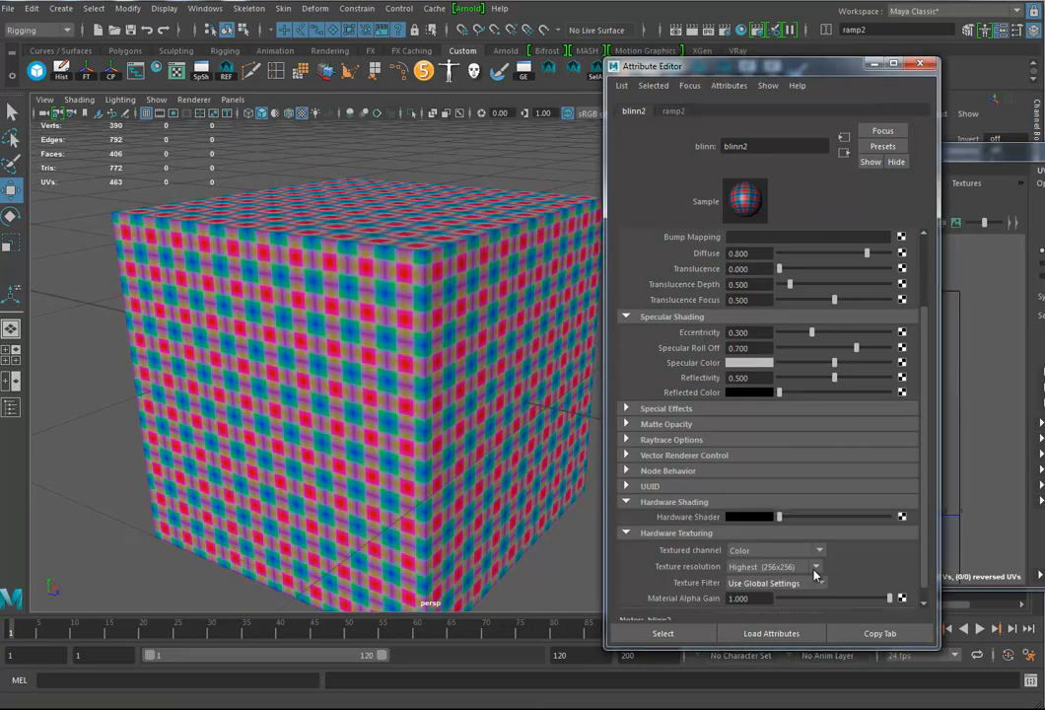
alt+drag(307, 355, 329, 369)
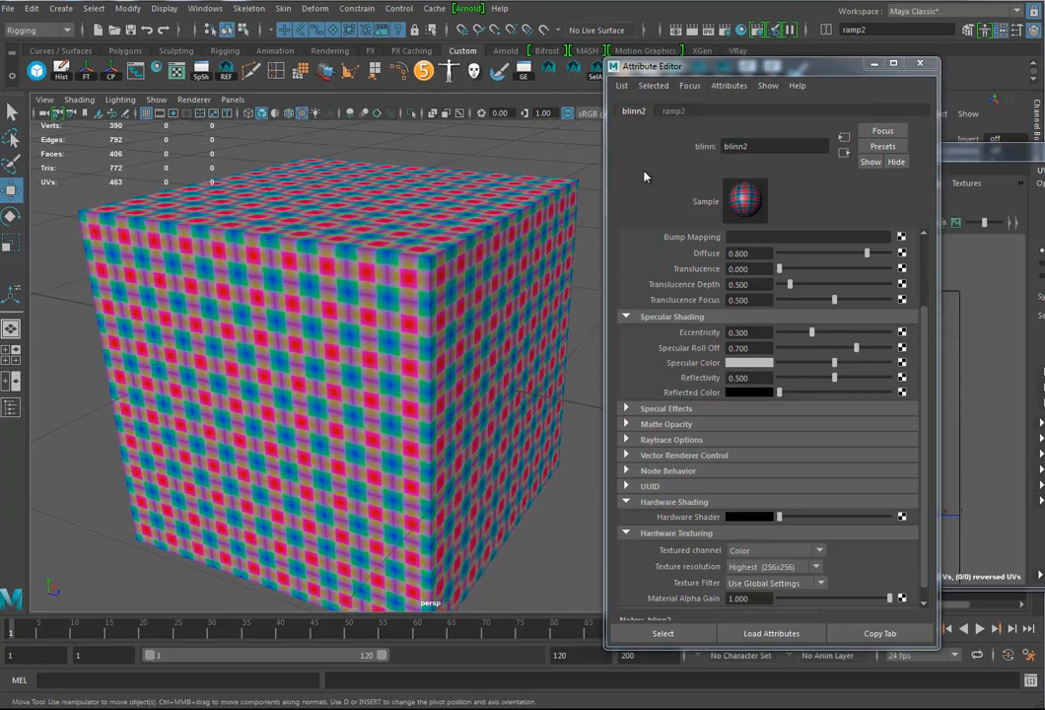
Return to the ramp, try a V-Ray render of the textured cube, and close the Render View
click(675, 111)
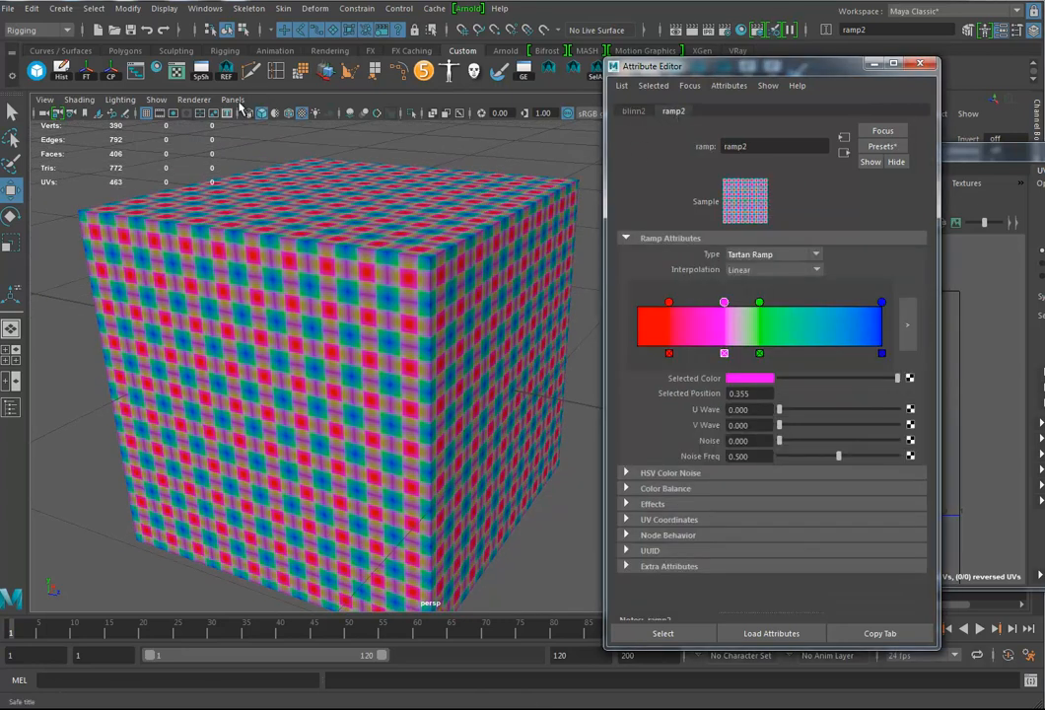
alt+drag(483, 362, 439, 350)
click(694, 30)
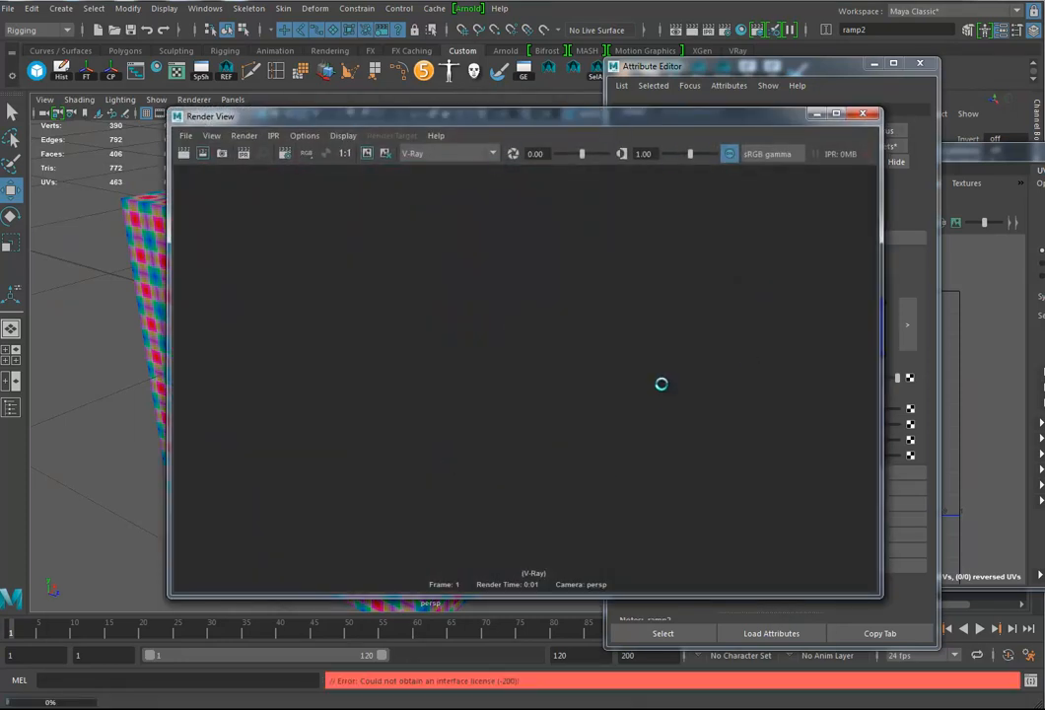
click(864, 113)
alt+drag(438, 349, 421, 244)
alt+drag(431, 308, 439, 316)
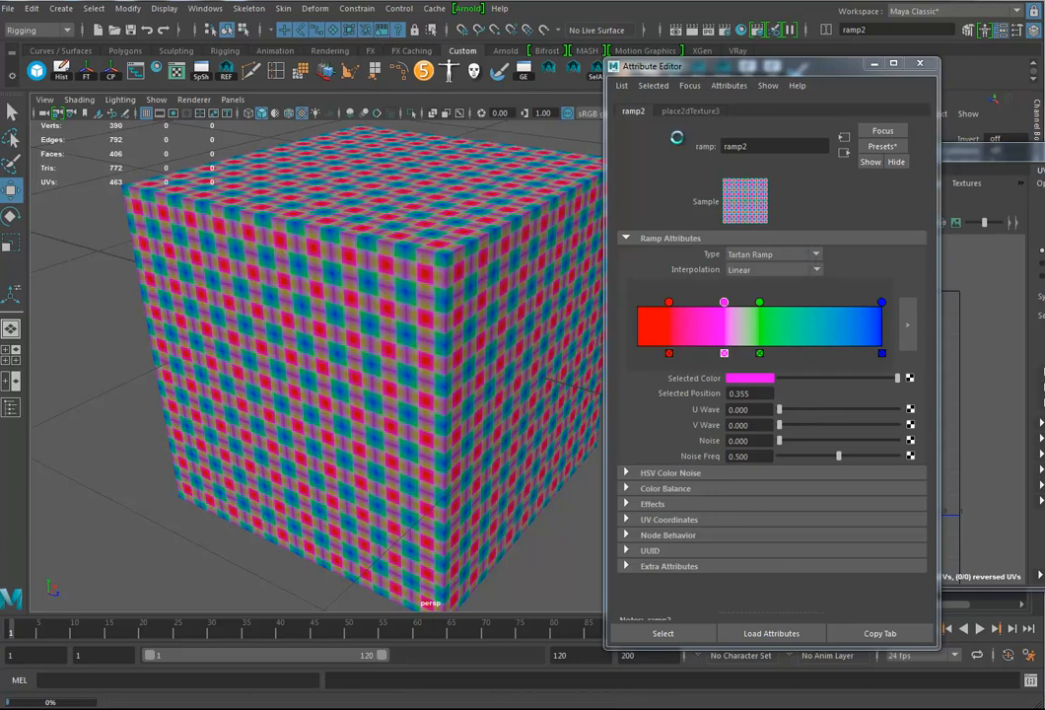
Set the Repeat UV of the ramp's 2D texture placement to 1 in both directions
click(690, 110)
click(741, 362)
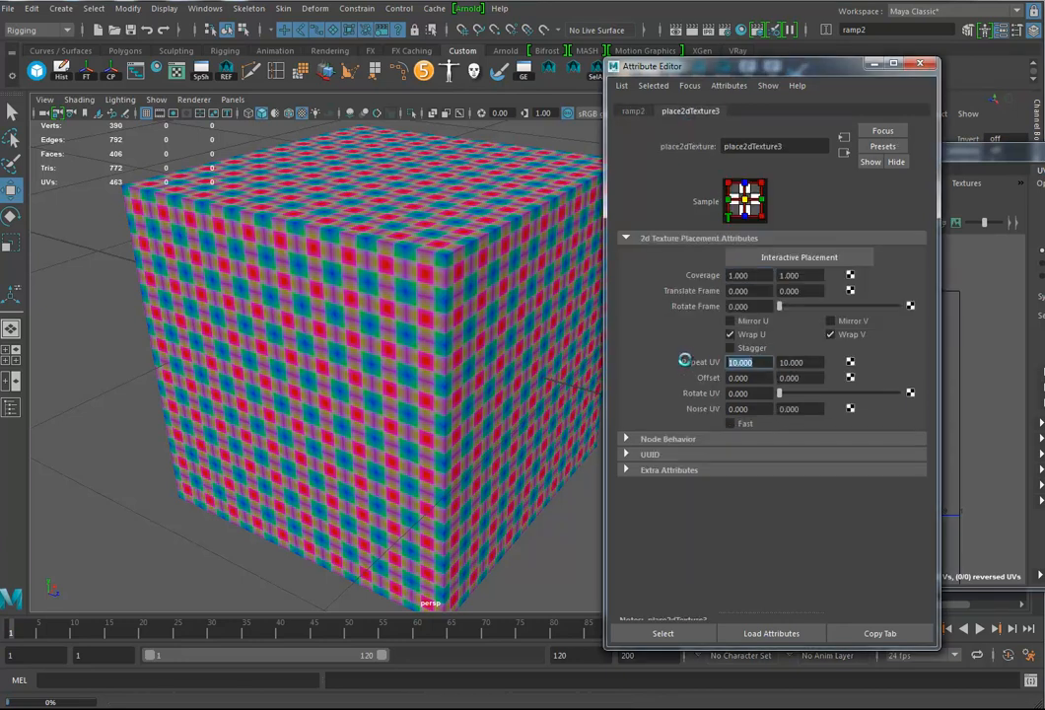
text(1)
key(Tab)
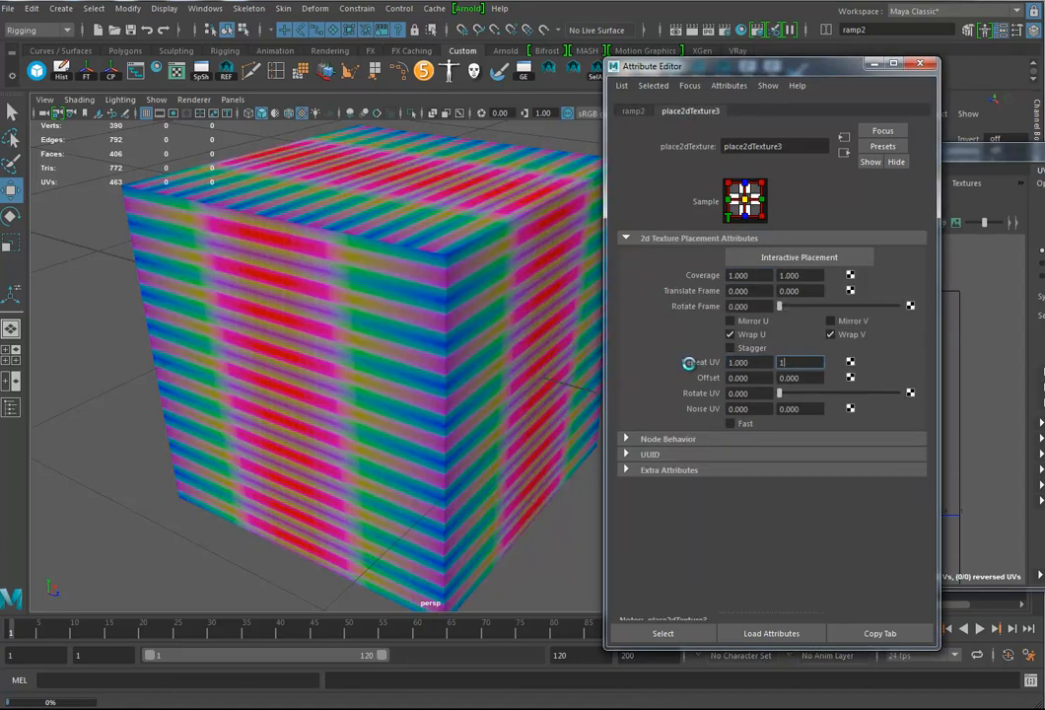
text(1)
key(Return)
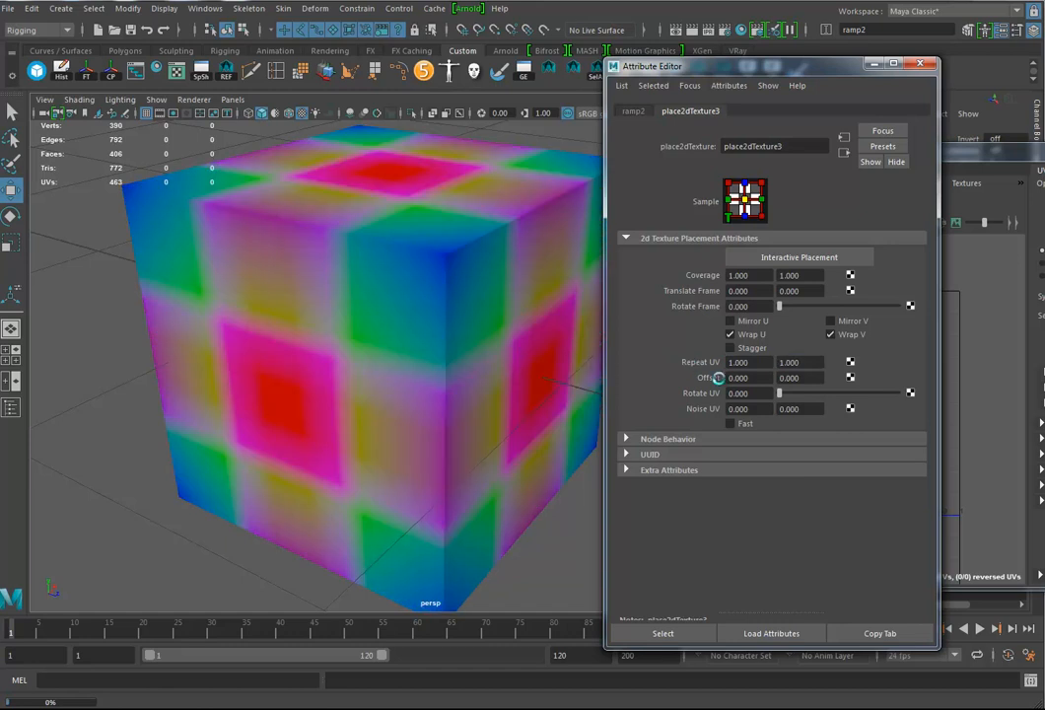
Change the ramp type to Circular Ramp and view the rings on the cube's faces
click(628, 111)
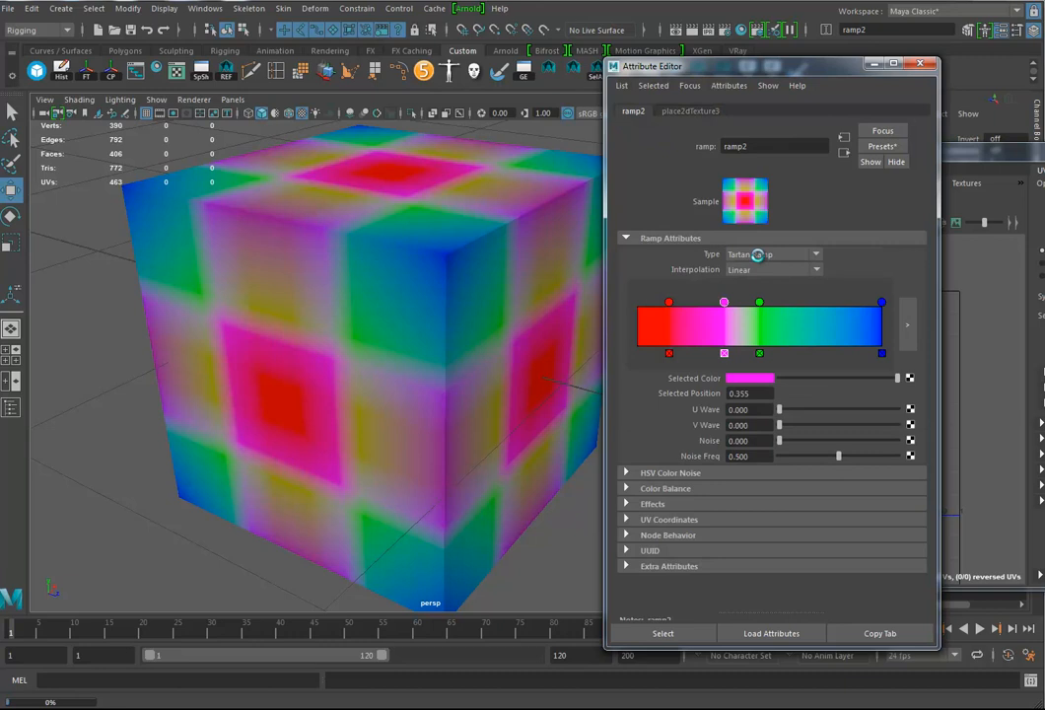
click(757, 255)
click(754, 326)
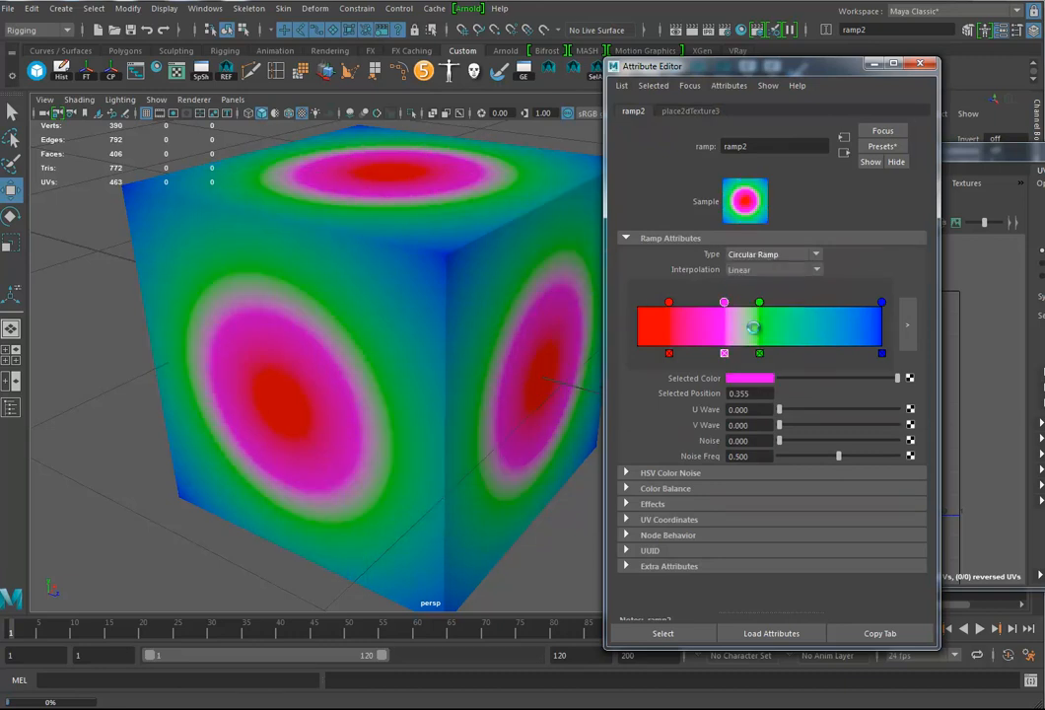
alt+drag(475, 381, 527, 370)
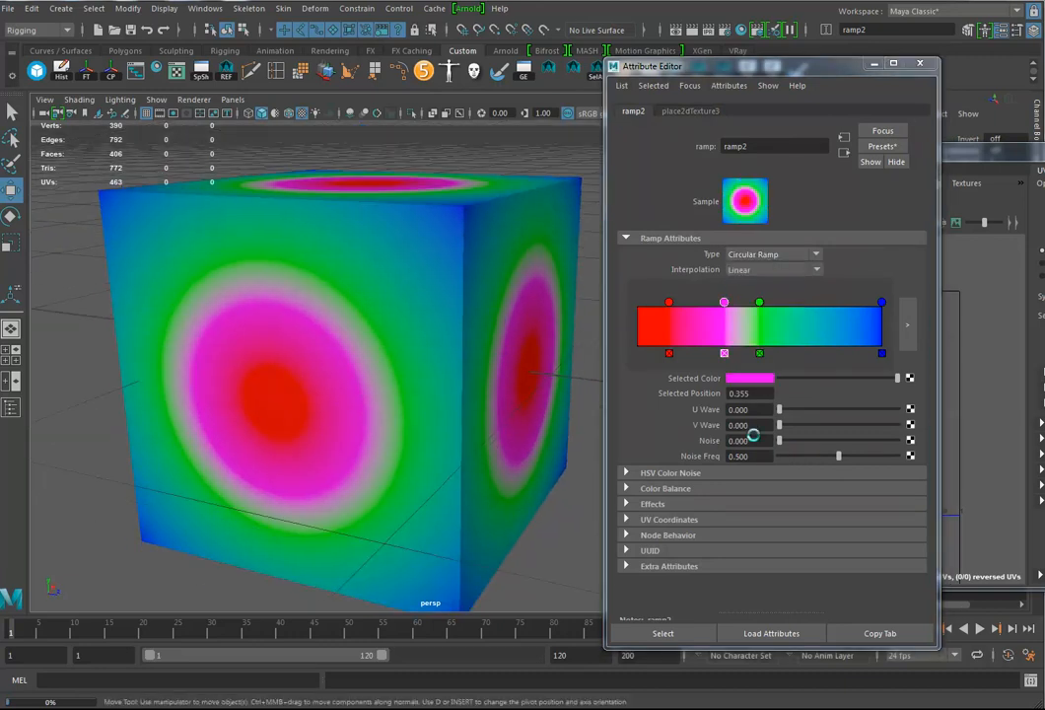
Distort the circular ramp with U Wave about 0.127, V Wave about 0.114, Noise about 0.693 and Noise Freq about 0.861
mouse_move(780, 409)
mouse_down()
mouse_move(781, 425)
mouse_move(792, 425)
mouse_up()
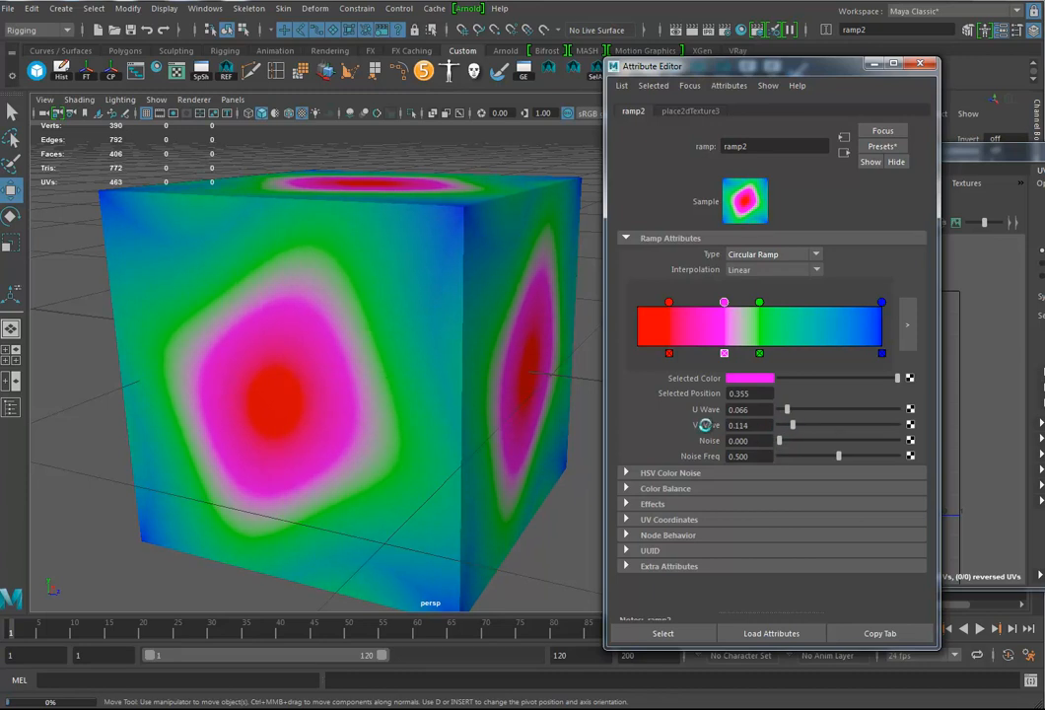
right_click(726, 429)
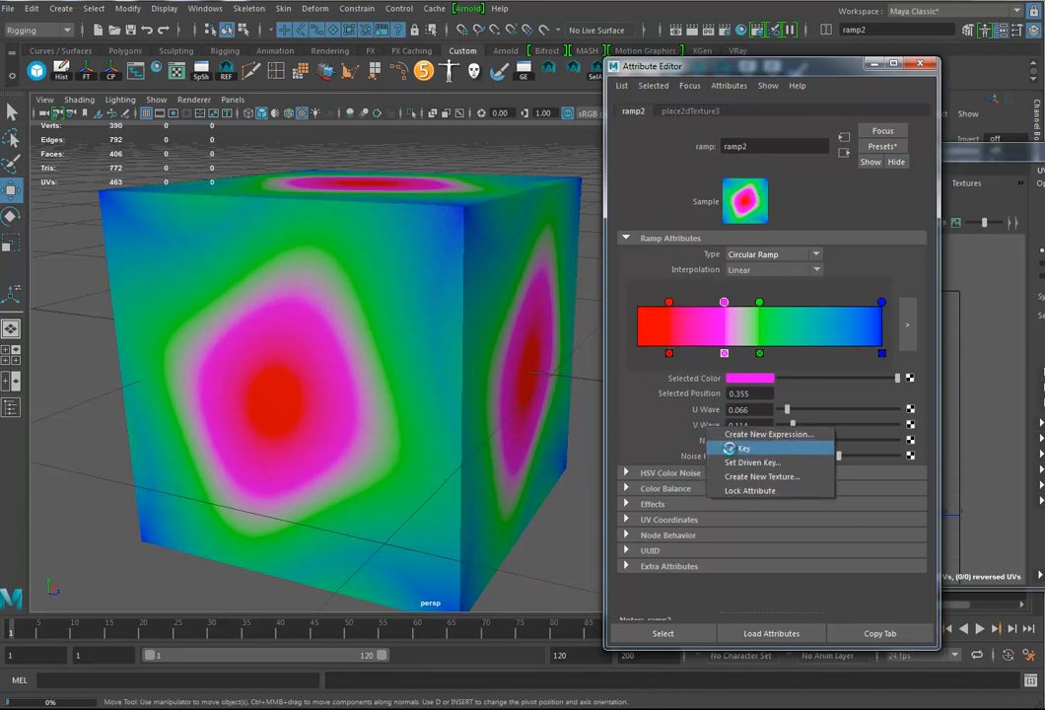
click(668, 434)
drag(787, 410, 880, 455)
alt+drag(415, 297, 540, 385)
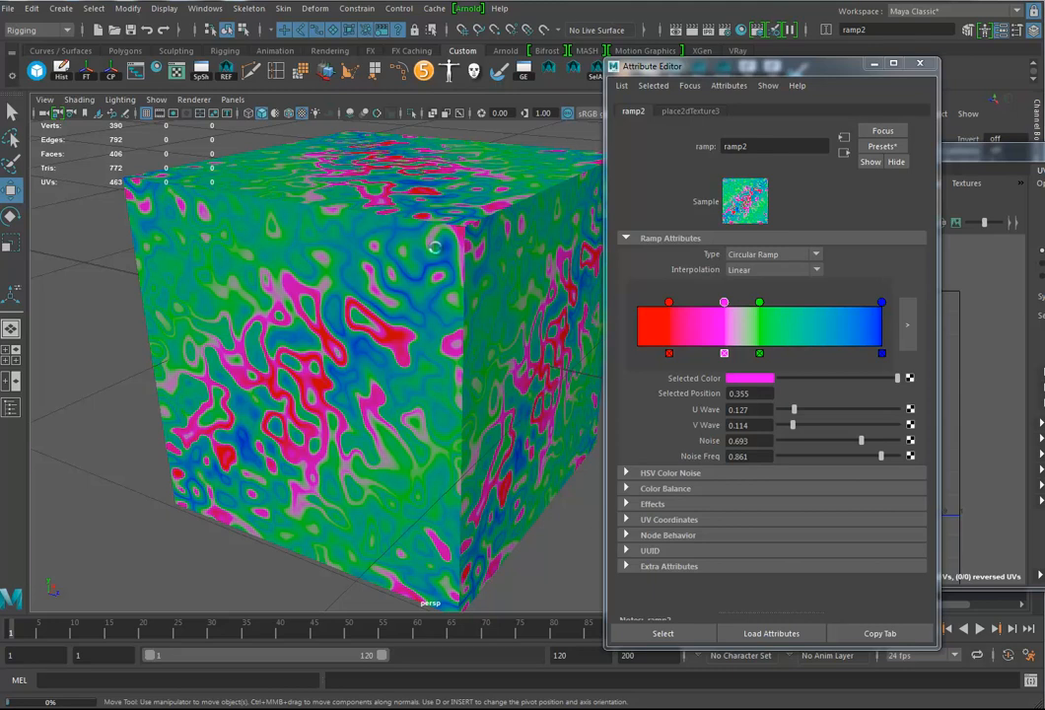
Remove the magenta marker from the ramp and turn the red marker black
click(722, 353)
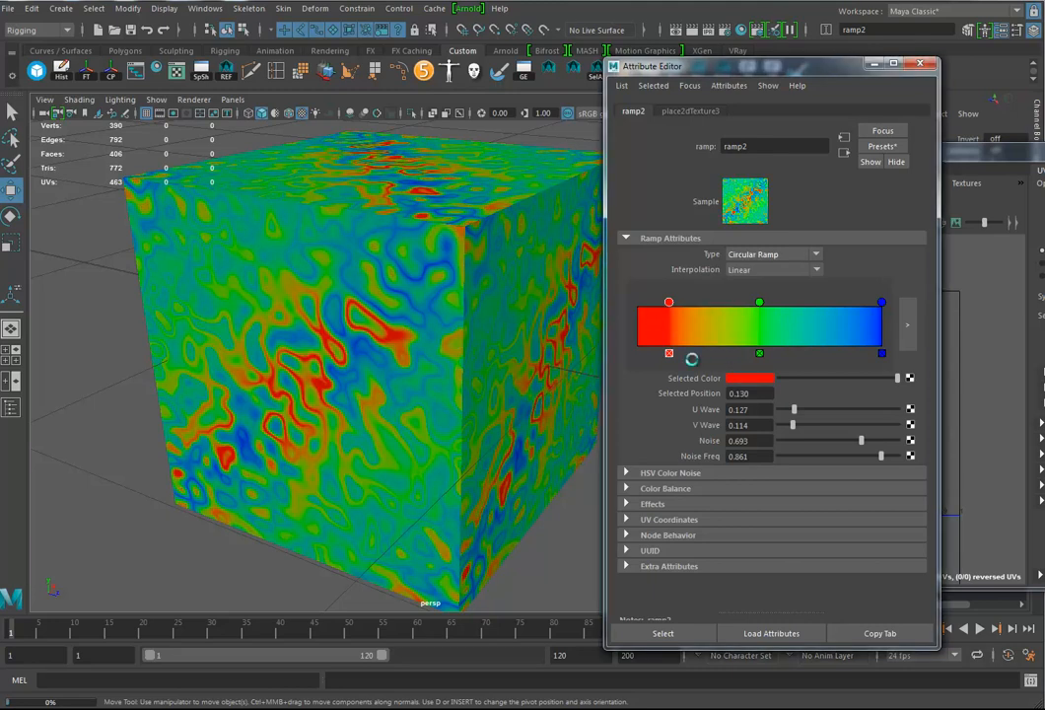
click(751, 378)
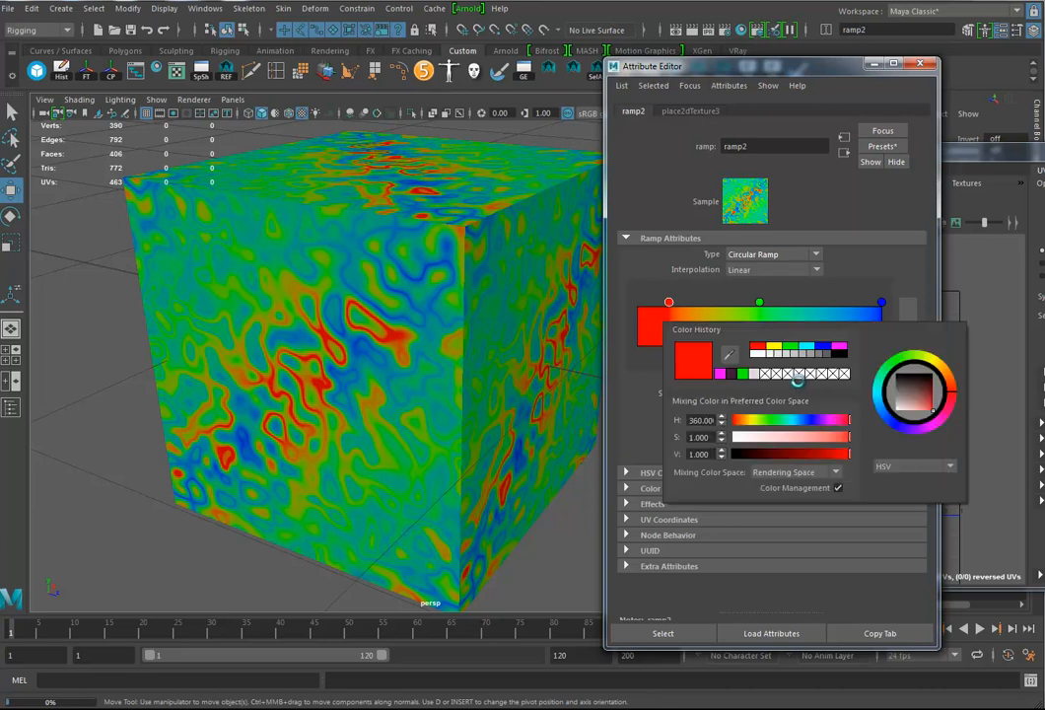
drag(792, 378, 765, 378)
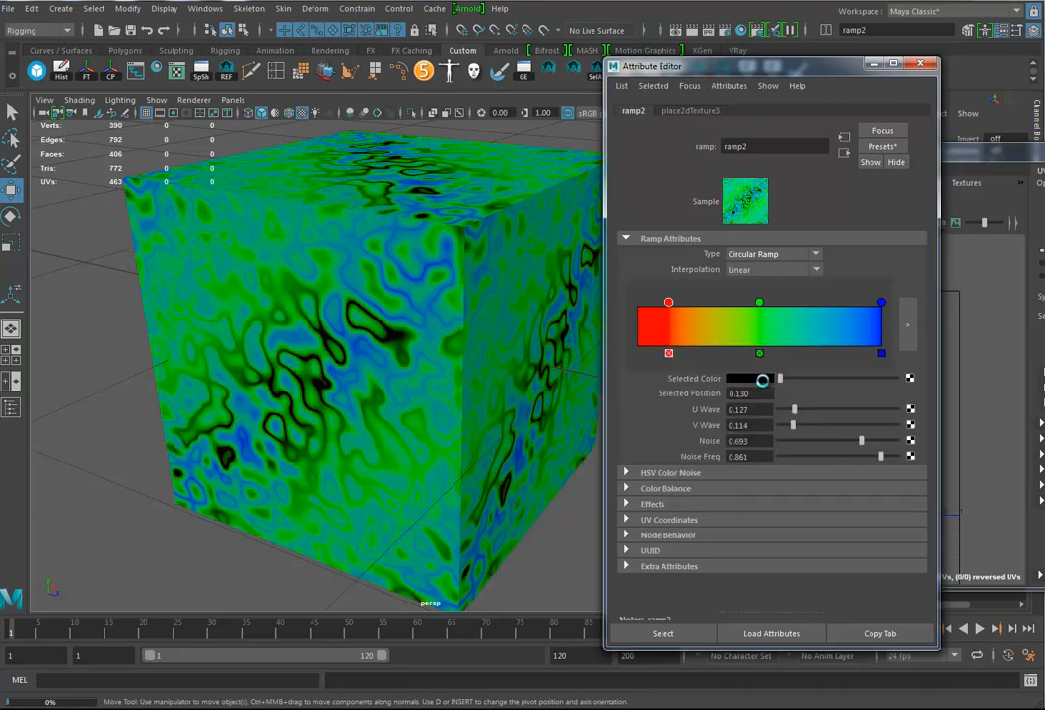
Turn the blue end marker black and the green middle marker white
click(883, 304)
drag(837, 376, 741, 378)
click(760, 302)
drag(760, 301, 761, 301)
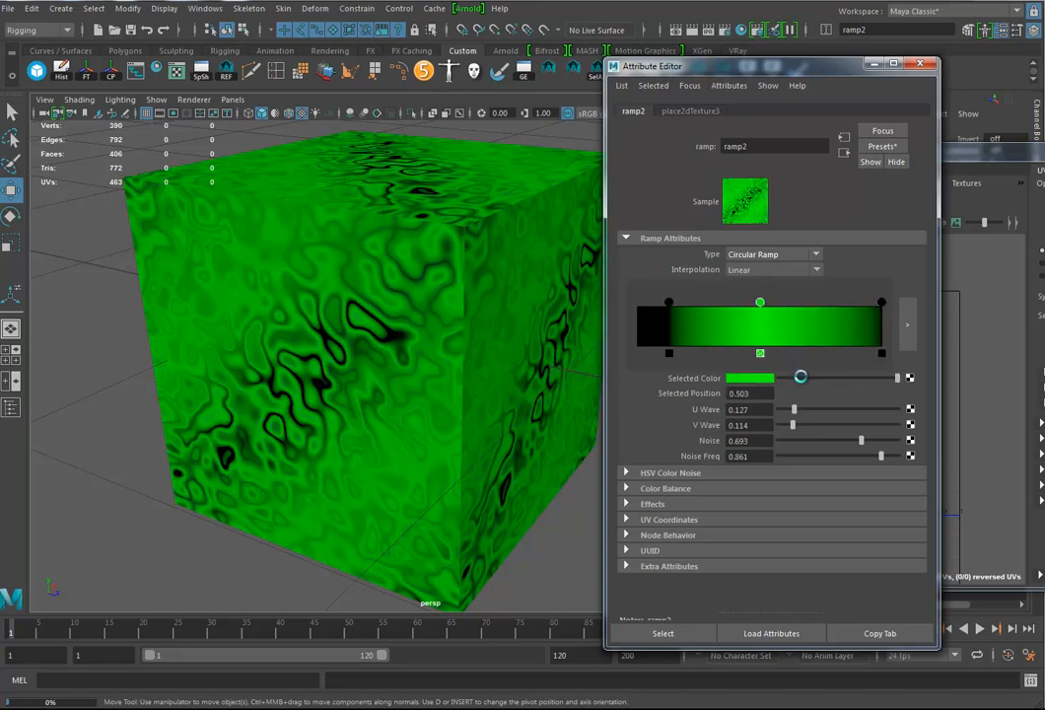
drag(796, 378, 929, 378)
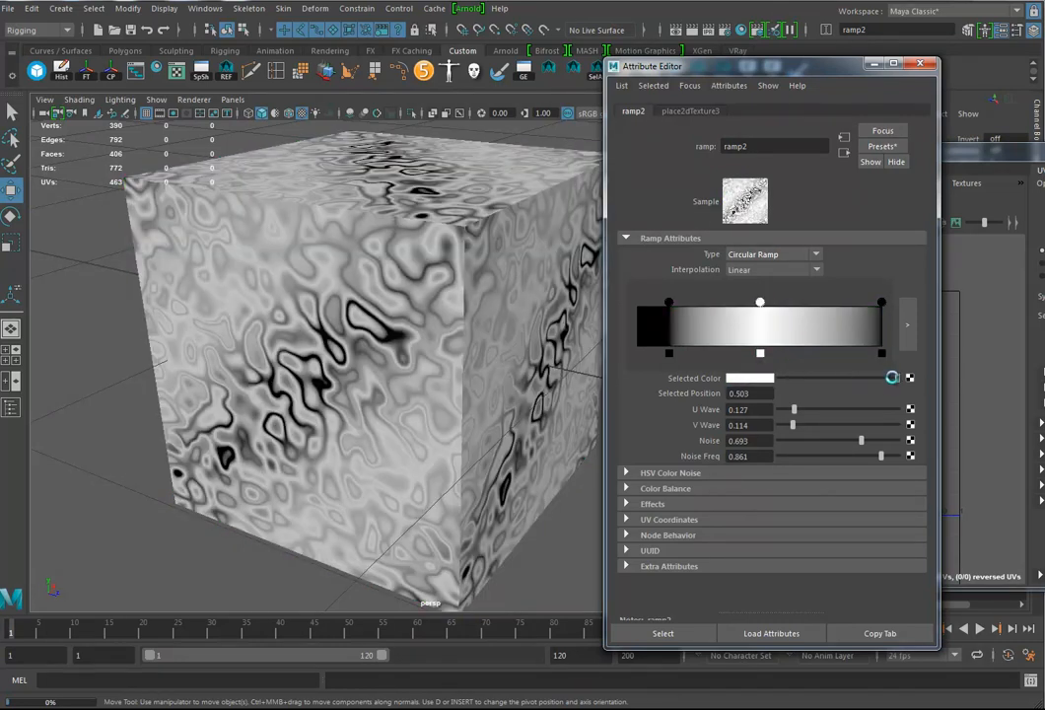
Add a second white marker just past the middle one, and move the black markers inward to about 0.792 and 0.159
click(767, 324)
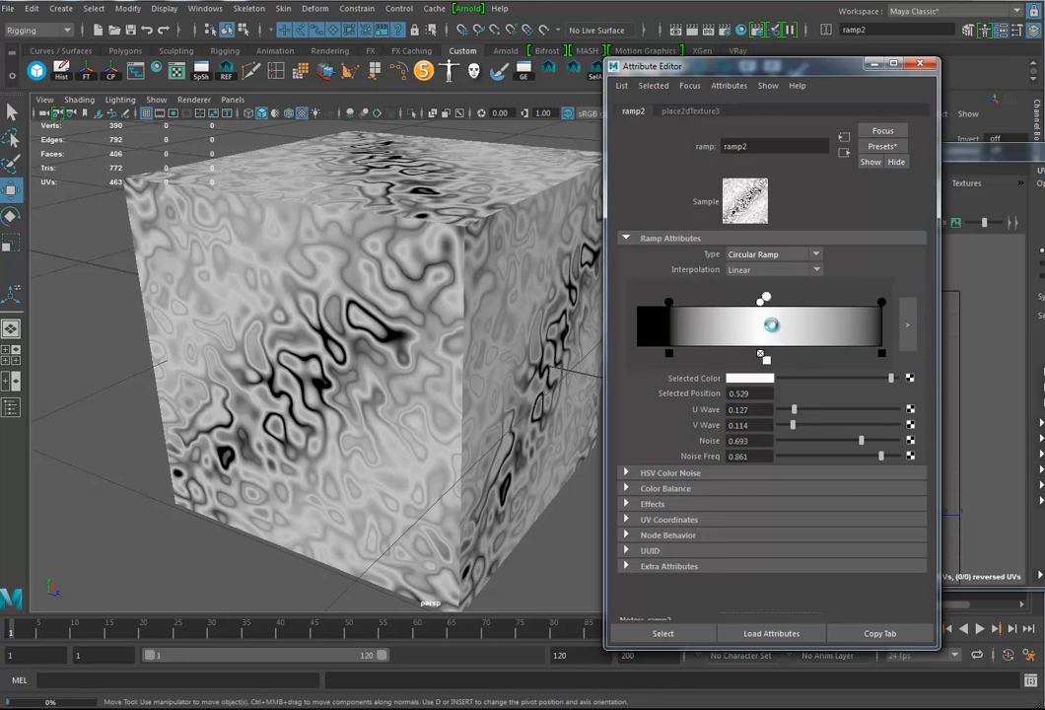
drag(768, 299, 784, 300)
drag(880, 302, 830, 304)
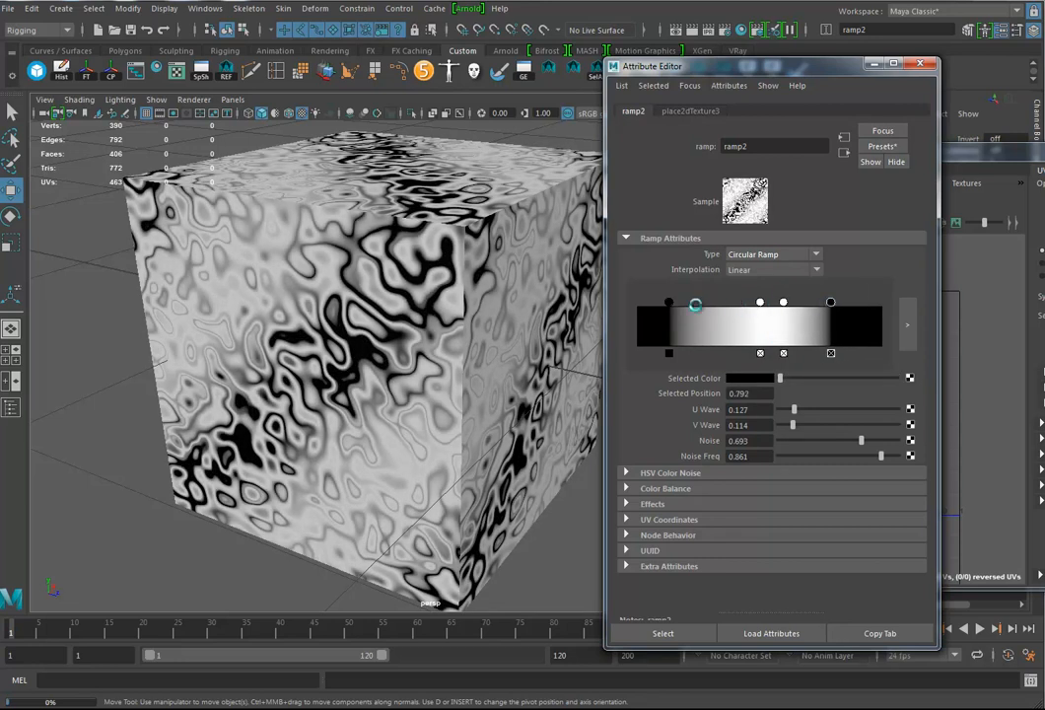
drag(668, 304, 675, 301)
Open the Render Settings and switch the renderer to Arnold Renderer
alt+drag(313, 274, 296, 187)
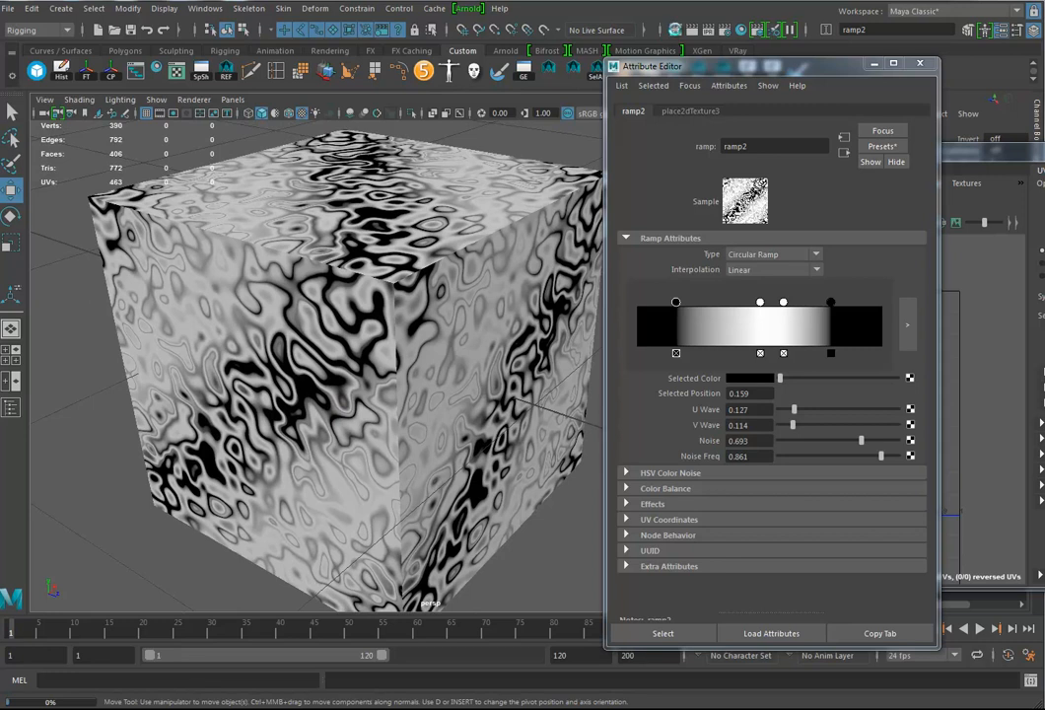
click(773, 30)
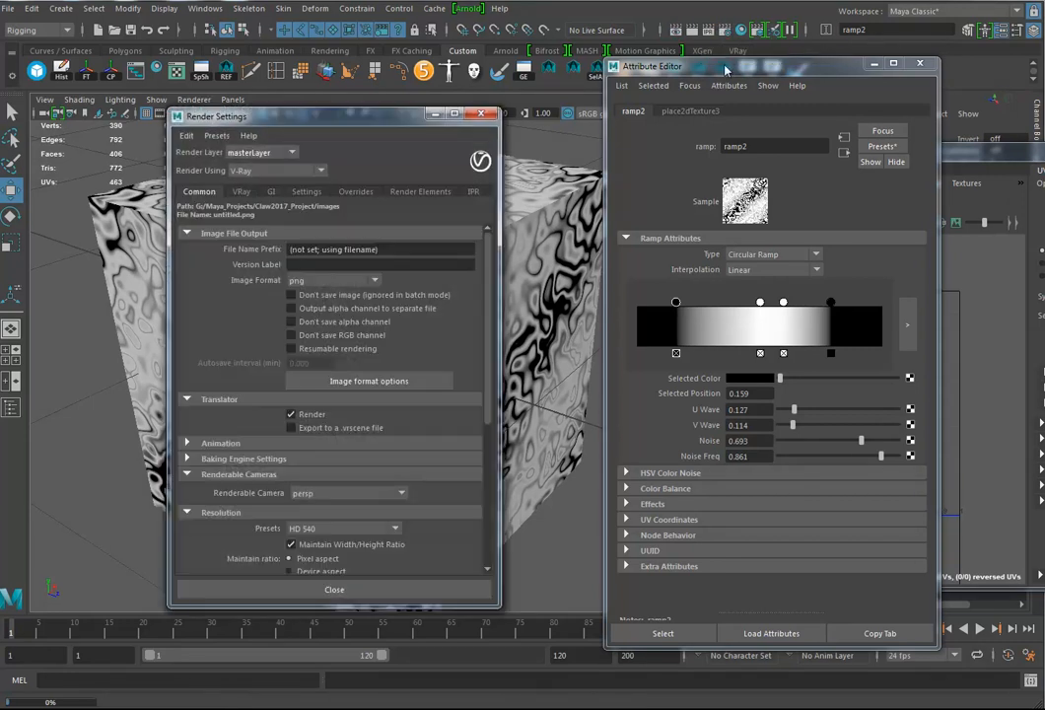
click(291, 172)
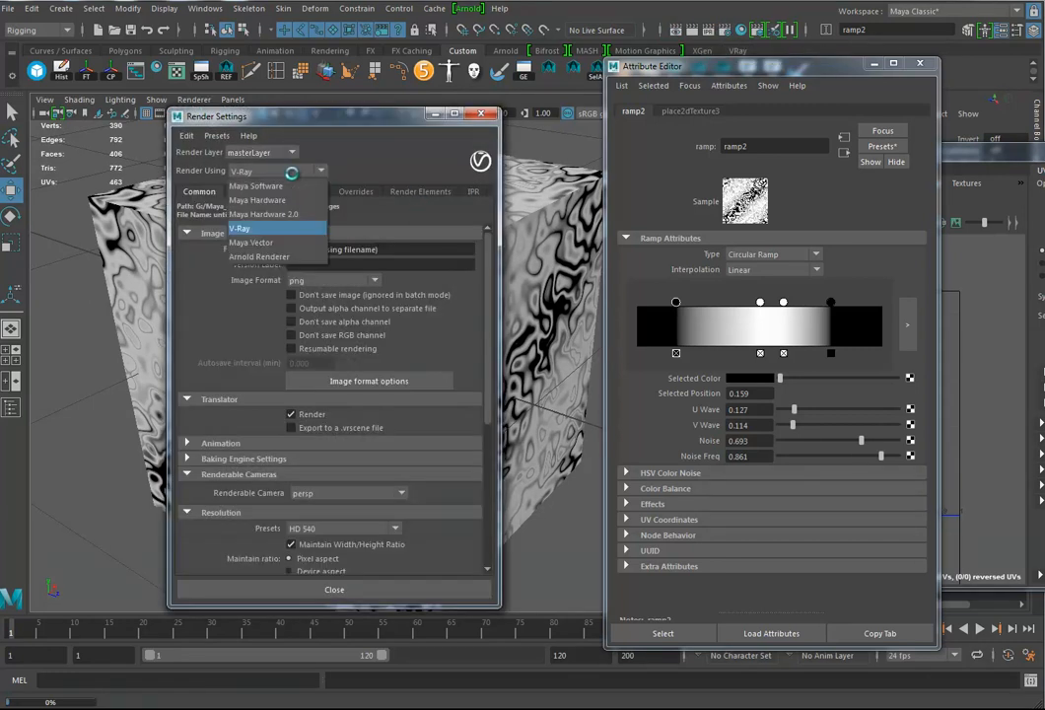
click(256, 257)
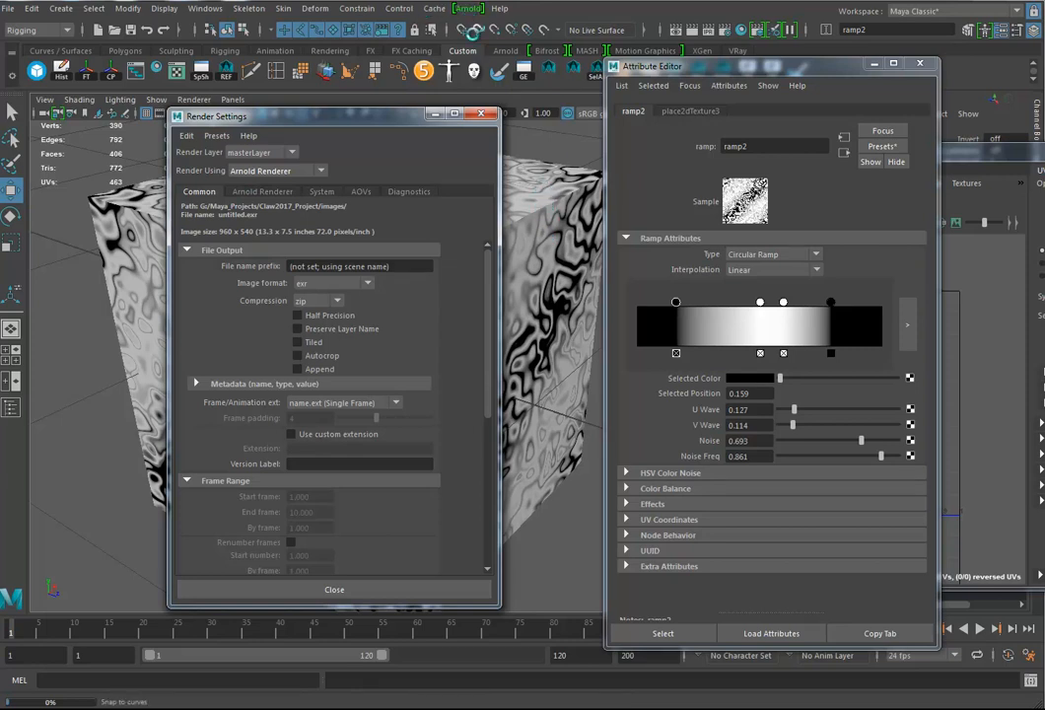
Switch the renderer to Maya Software and render the cube from the perspective camera
click(467, 9)
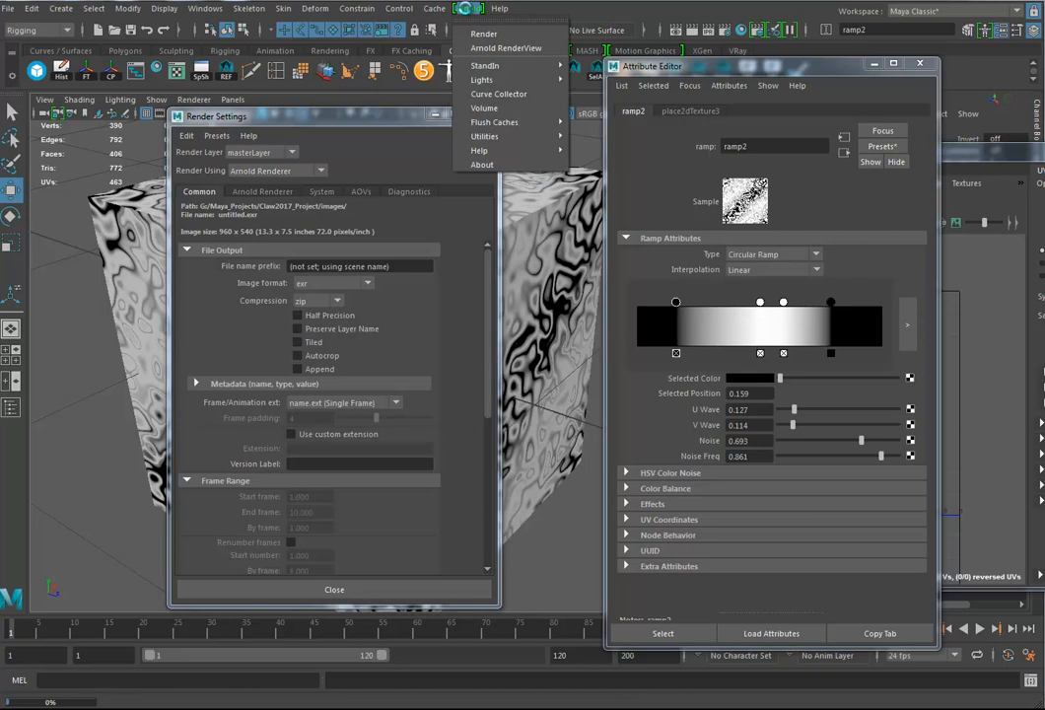
click(245, 170)
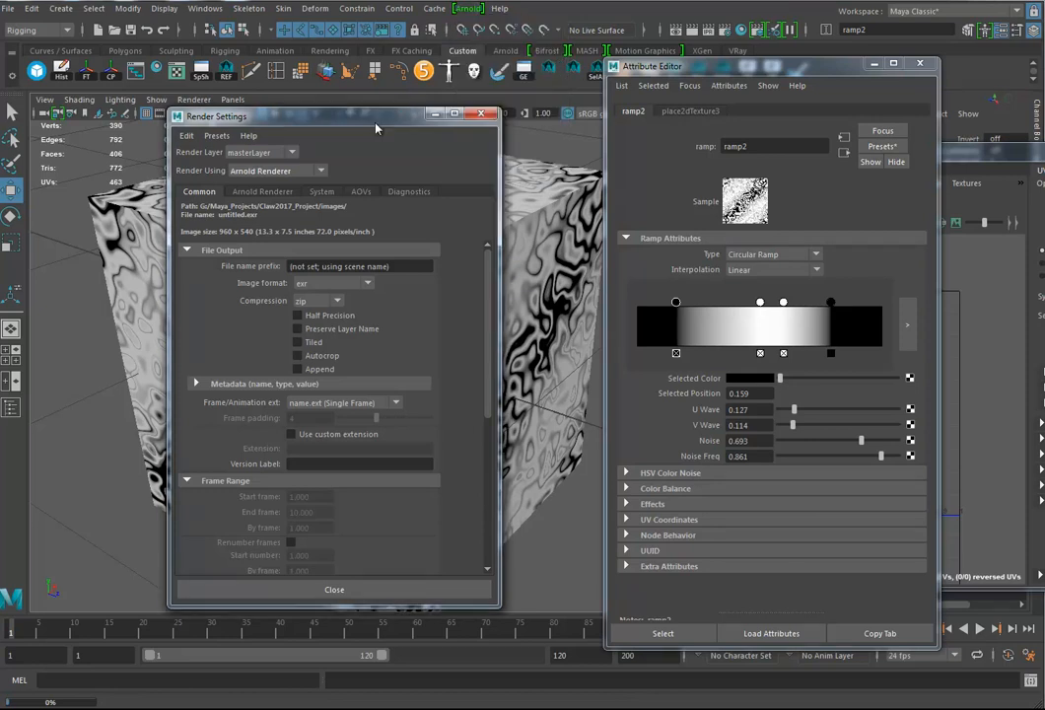
click(245, 170)
click(261, 212)
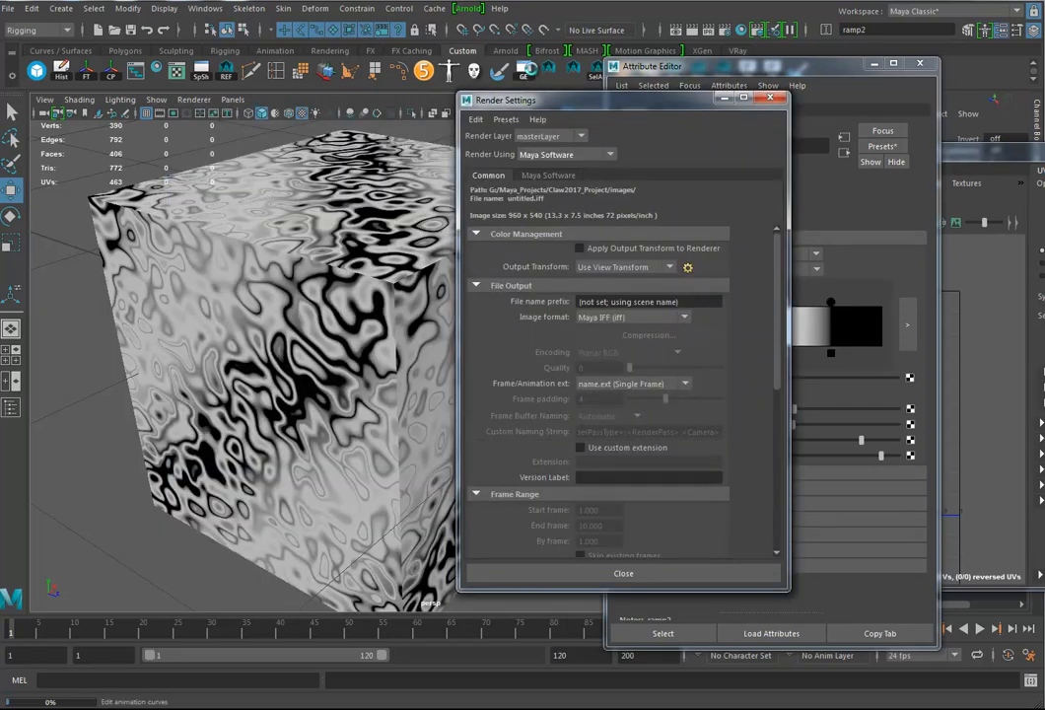
click(692, 30)
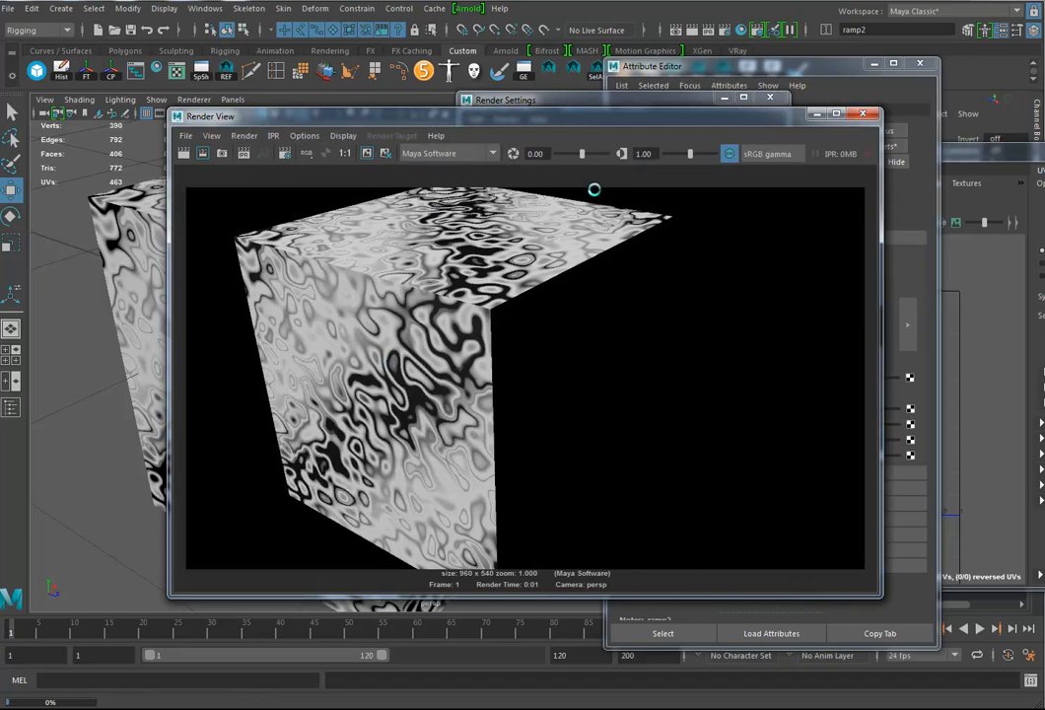
drag(512, 123, 531, 293)
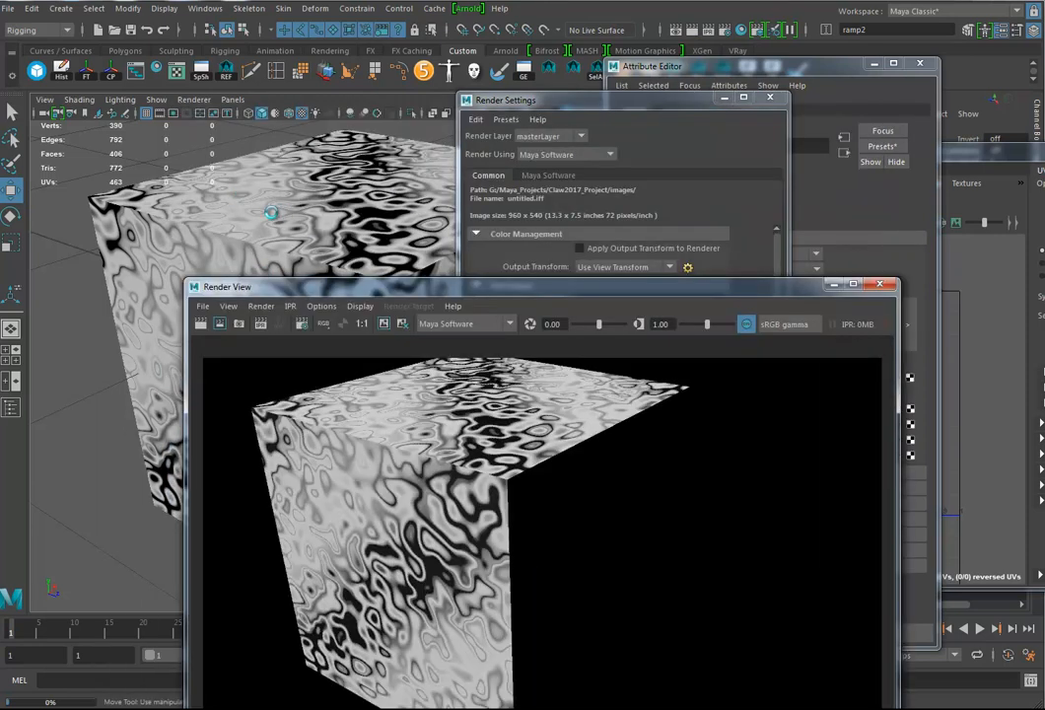
Open the Hypershade and graph the input and output connections of the blinn2 material
click(741, 31)
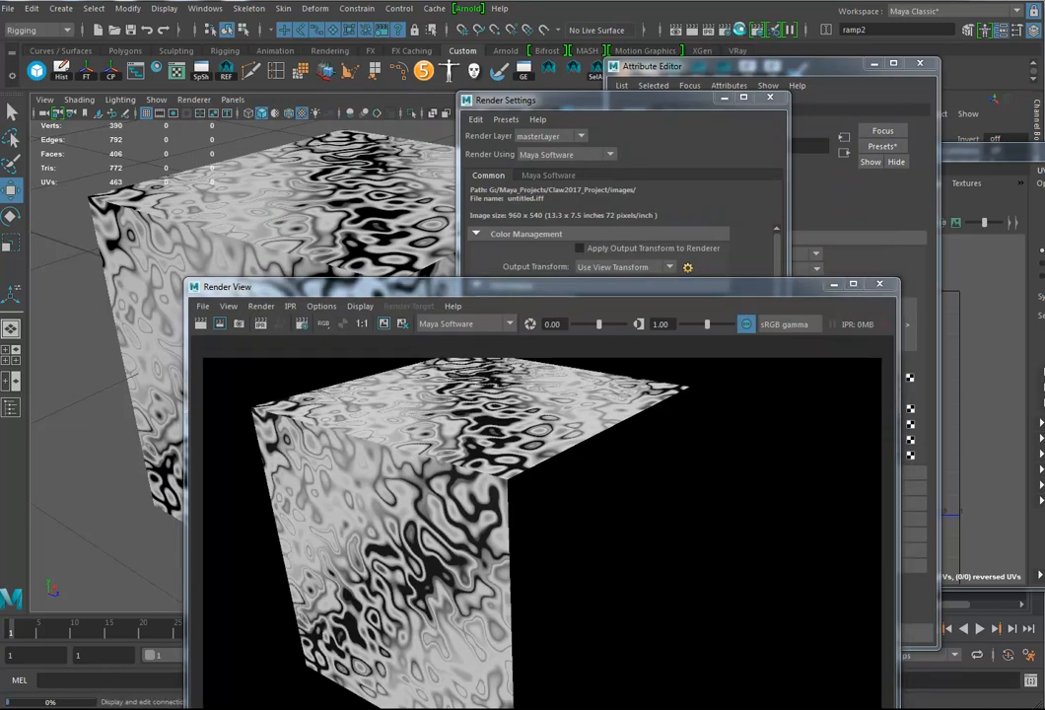
drag(315, 426, 580, 69)
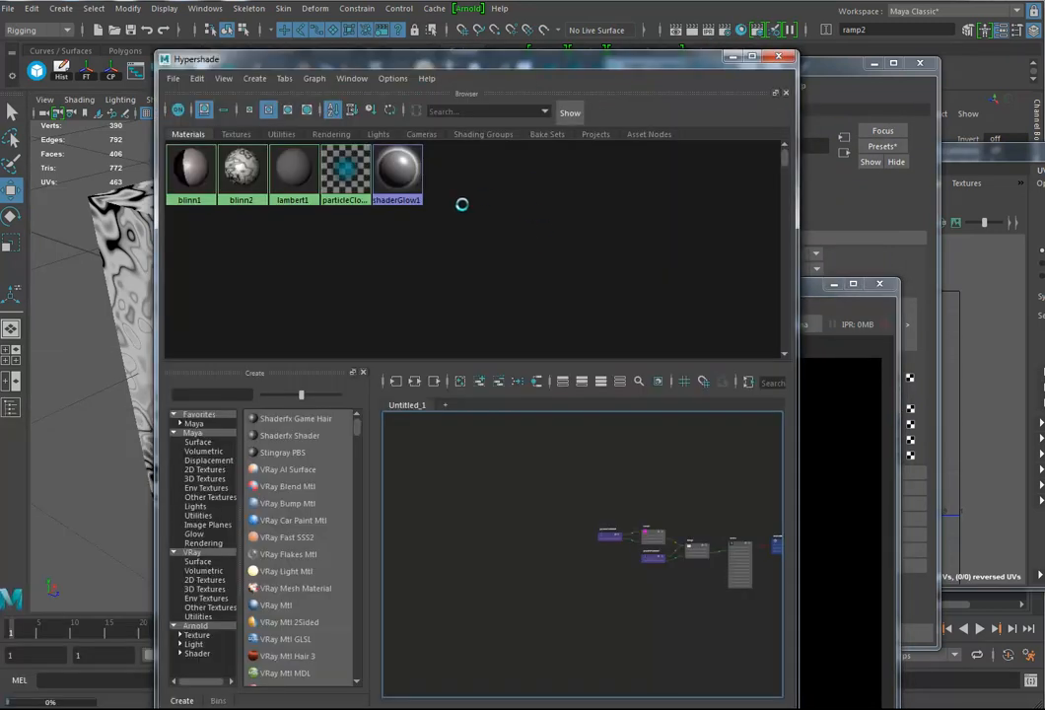
click(242, 170)
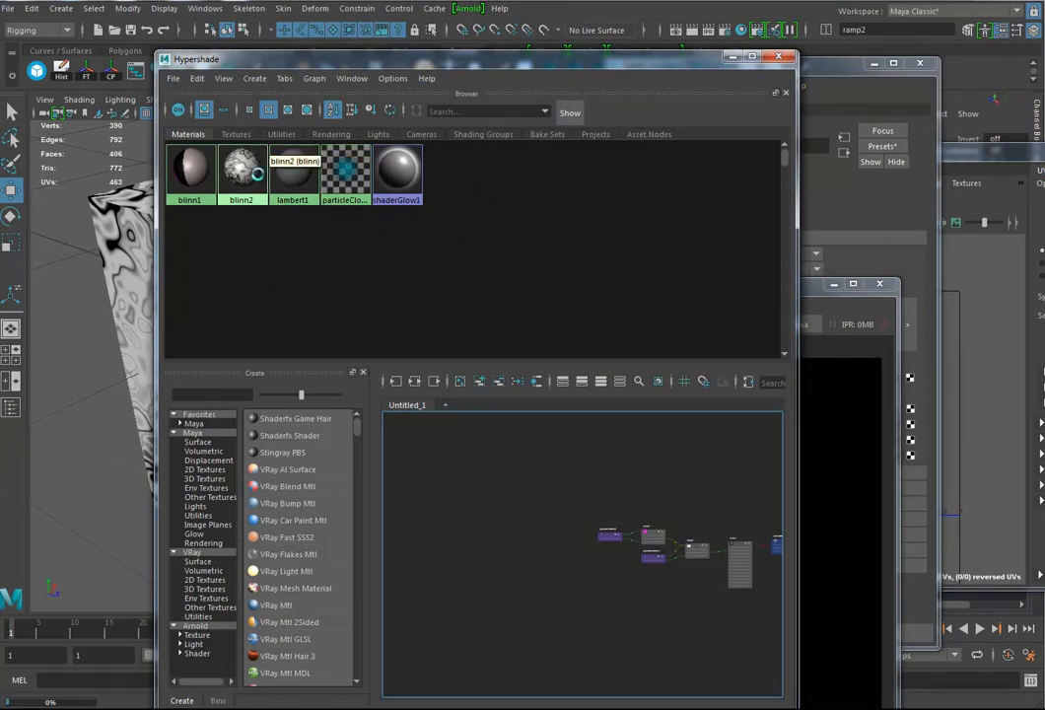
click(414, 382)
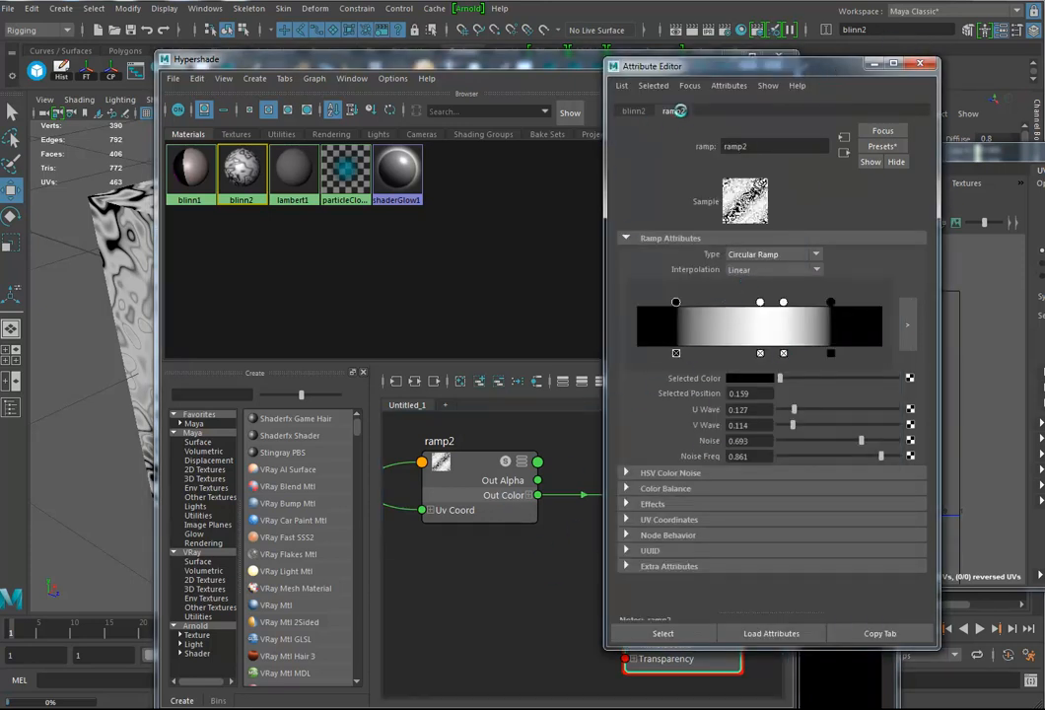
Break the ramp2 connection on the Color attribute of blinn2
click(633, 110)
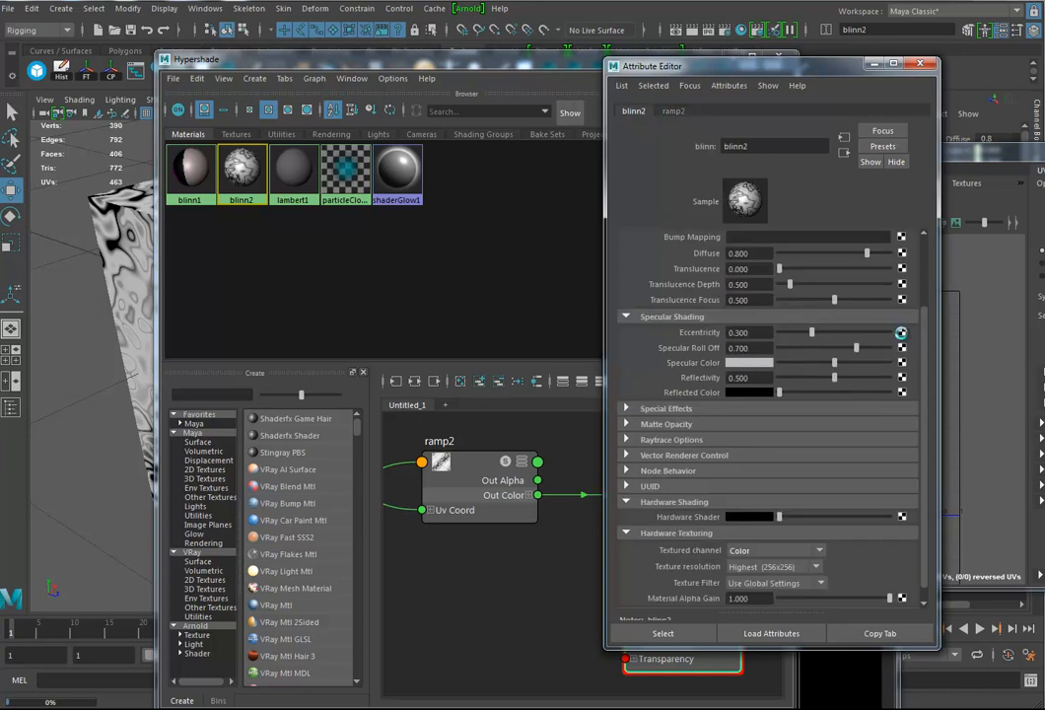
scroll(885, 317, up, 3)
right_click(708, 270)
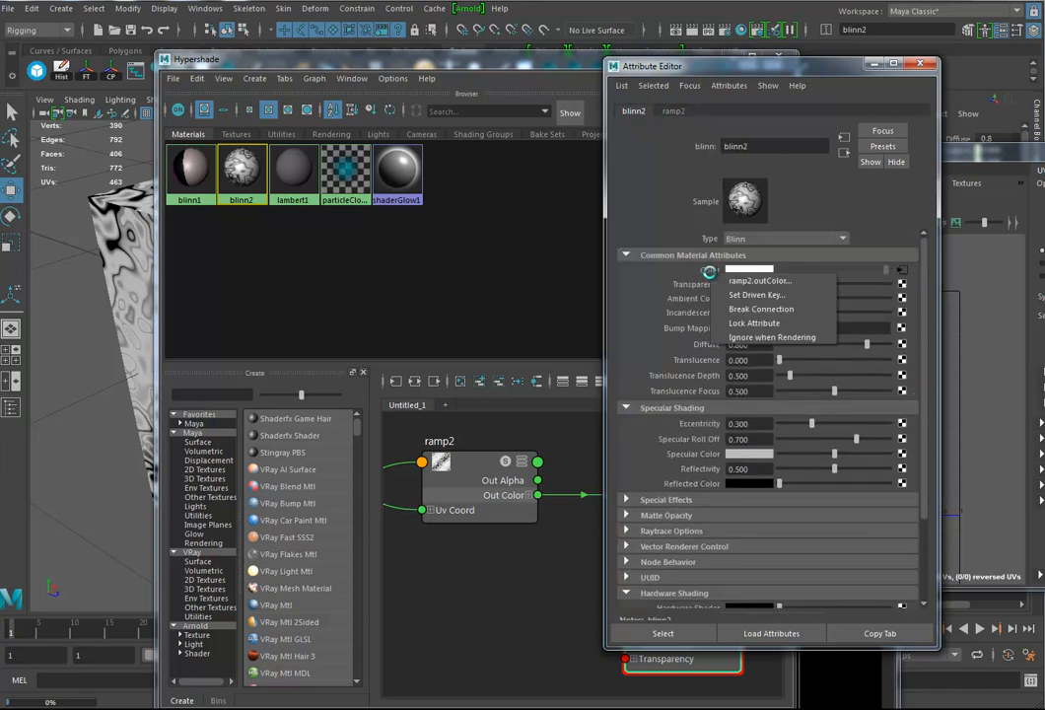
click(759, 308)
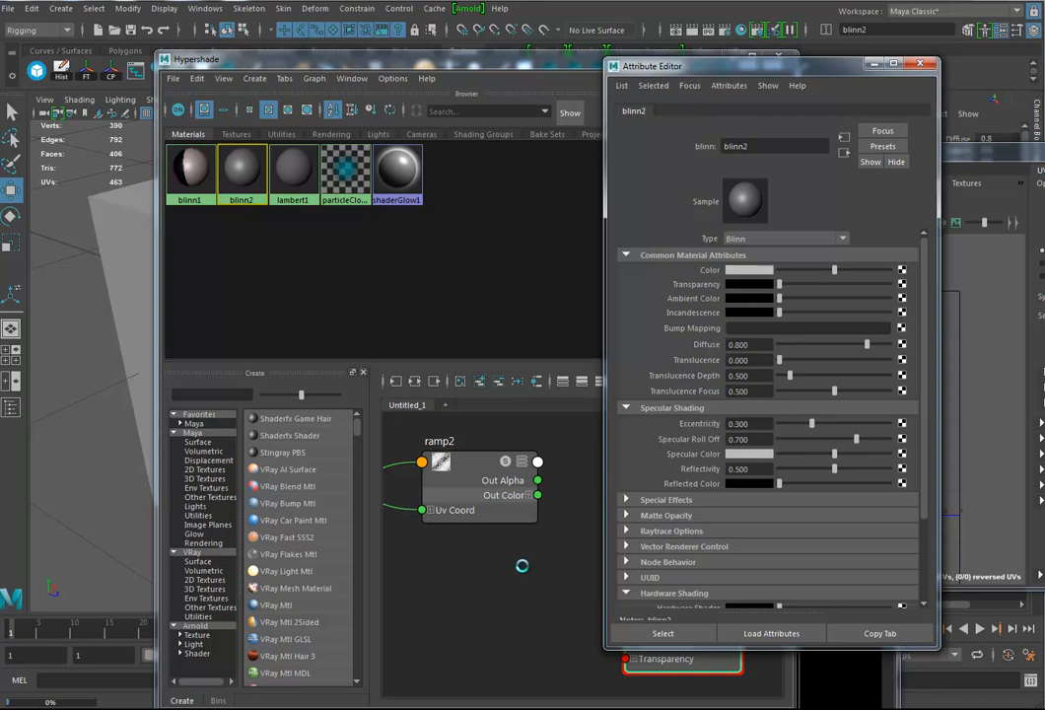
Try to connect ramp2's Out Alpha directly to blinn2's Normal Camera input
click(509, 595)
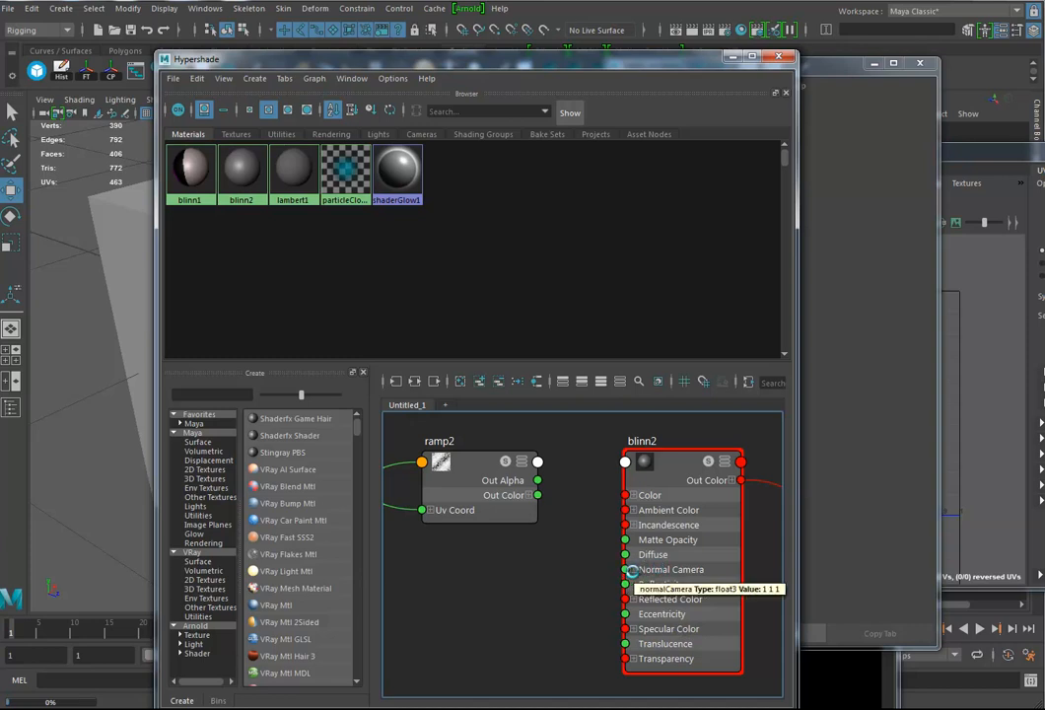
click(633, 570)
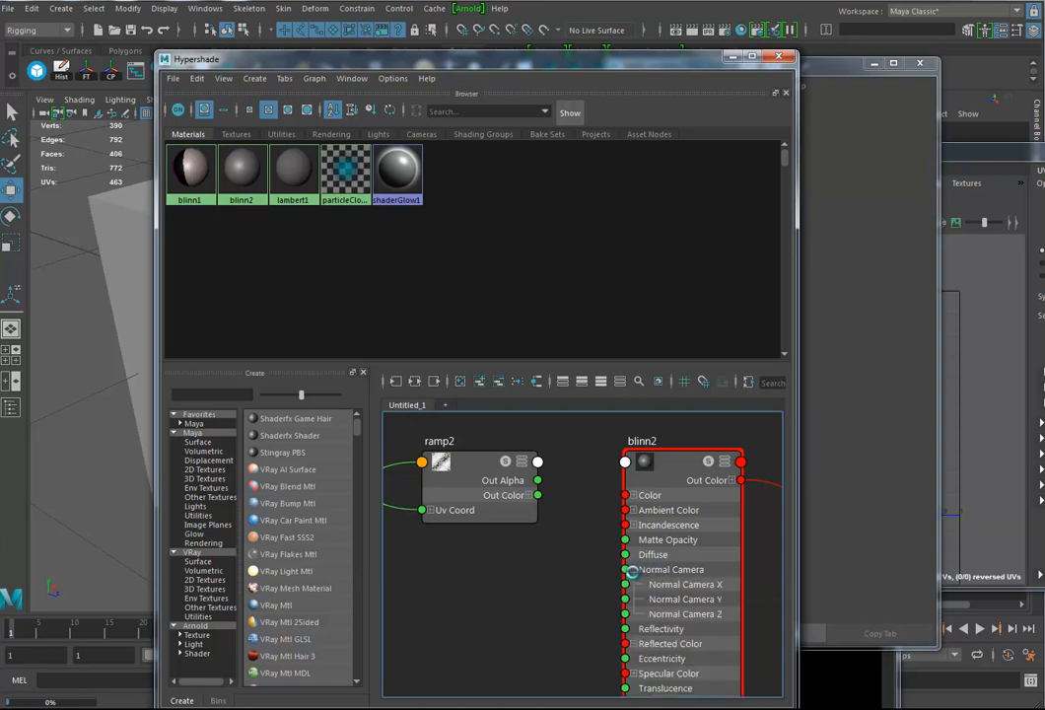
click(633, 570)
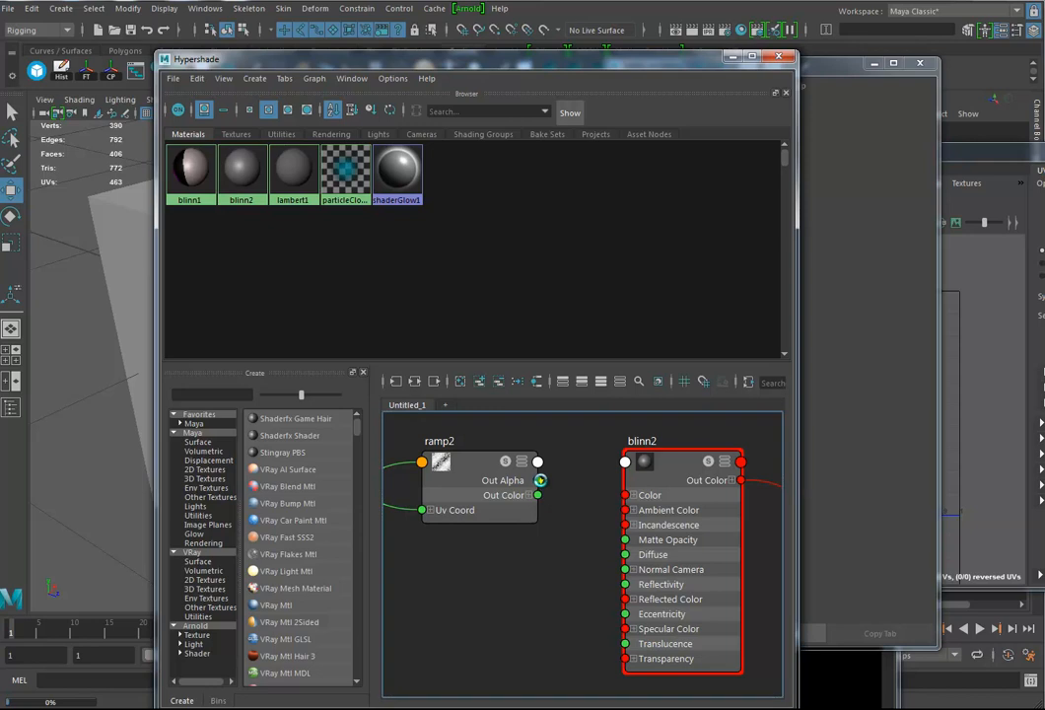
drag(552, 481, 625, 569)
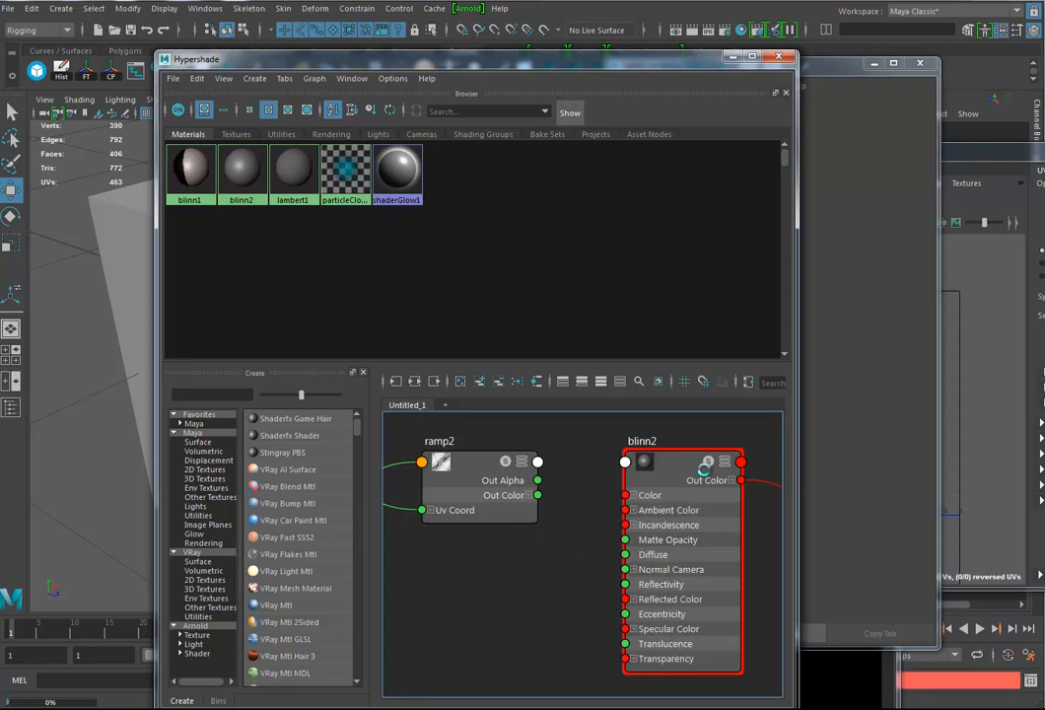
Connect ramp2 to the Bump Mapping attribute of blinn2 and render the cube again
drag(608, 69, 475, 64)
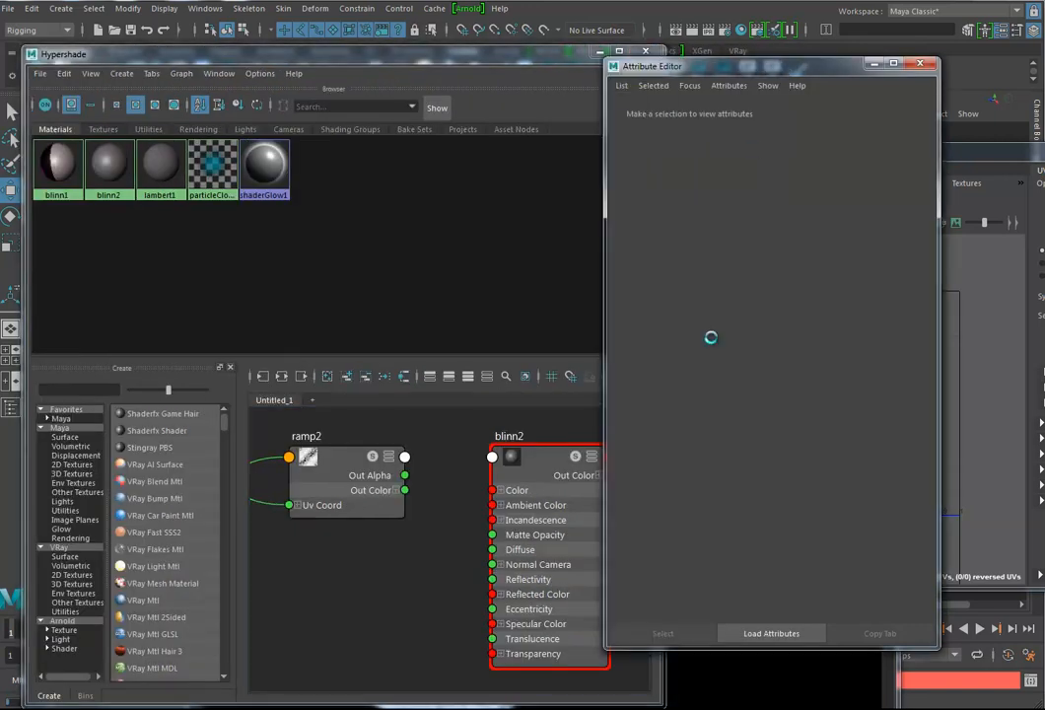
click(531, 463)
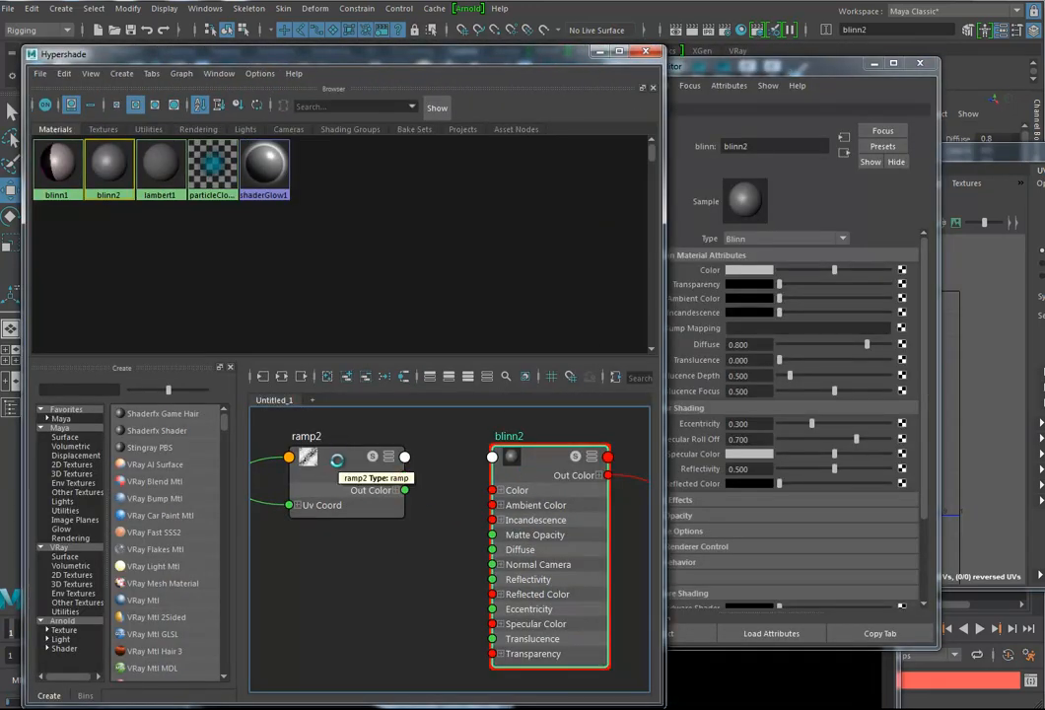
middle_drag(338, 459, 696, 330)
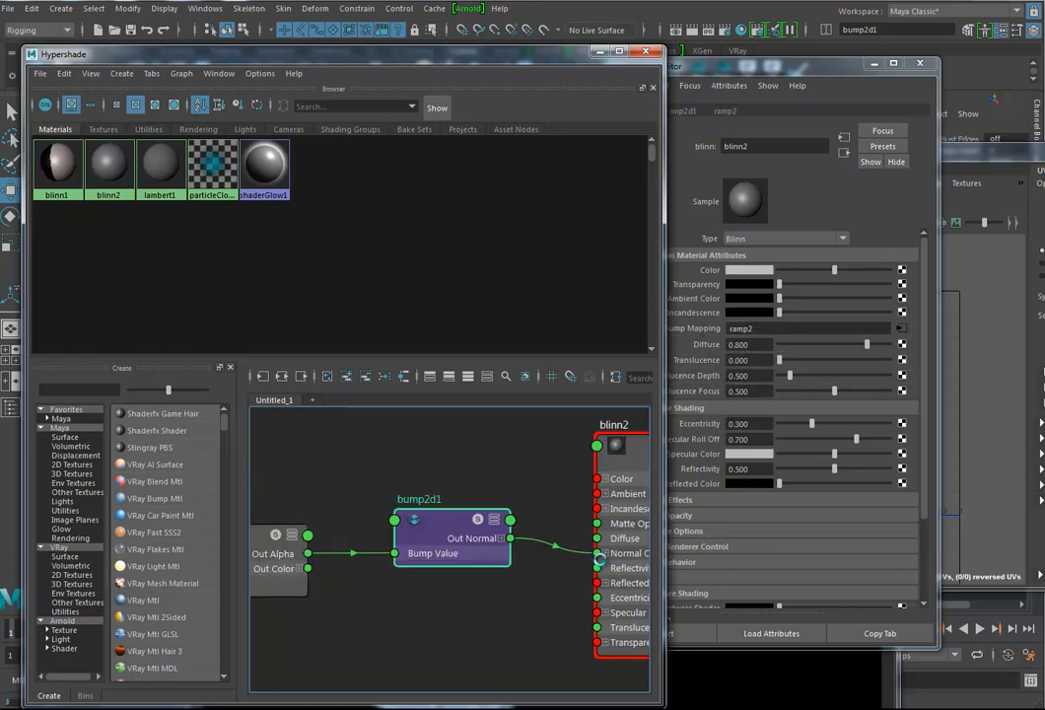
click(466, 553)
click(500, 538)
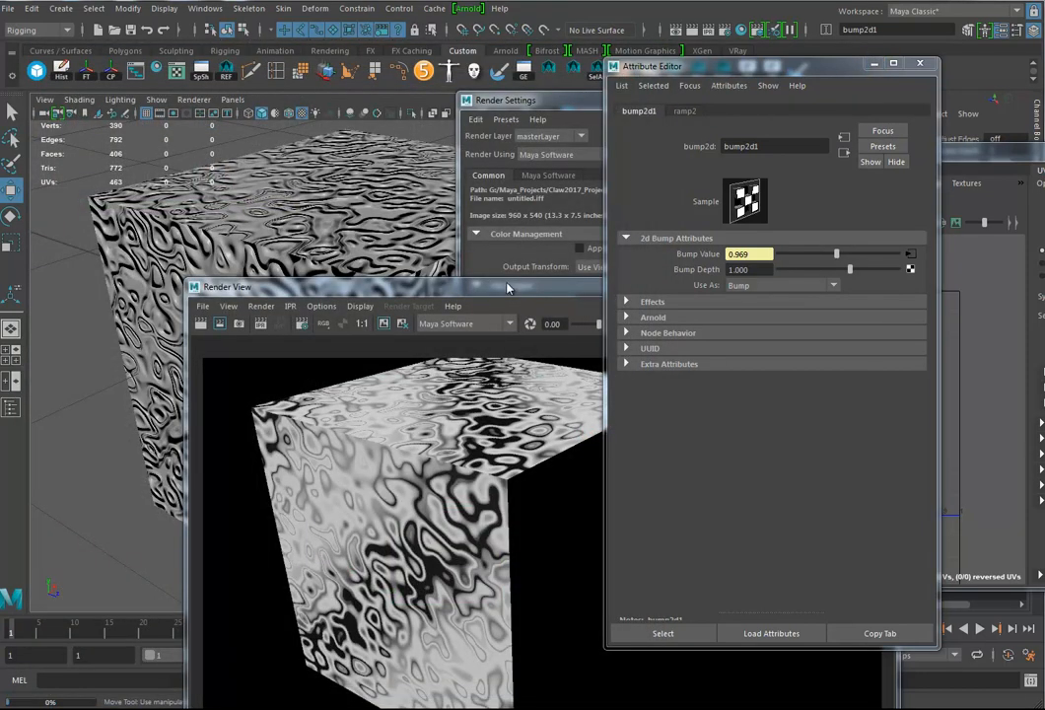
drag(507, 283, 409, 136)
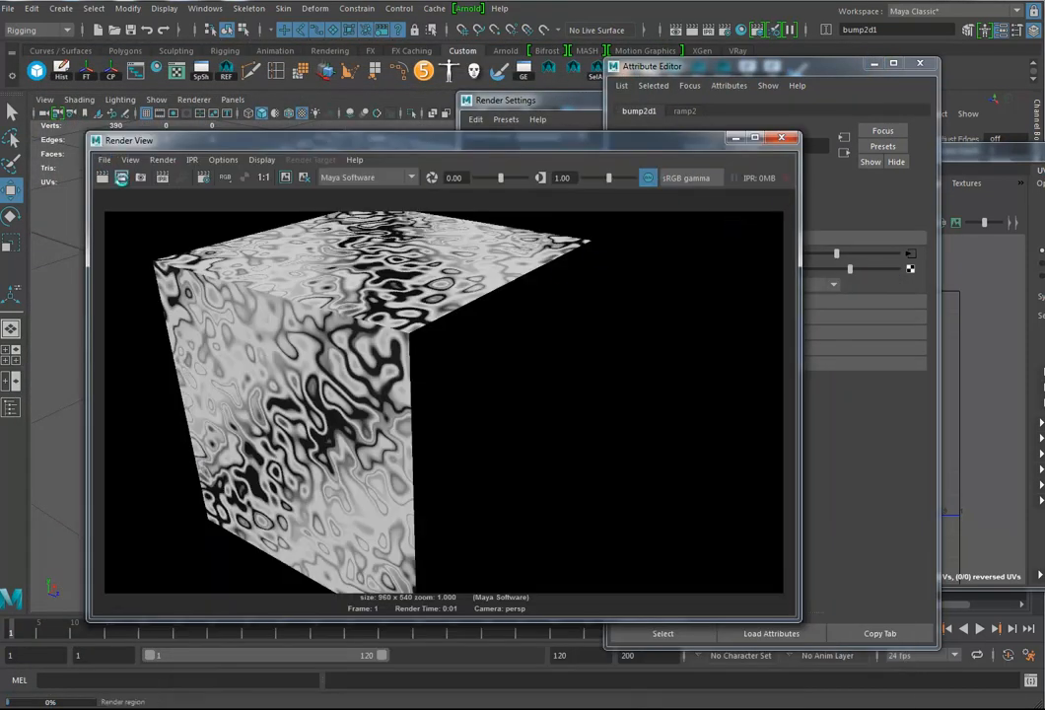
click(103, 178)
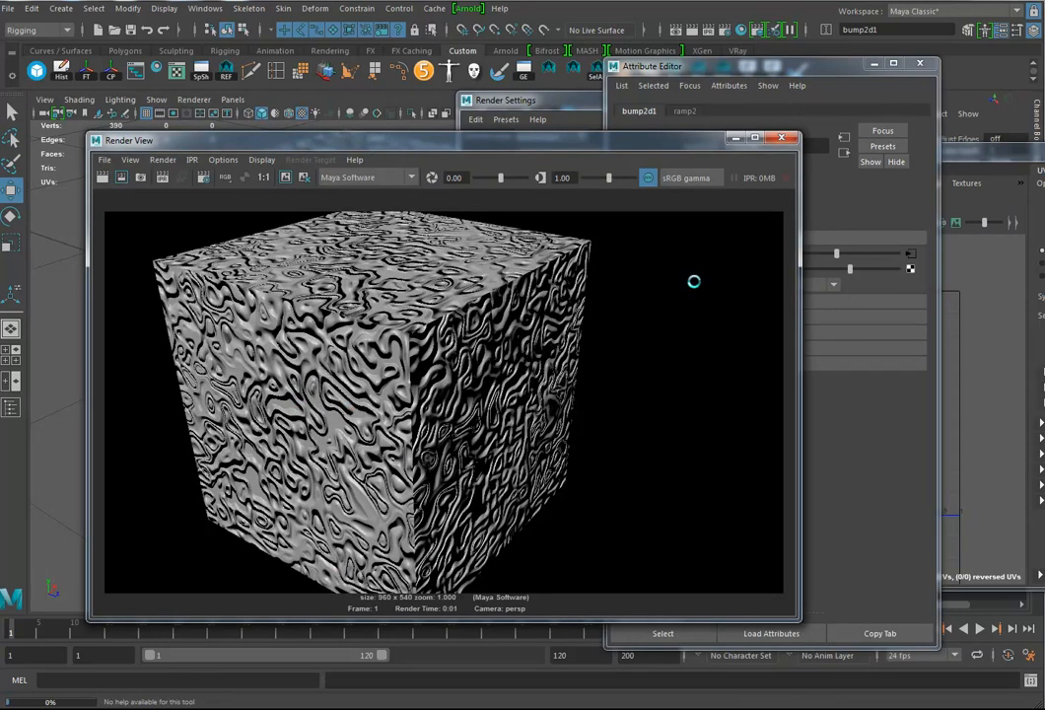
Lighten both black markers of ramp2 to mid grey and re-render the bumped cube
click(728, 77)
click(690, 111)
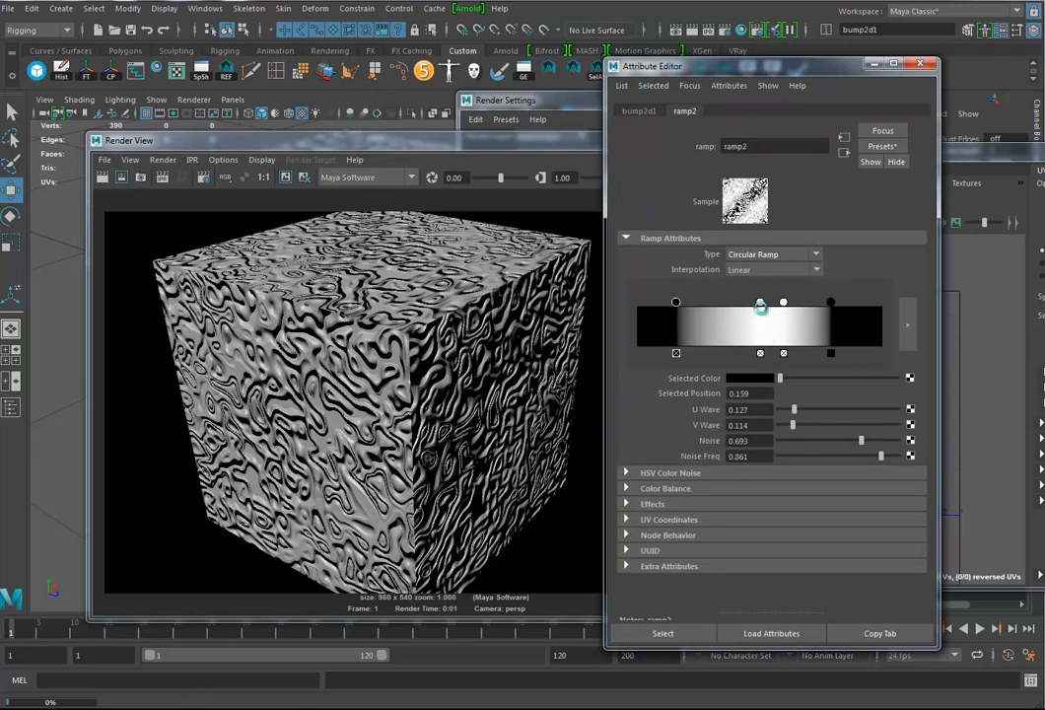
drag(784, 378, 826, 377)
click(830, 301)
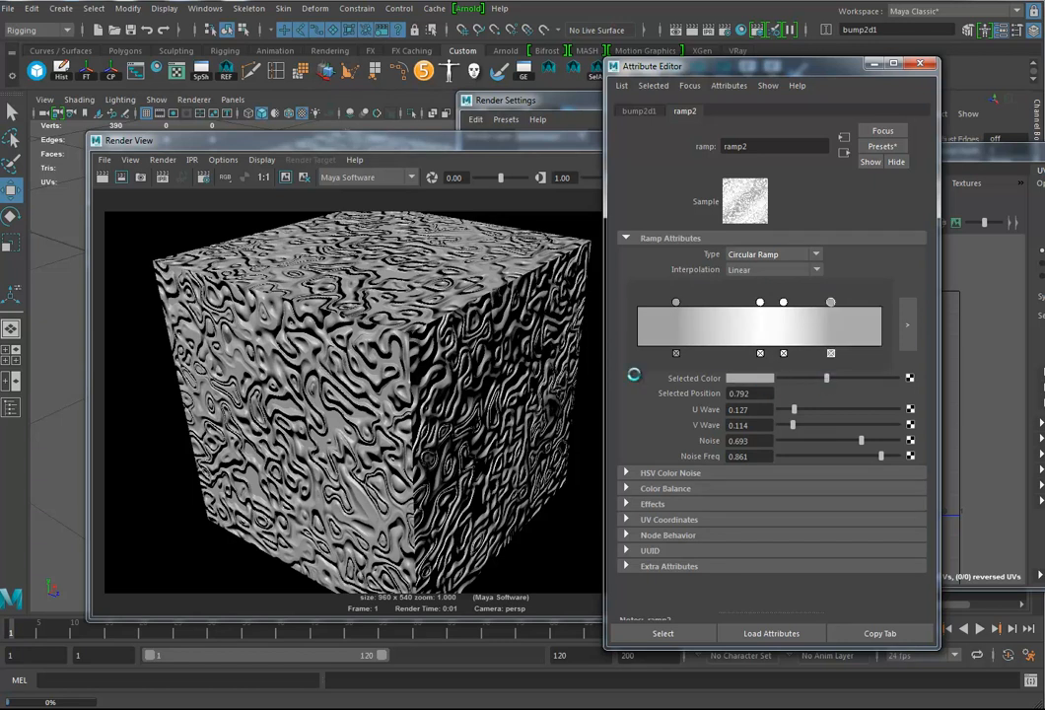
click(104, 178)
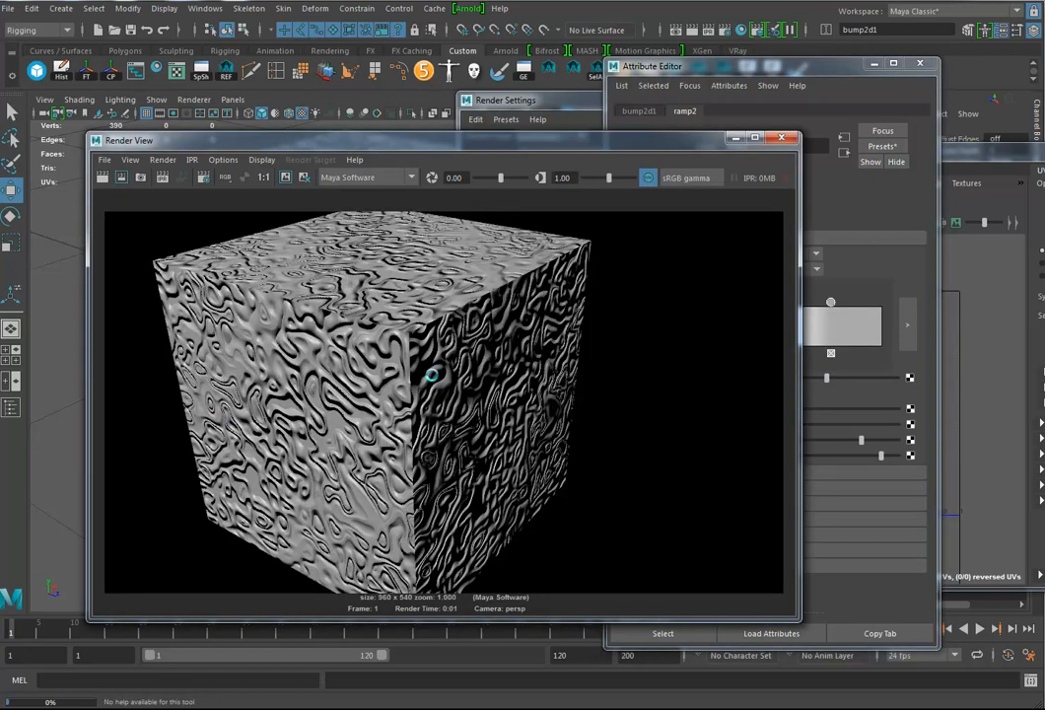
Darken both white middle markers of ramp2 to light grey and re-render the cube
click(612, 67)
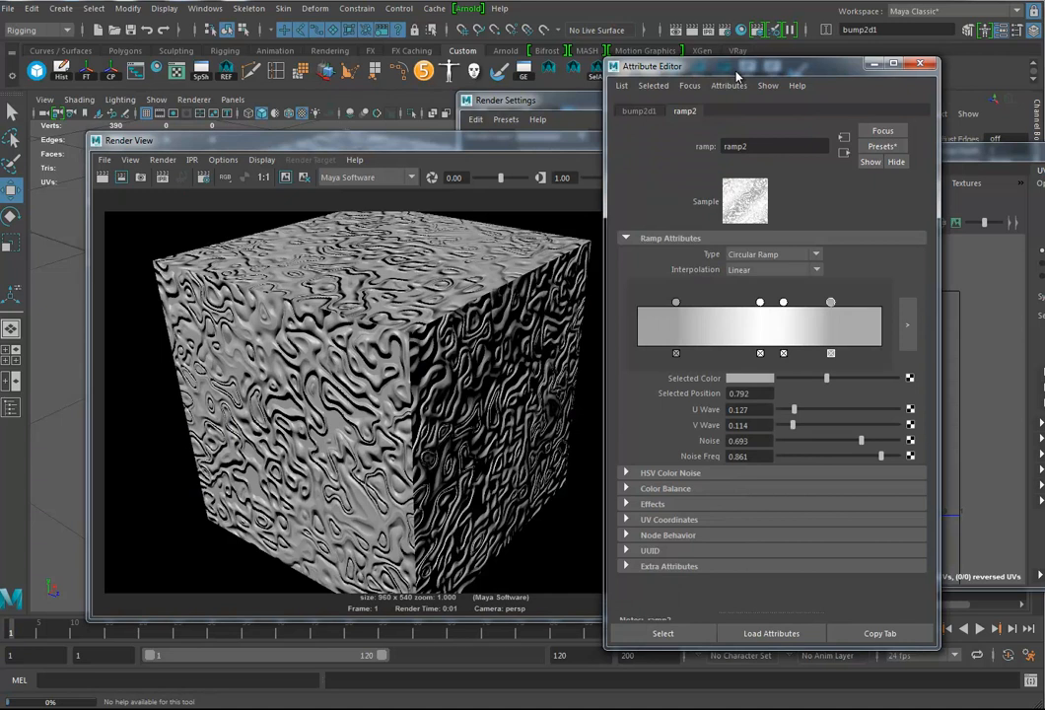
click(760, 302)
drag(850, 378, 837, 378)
click(783, 302)
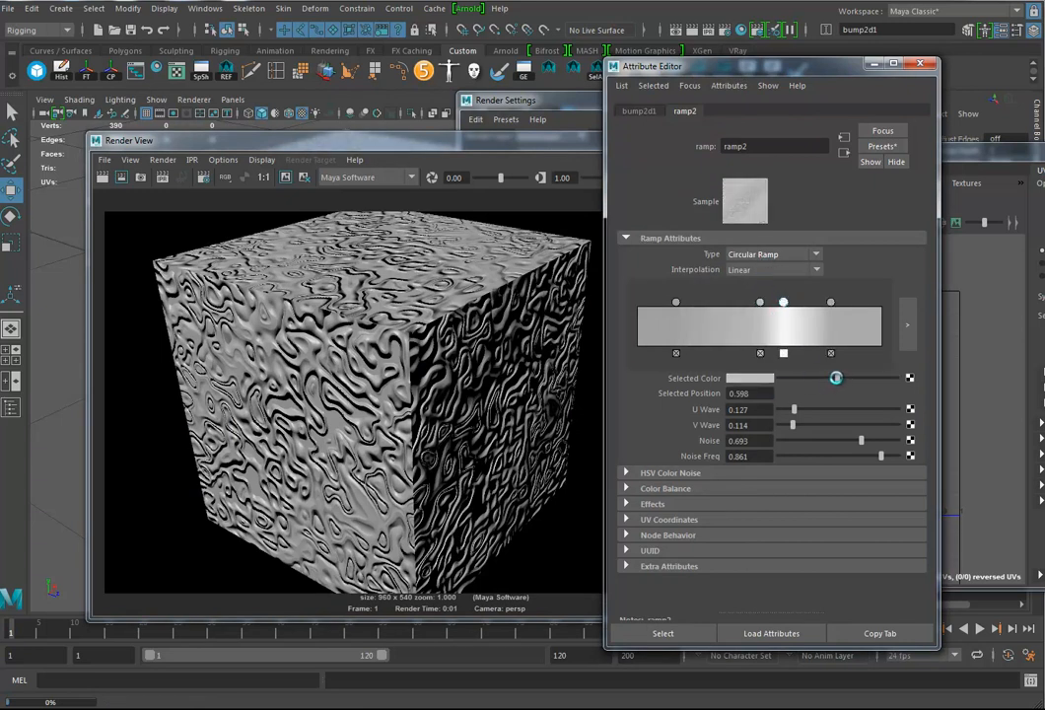
click(102, 178)
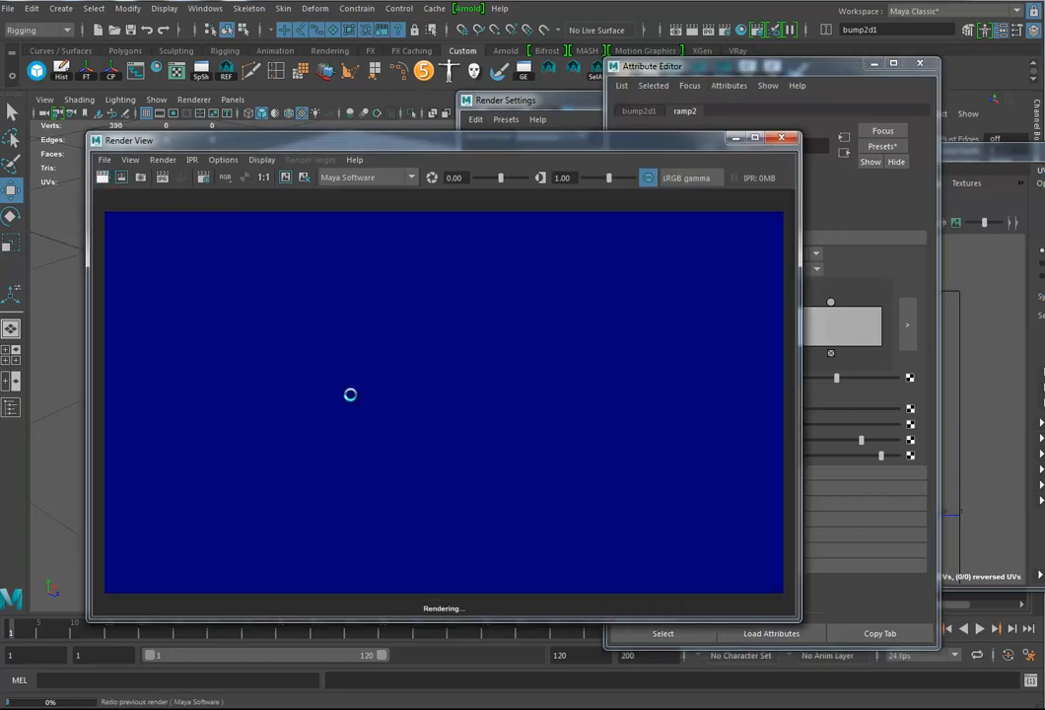
click(762, 73)
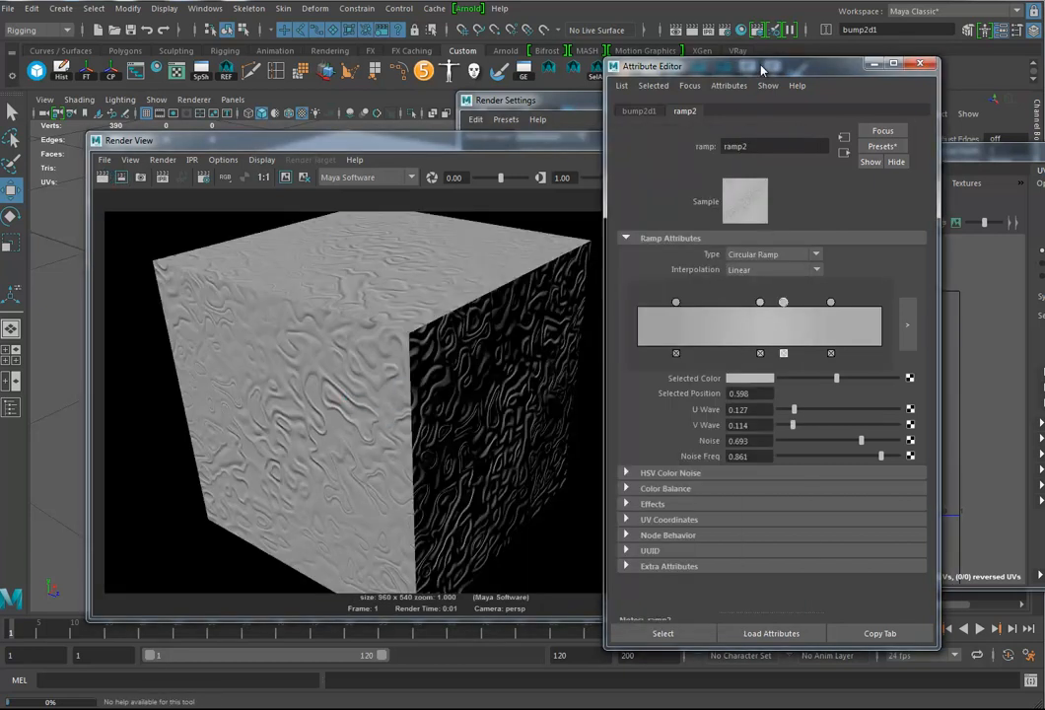
Undo the grey color changes on all four ramp2 markers
right_click(519, 426)
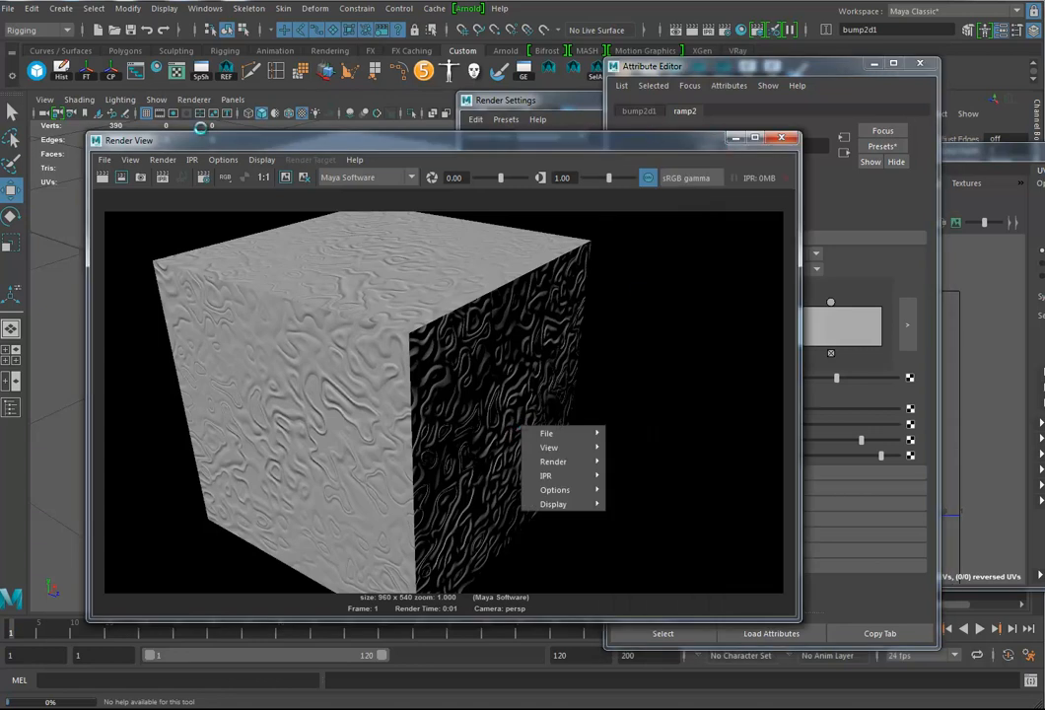
click(666, 68)
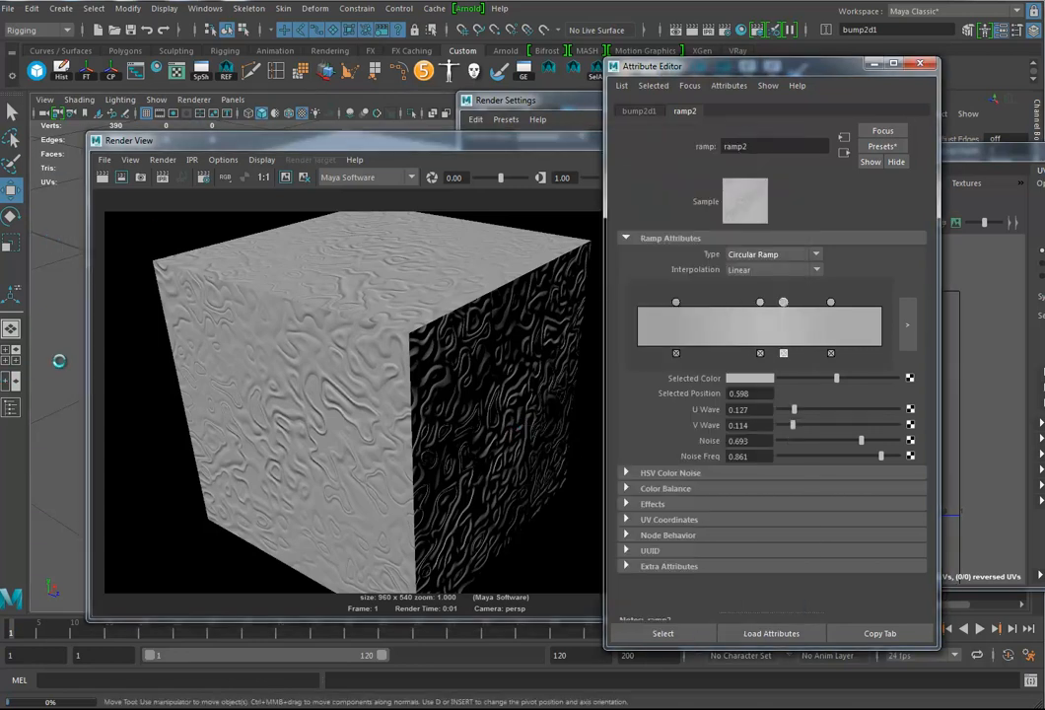
key(ctrl+z)
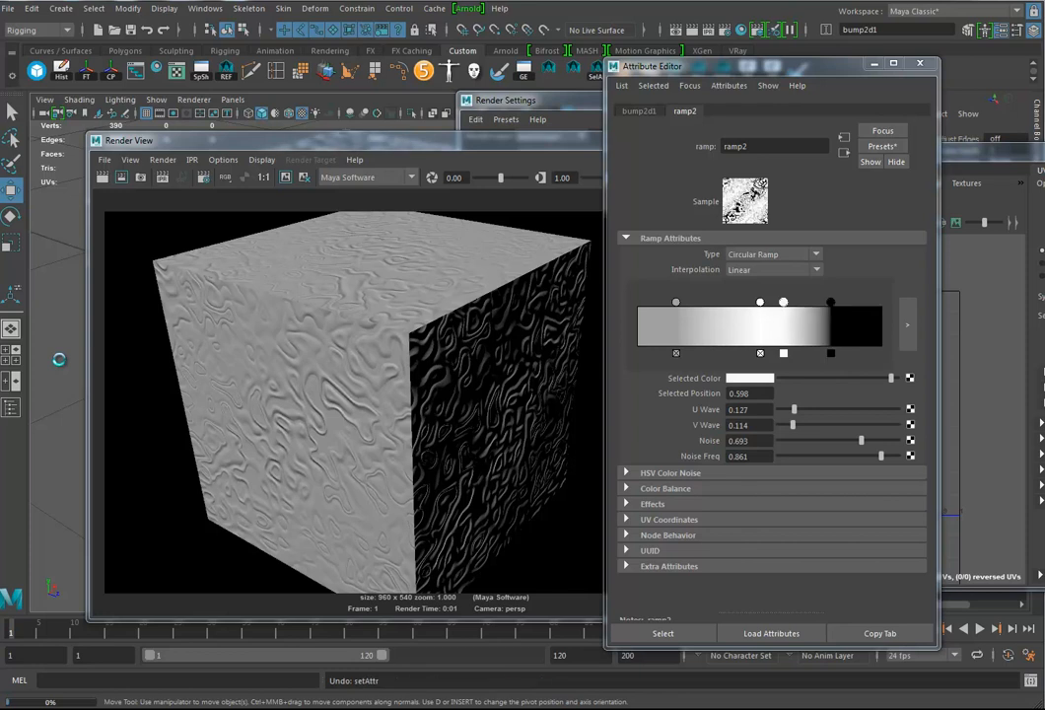
key(ctrl+z)
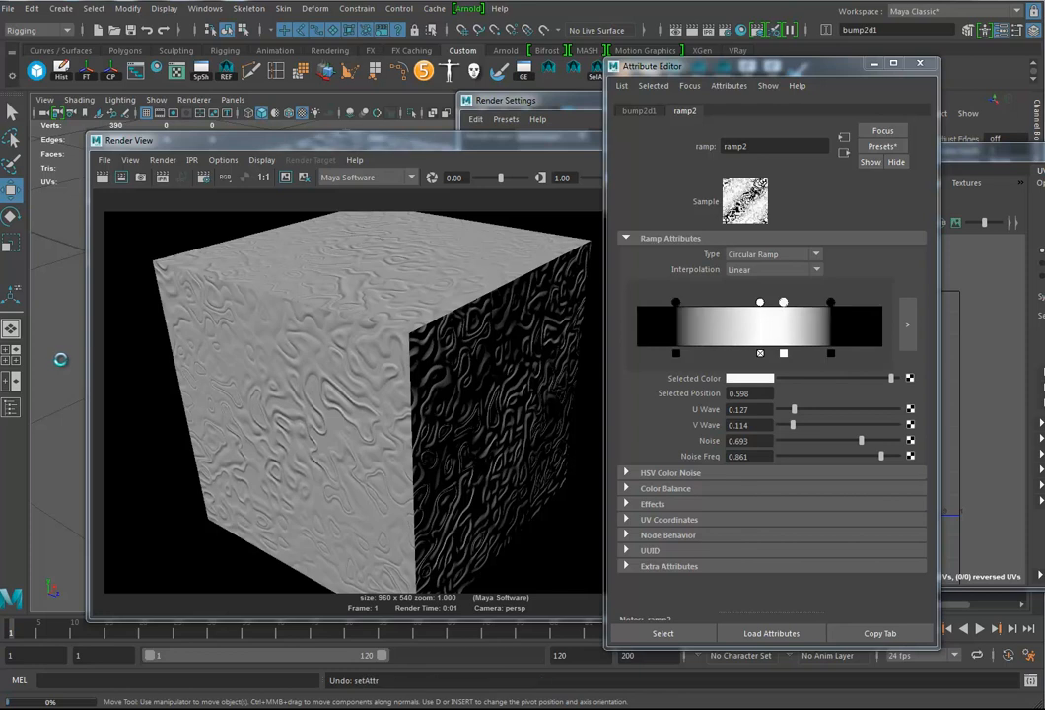
In ramp2's Color Balance, lower the Color Gain to light grey and raise the Color Offset to grey
click(670, 487)
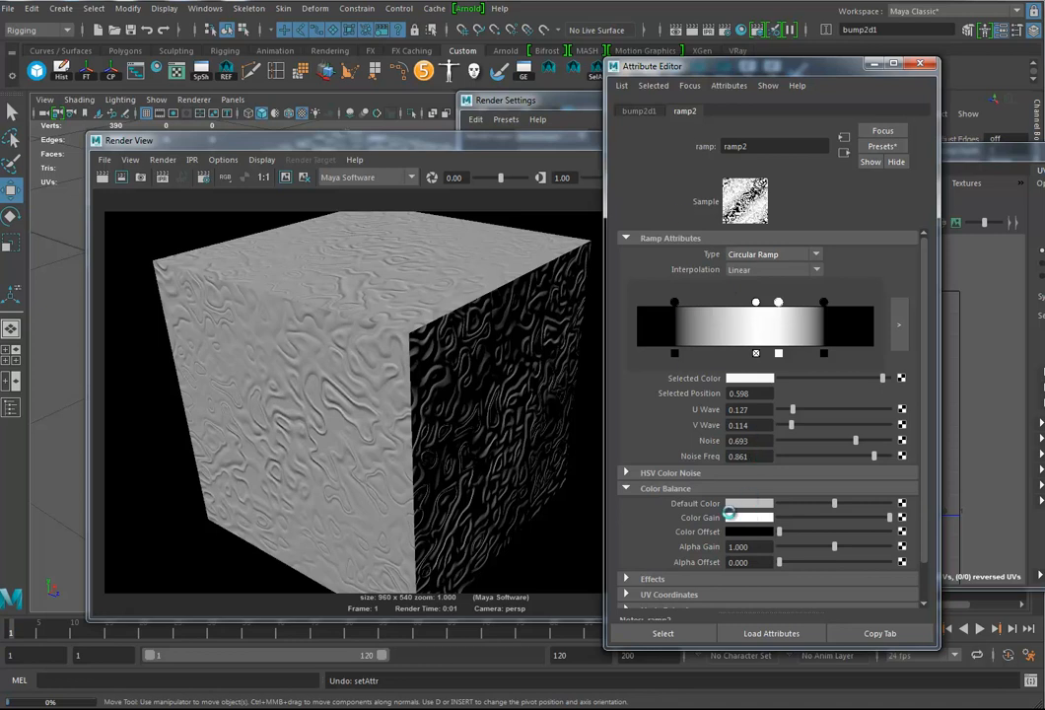
drag(889, 518, 842, 519)
drag(779, 534, 822, 532)
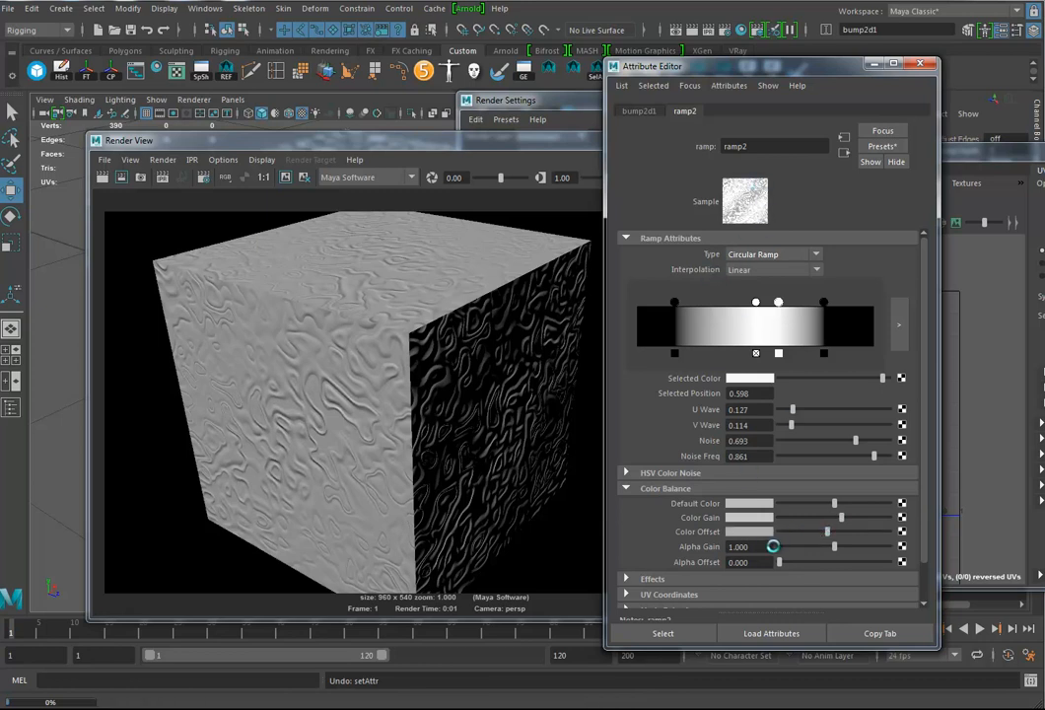
In ramp2's Color Balance, set Alpha Gain to about 0.519 and Alpha Offset to about 0.494, and re-render the cube
click(556, 103)
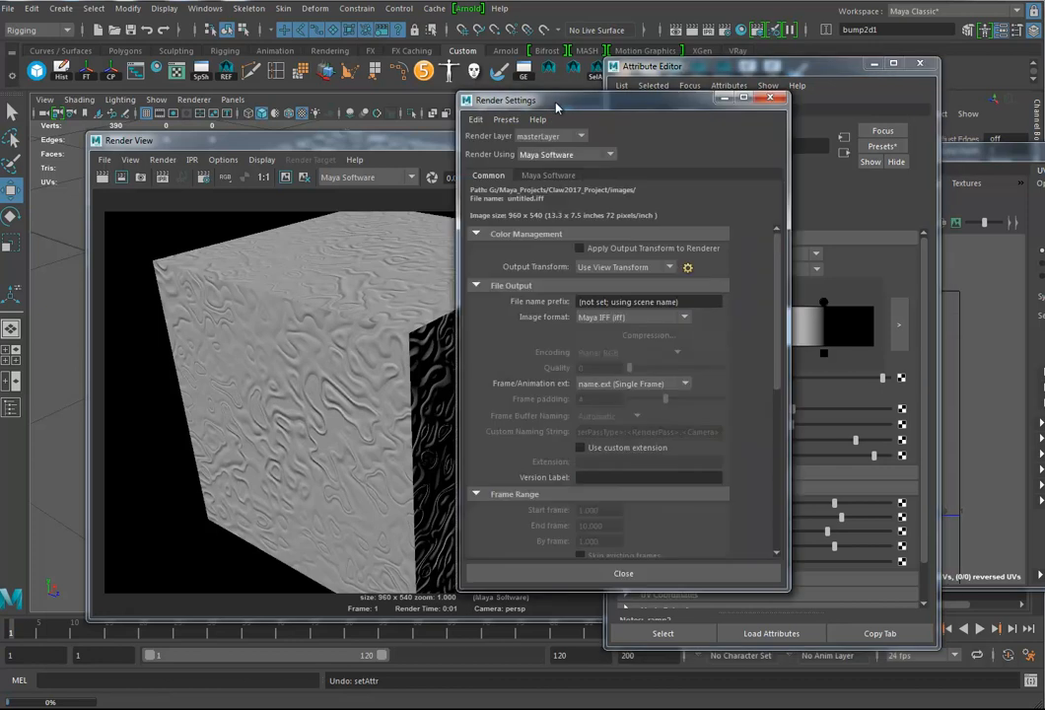
click(777, 71)
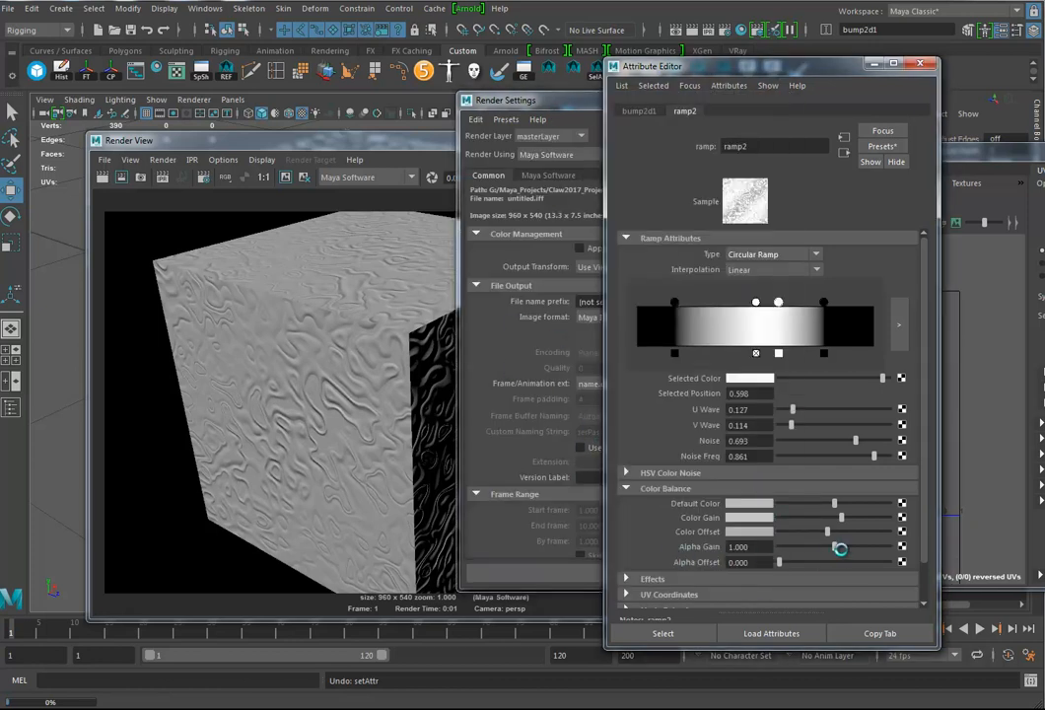
drag(831, 546, 817, 547)
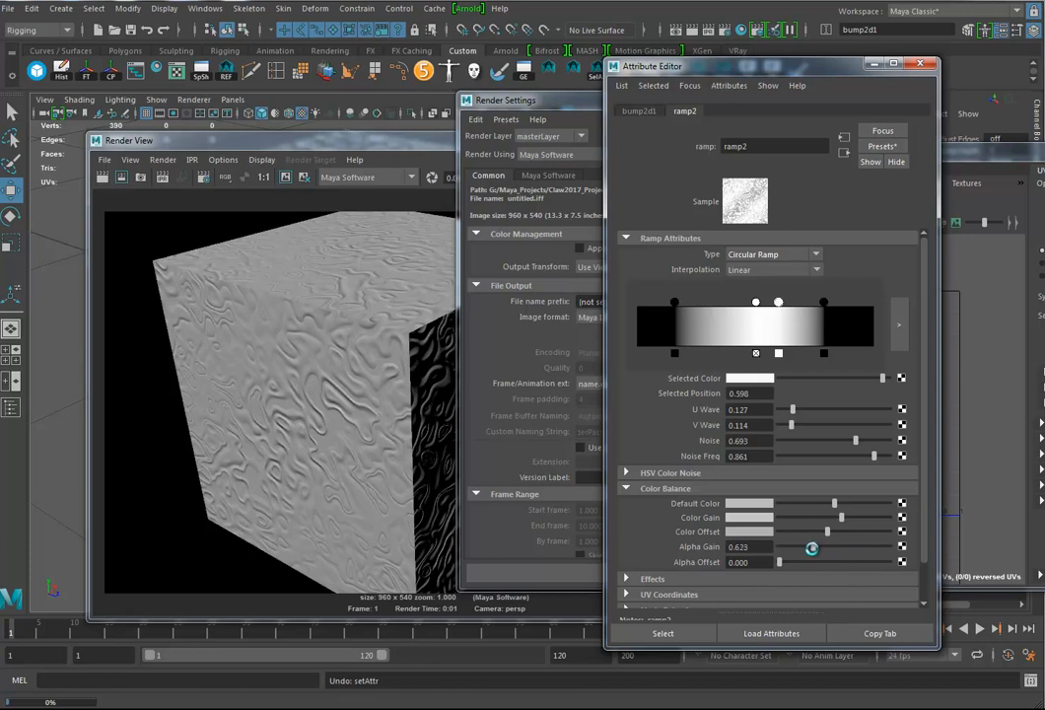
drag(777, 562, 792, 562)
click(322, 142)
click(103, 178)
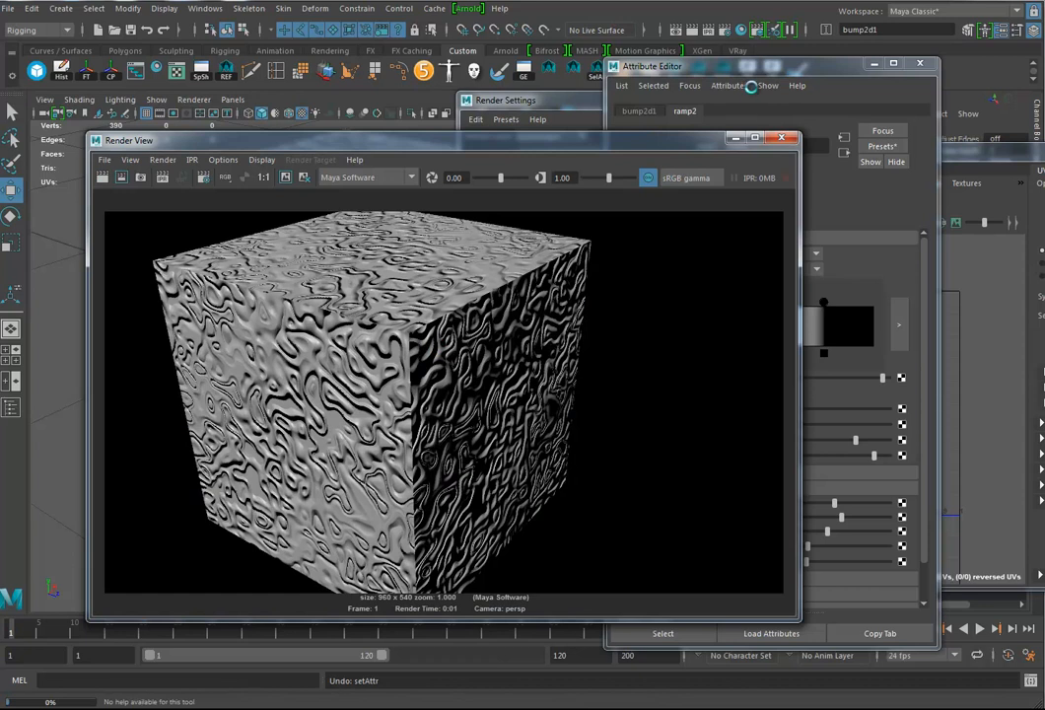
Lower the Bump Depth of bump2d1 to 0.060 and re-render the cube
click(751, 89)
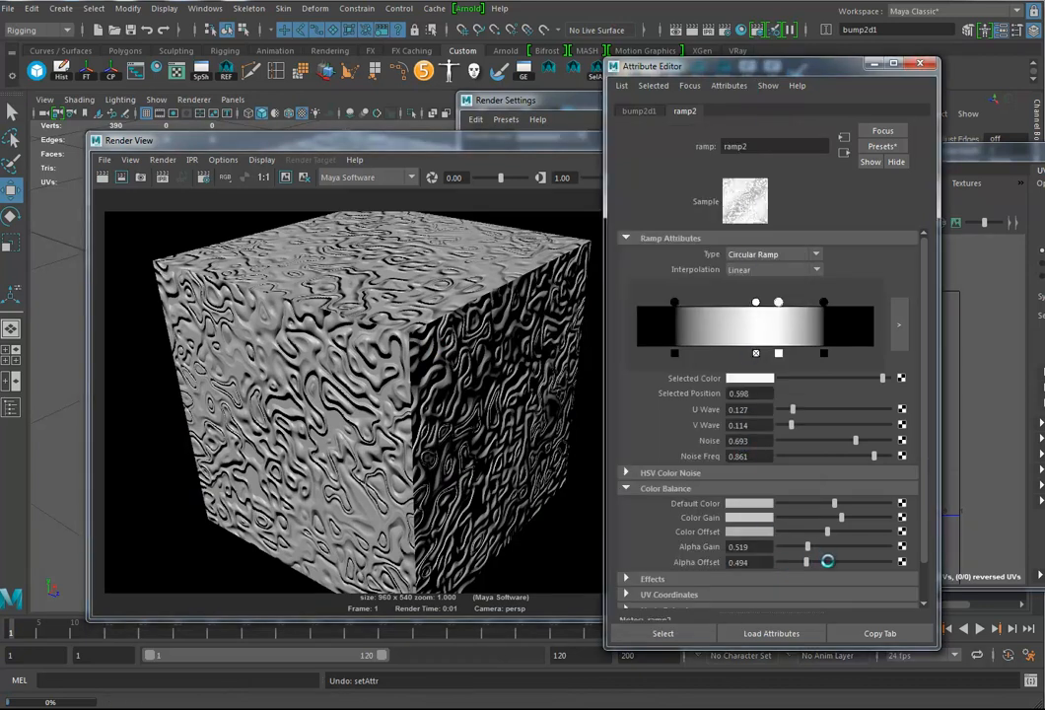
click(635, 111)
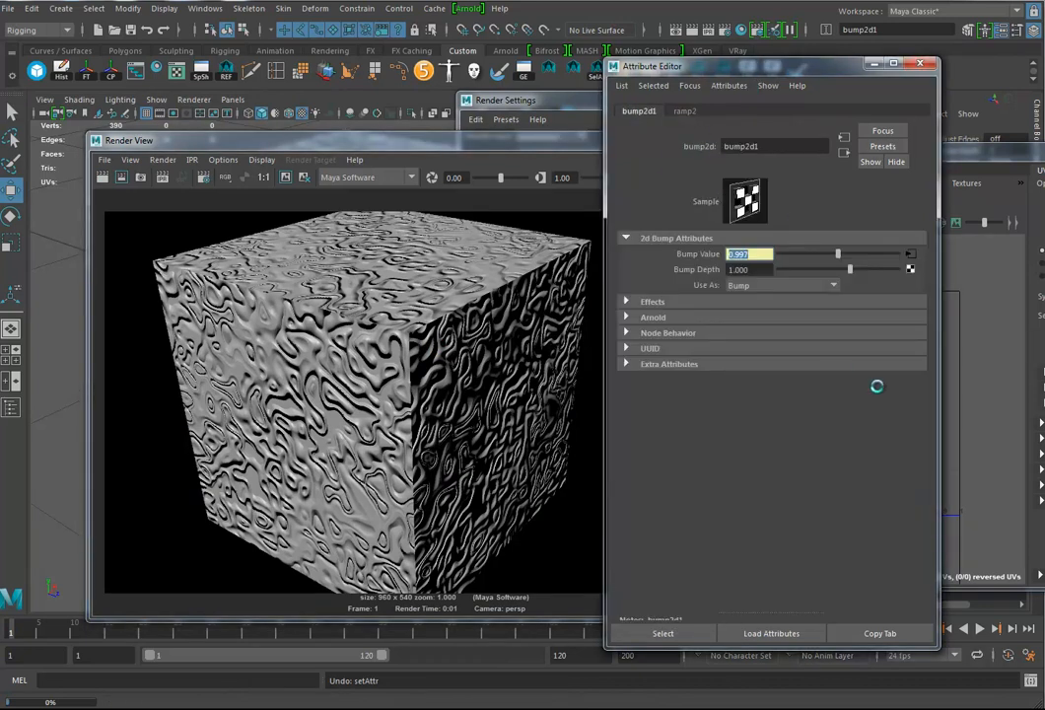
drag(860, 271, 838, 271)
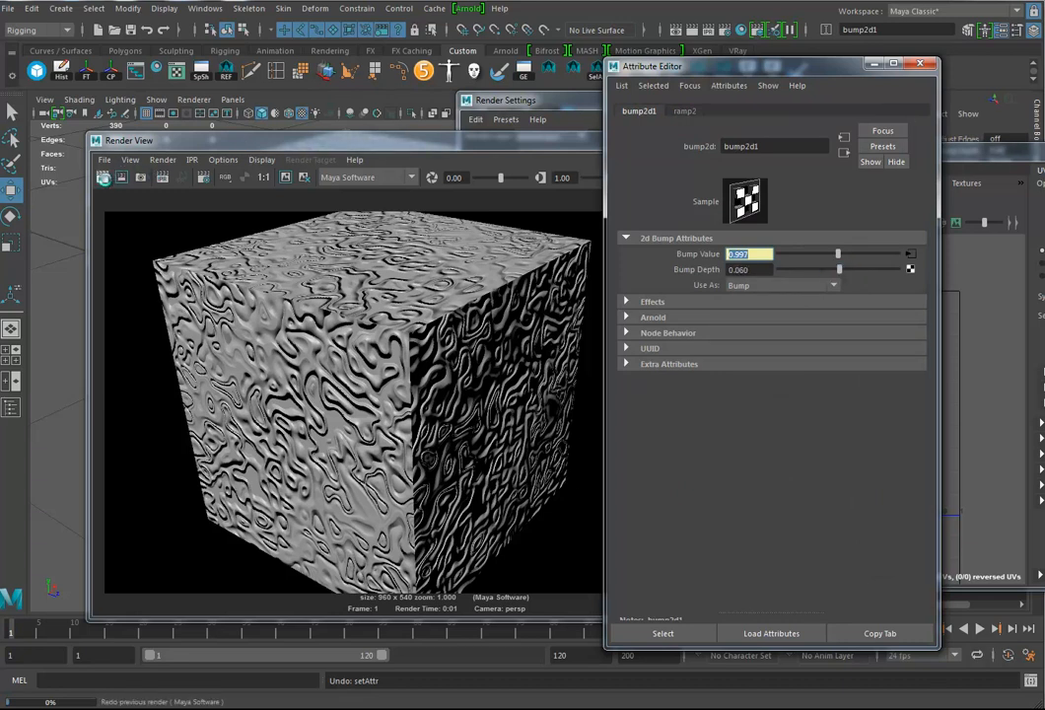
click(103, 177)
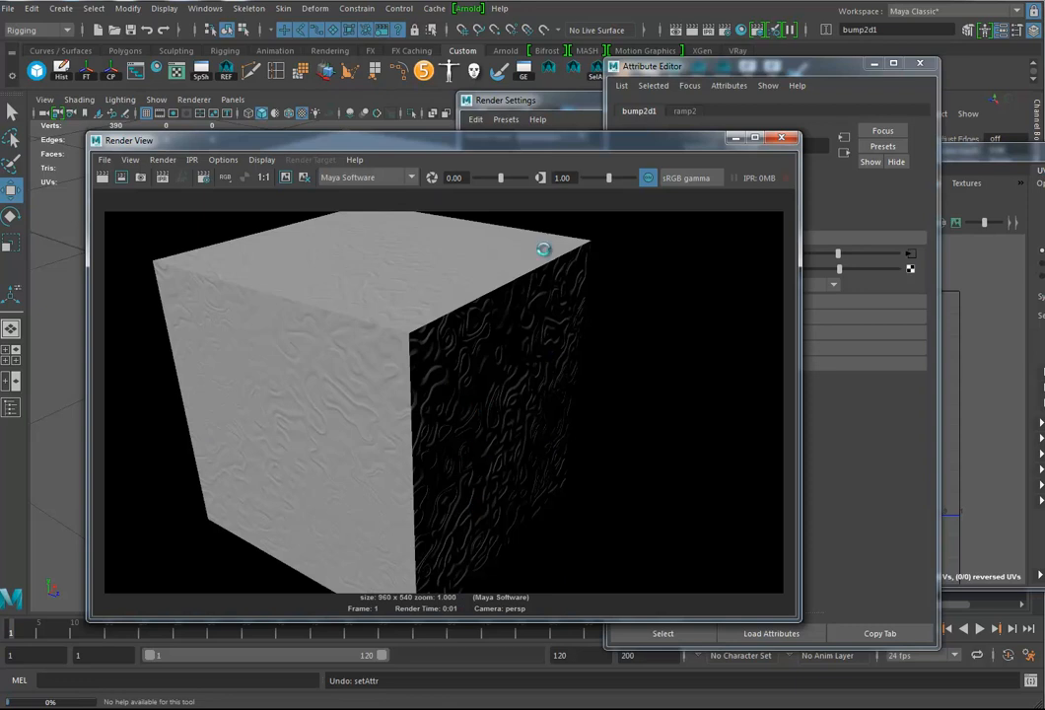
Lower ramp2's Noise Freq to about 0.156, set its Interpolation to Smooth, and re-render the cube
click(694, 111)
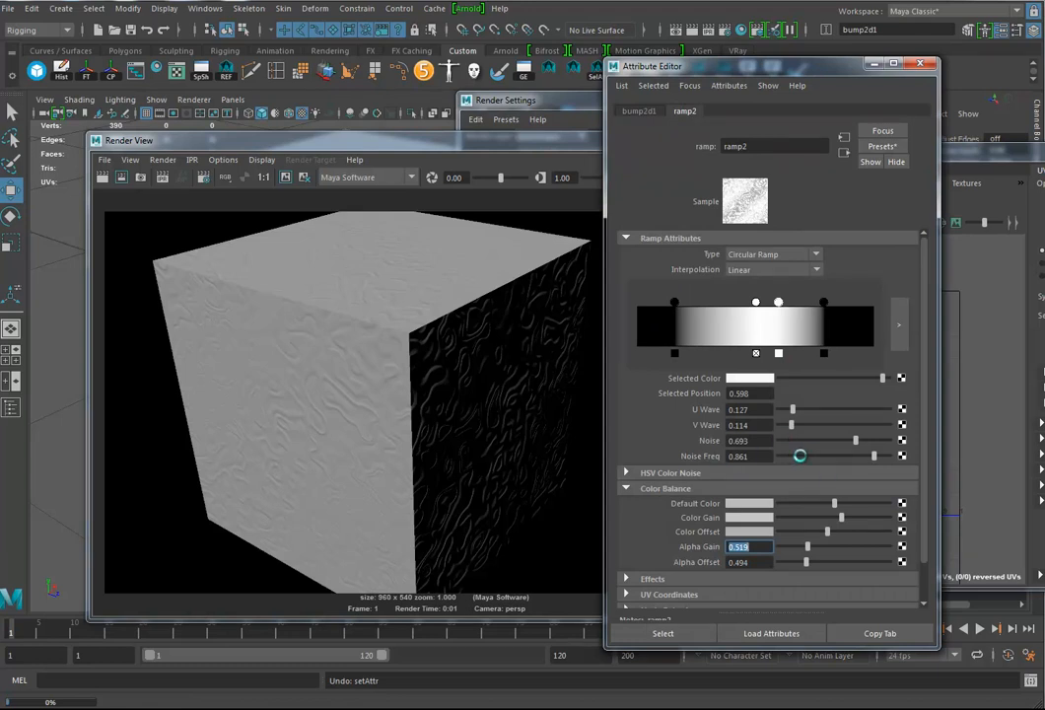
drag(832, 457, 797, 456)
click(815, 270)
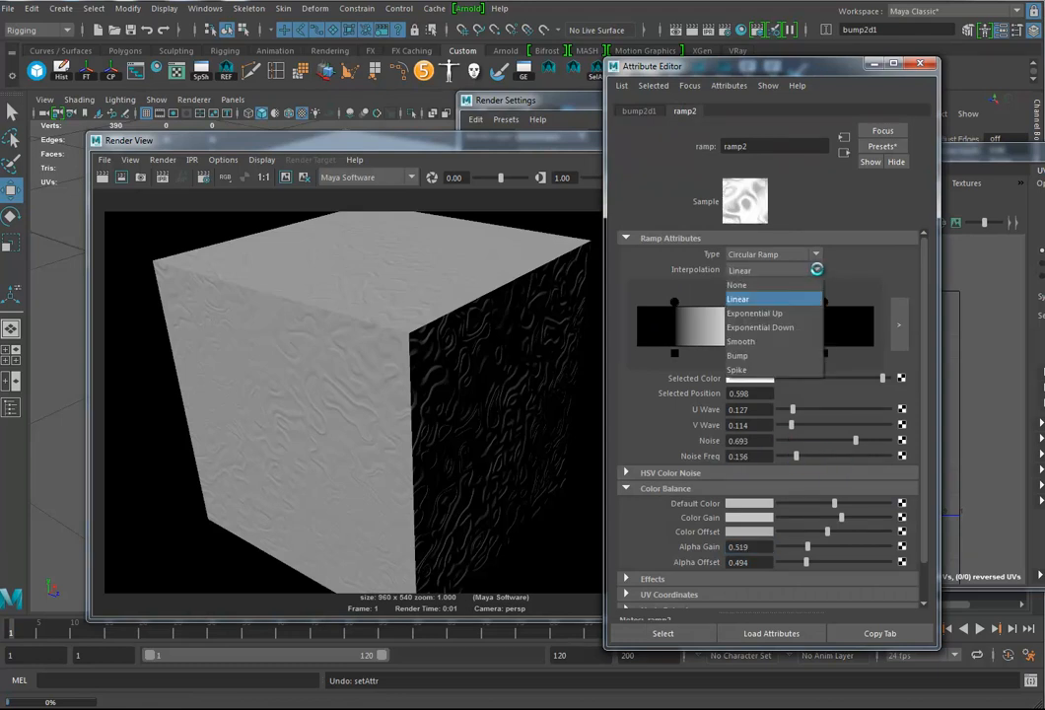
click(749, 342)
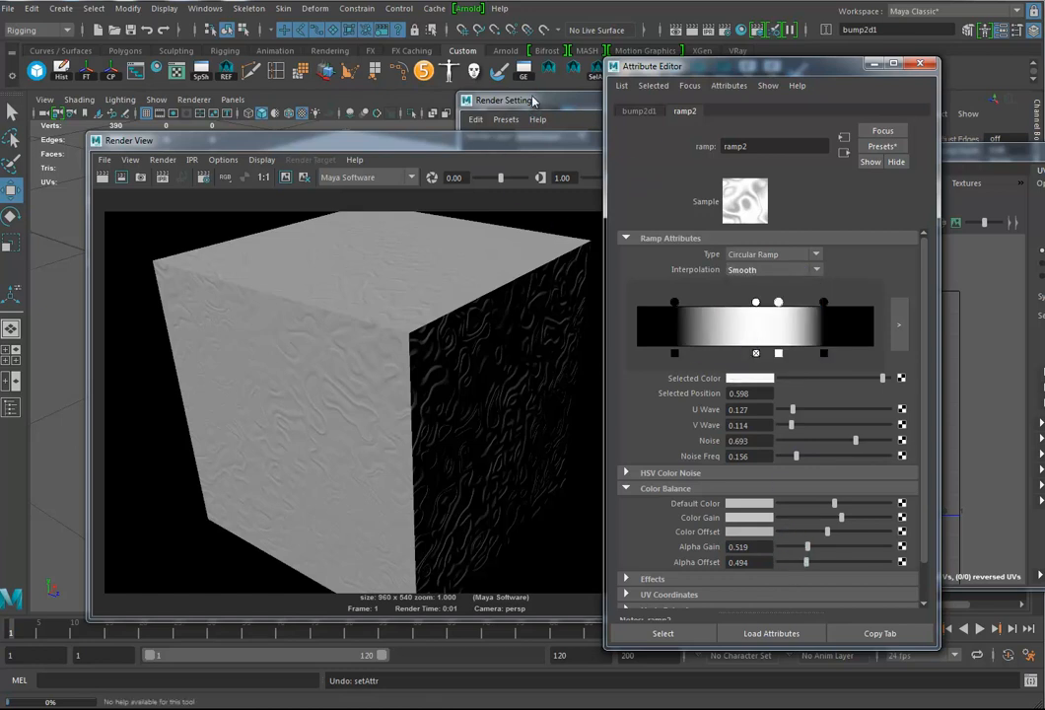
click(449, 144)
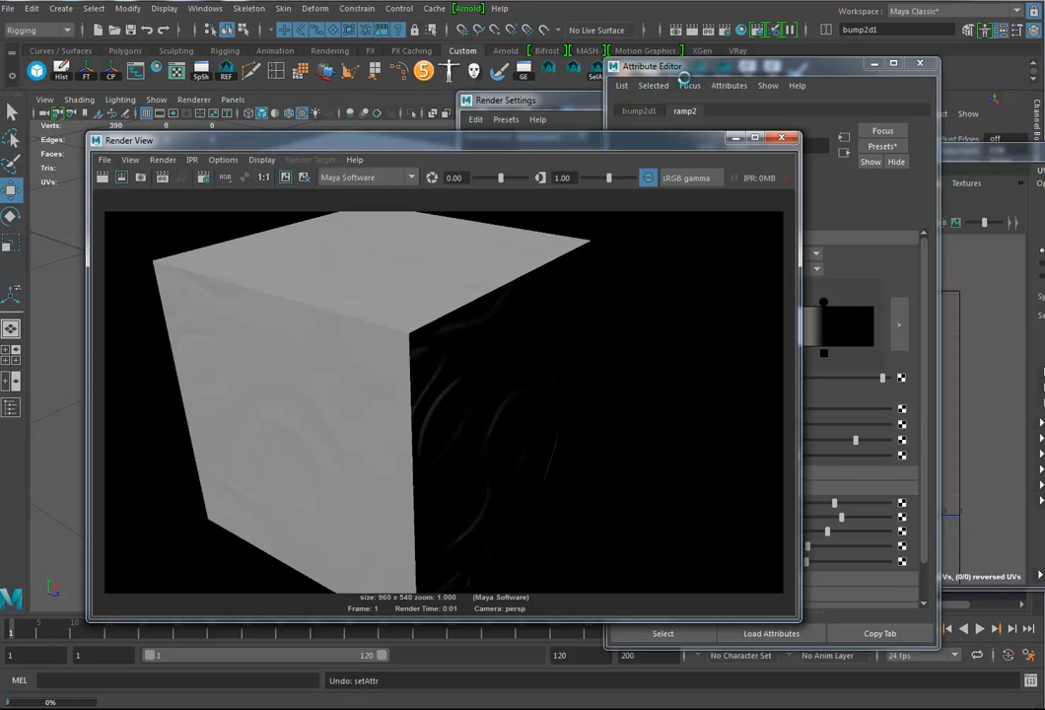
Test Bump Depth values of 0.010 and 0.030 on bump2d1, re-rendering the cube for each, and close the render window
click(635, 115)
click(758, 273)
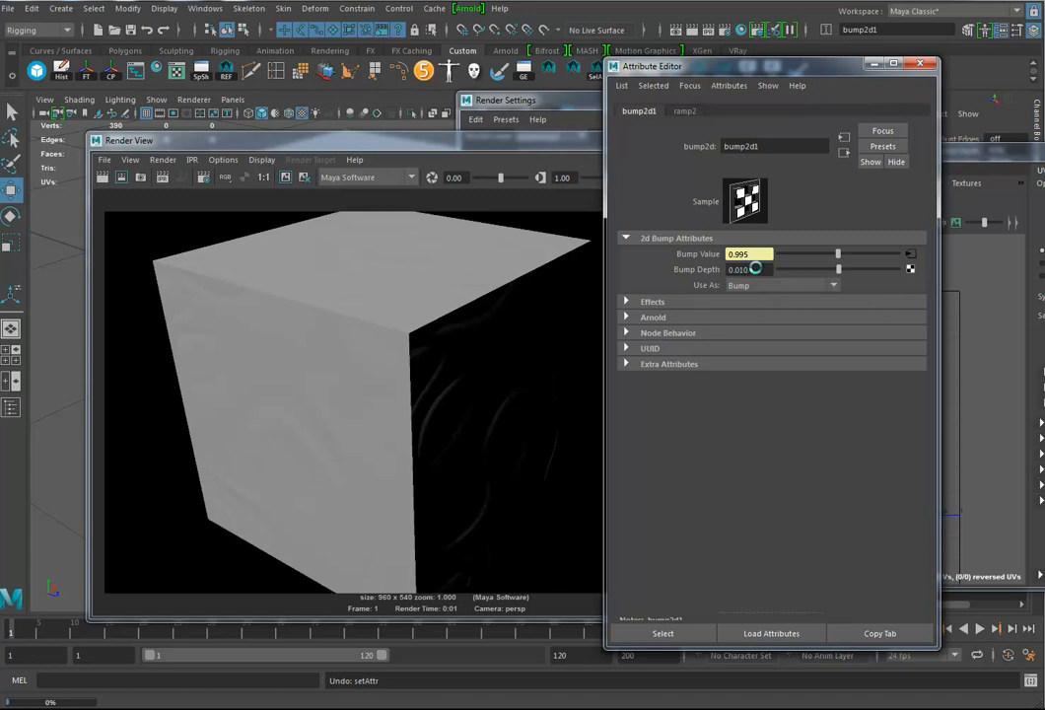
click(412, 143)
click(104, 178)
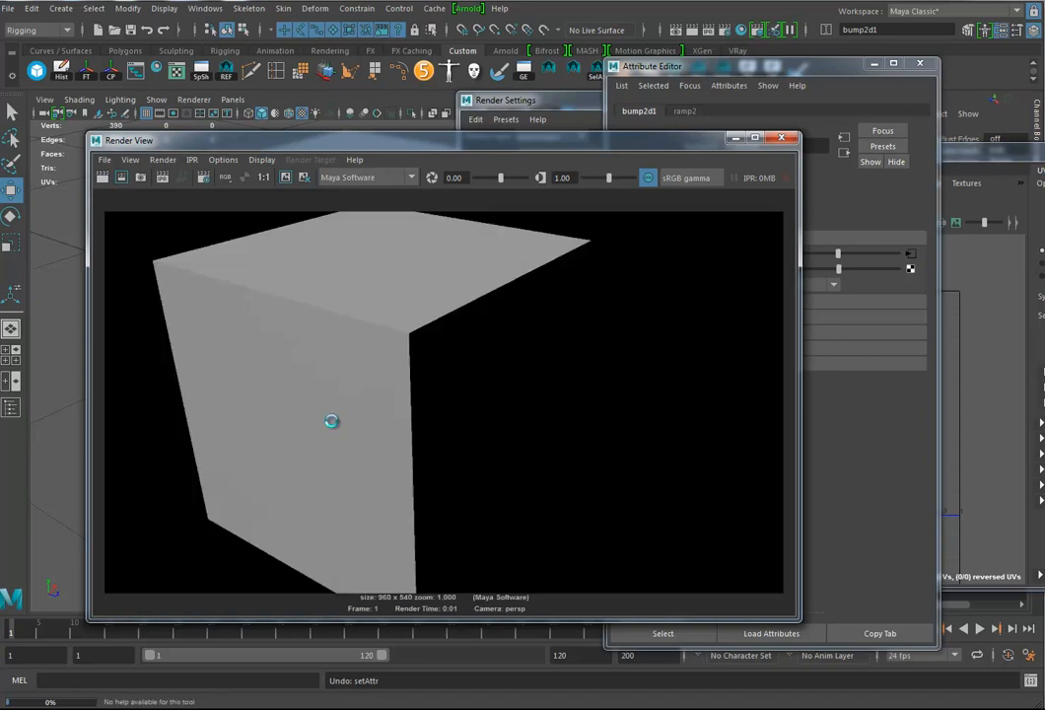
click(728, 68)
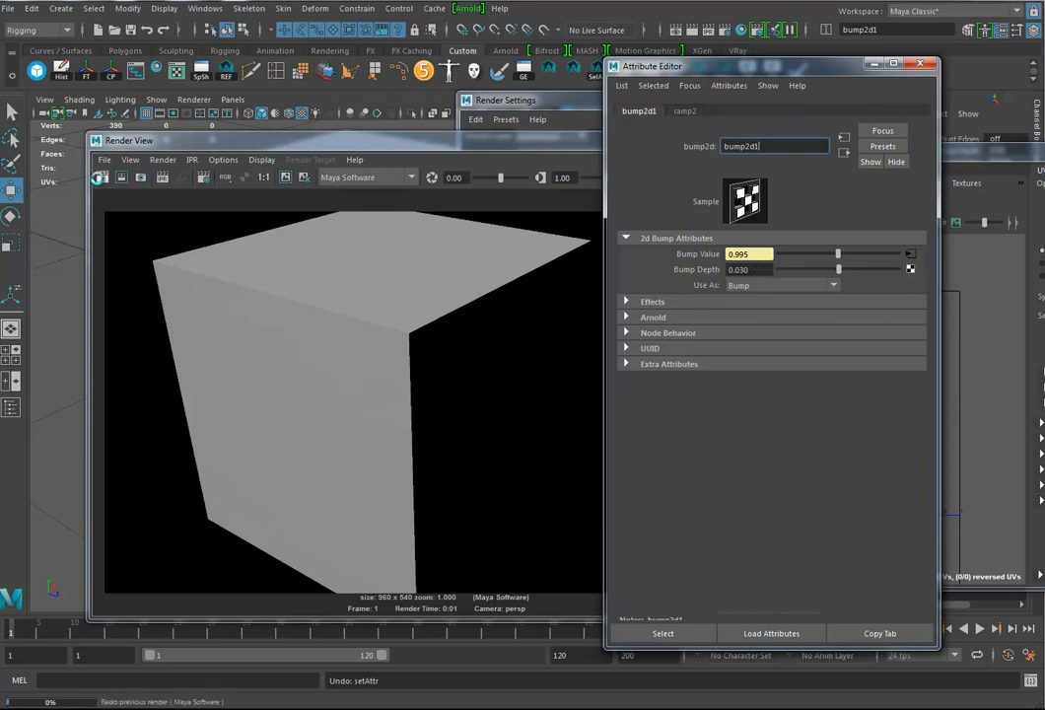
click(103, 178)
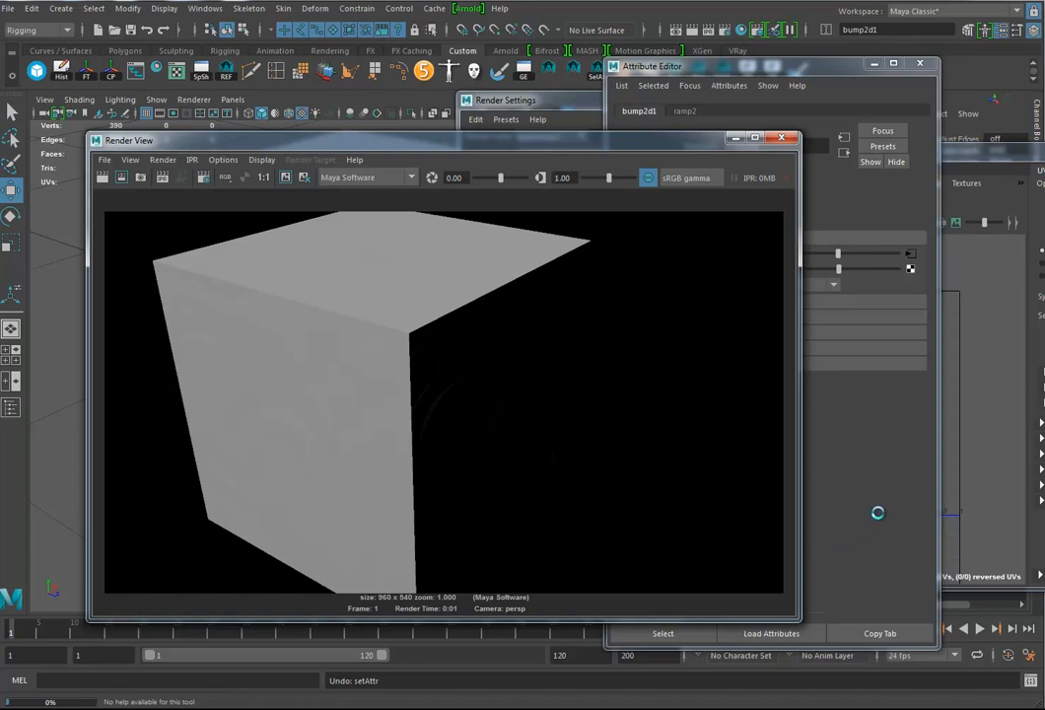
click(784, 139)
Select the cube and break the ramp2 bump connection on its blinn2 material
click(339, 293)
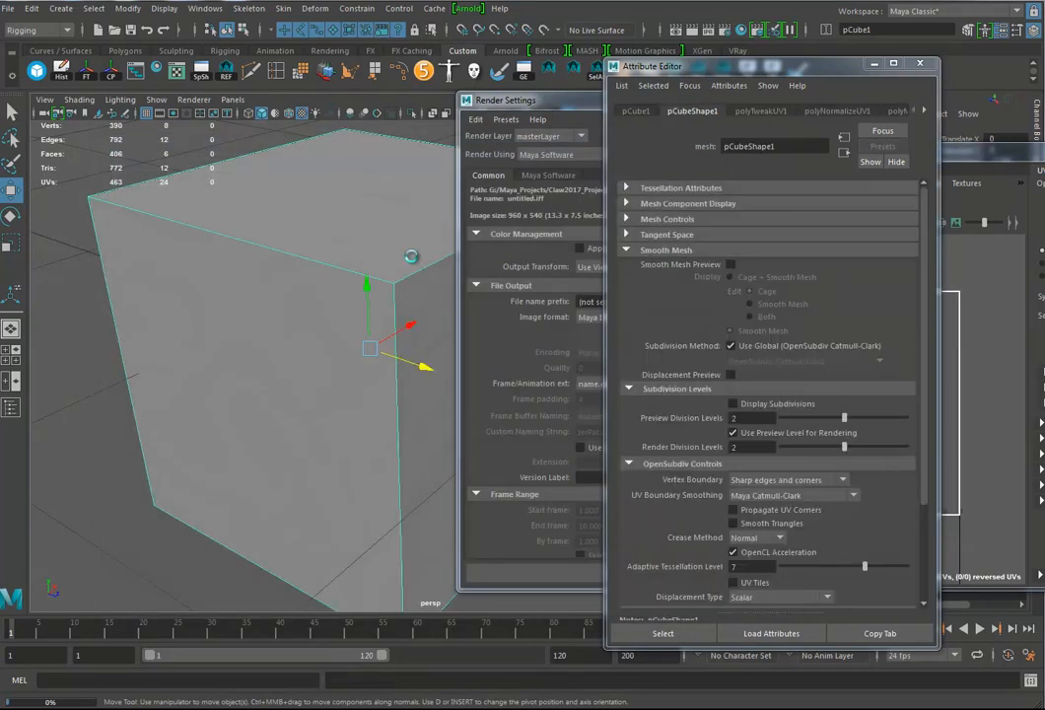
click(921, 110)
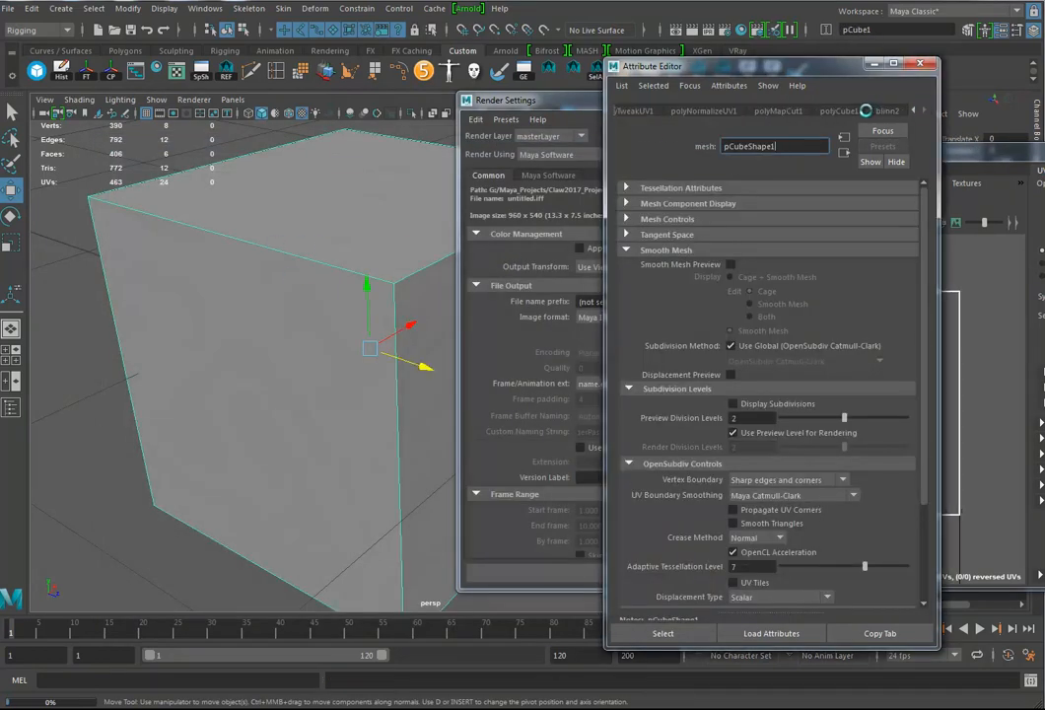
click(884, 110)
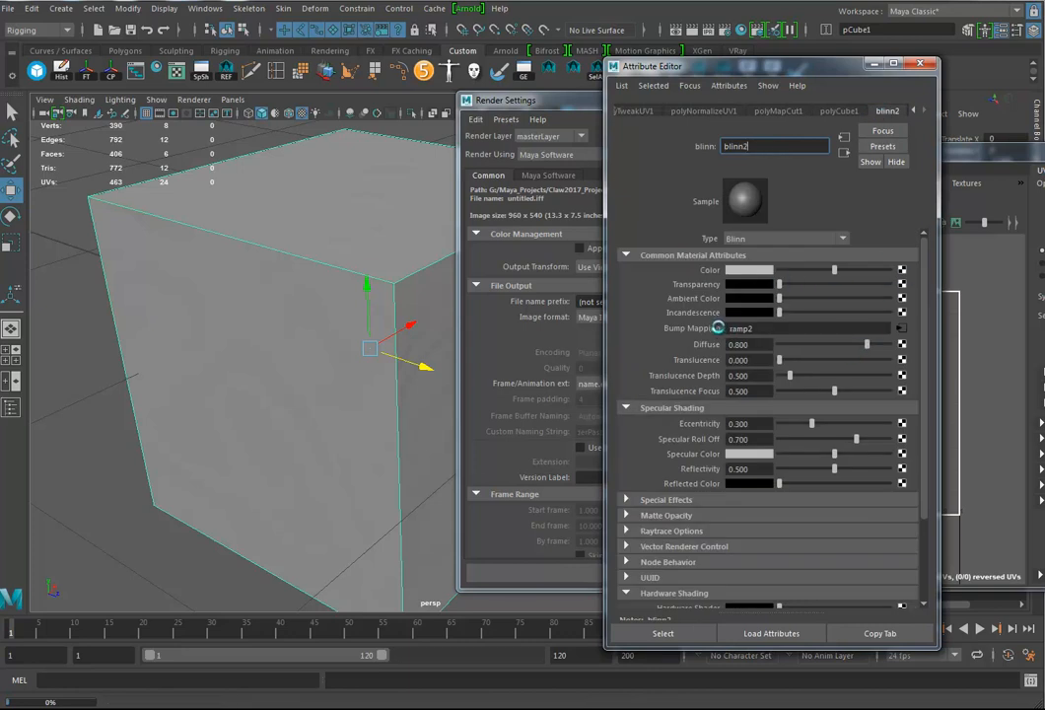
right_click(691, 327)
click(743, 363)
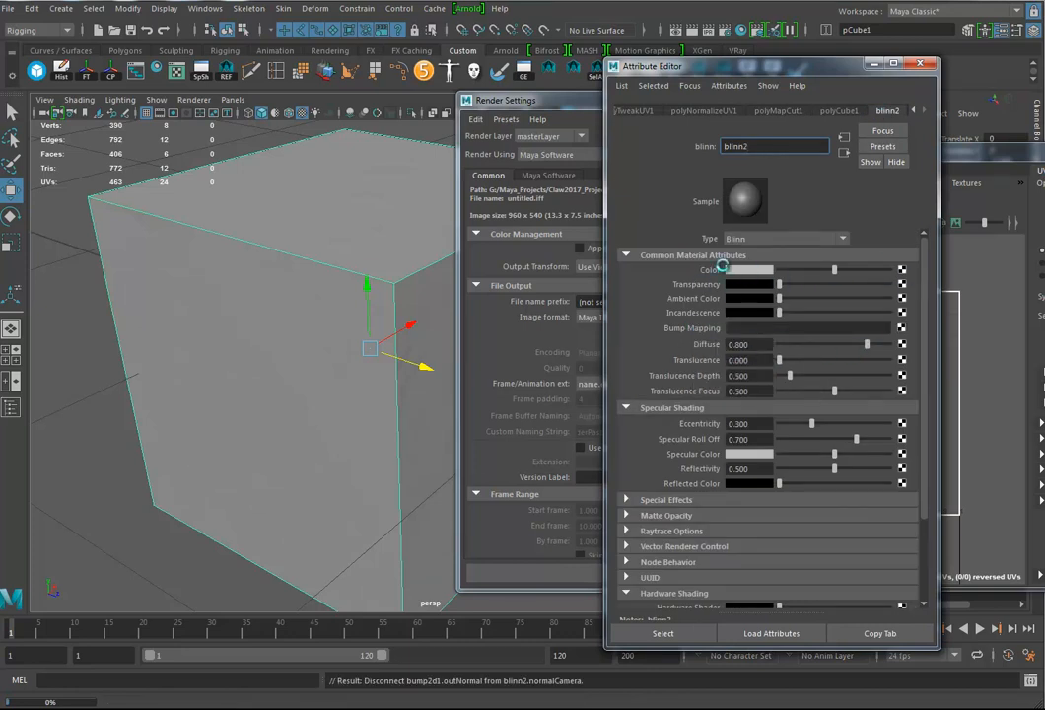
Map a new Ramp texture to the Color of blinn2 and try to change its type to Tartan Ramp
click(901, 269)
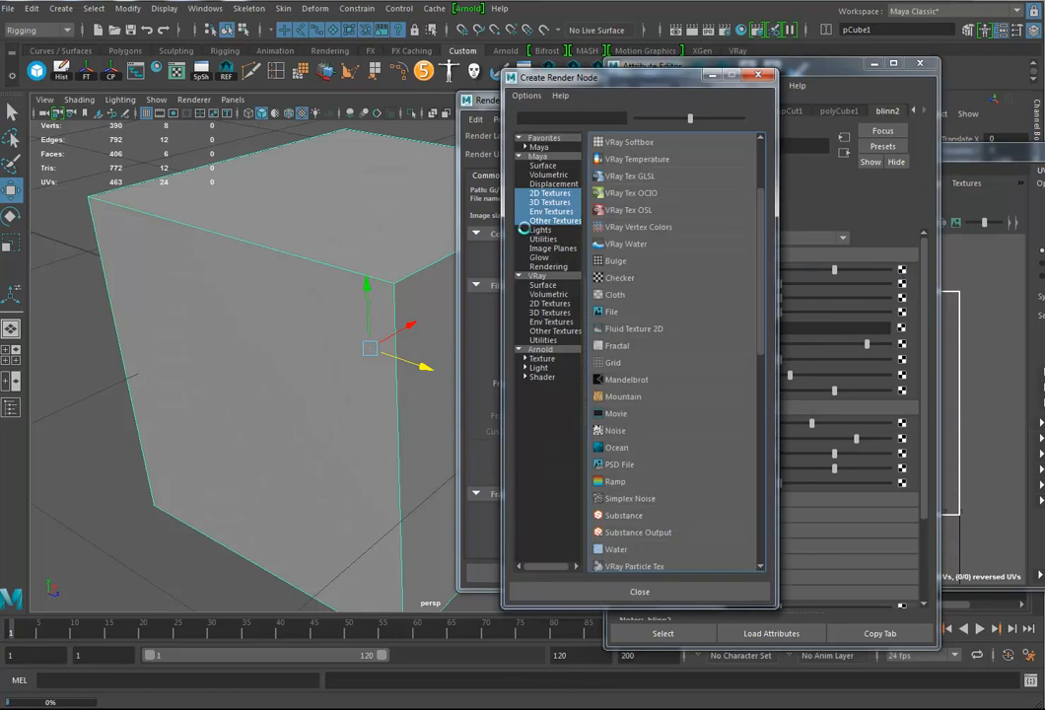
click(616, 482)
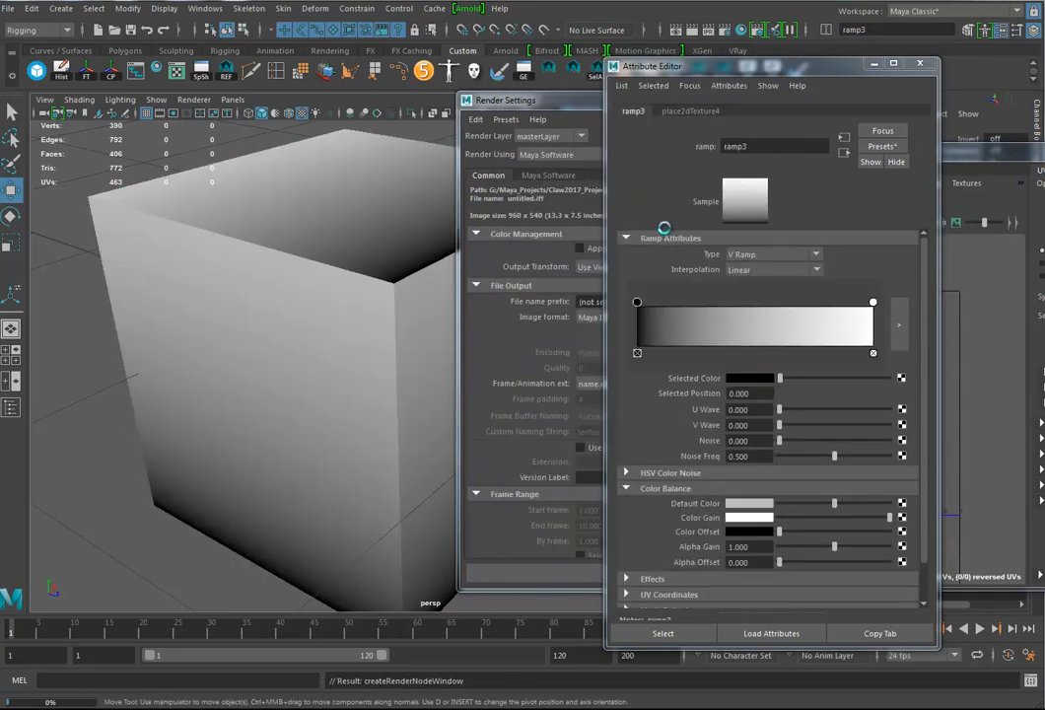
click(813, 253)
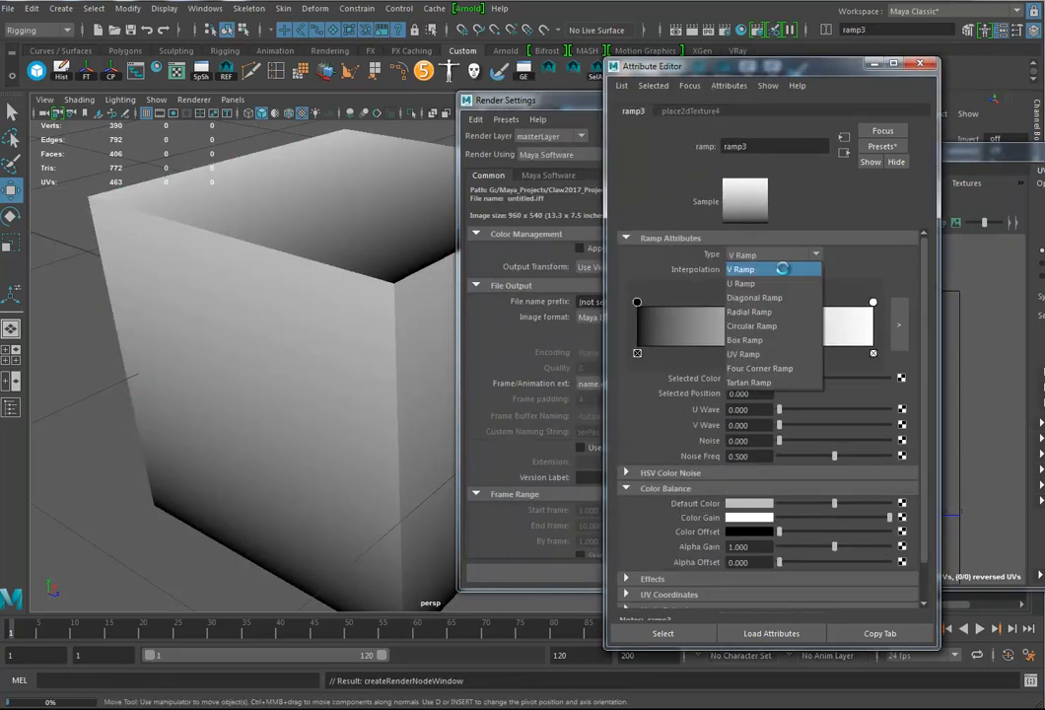
click(750, 387)
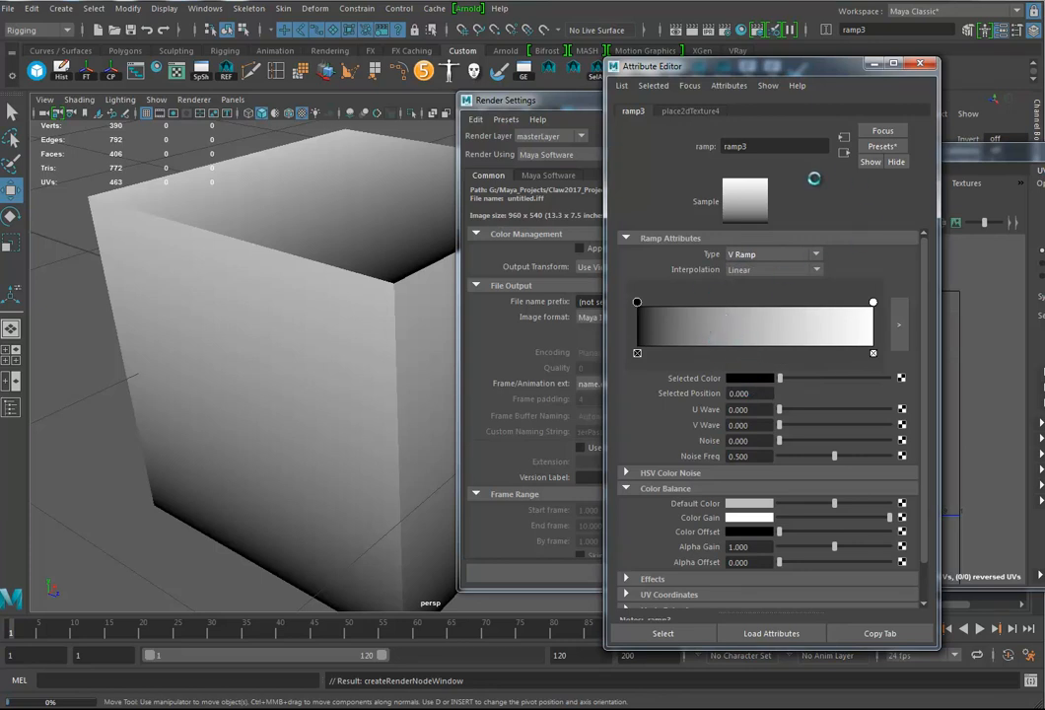
Replace the new ramp's colors with the Rainbow preset and set its type to Tartan Ramp
click(890, 146)
mouse_move(925, 201)
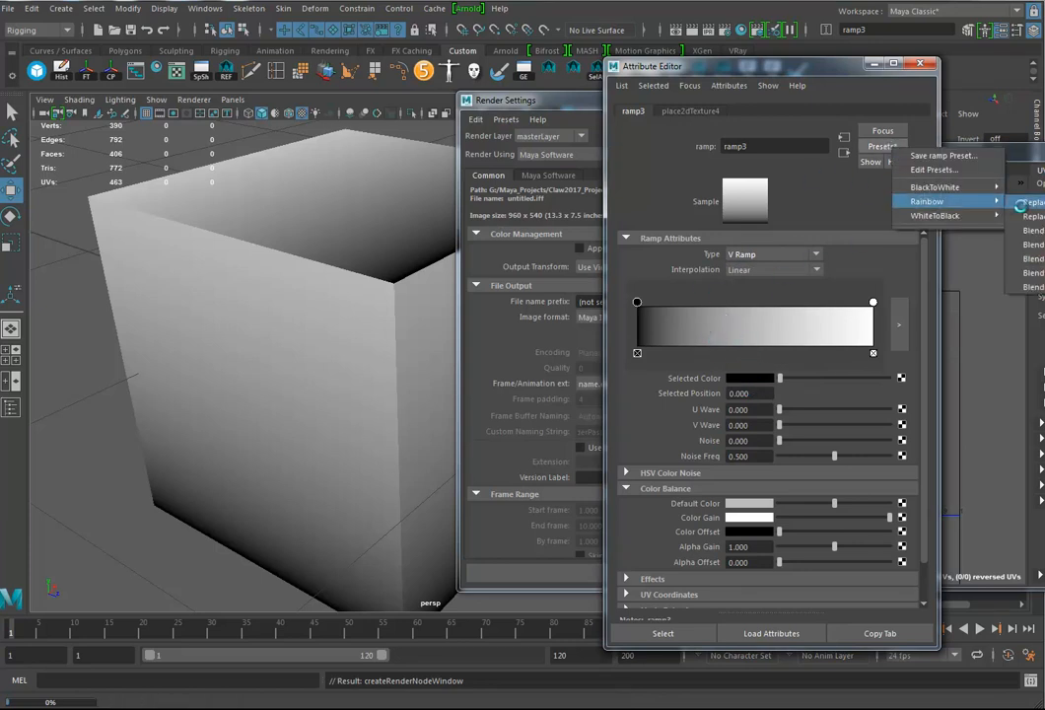
click(1033, 202)
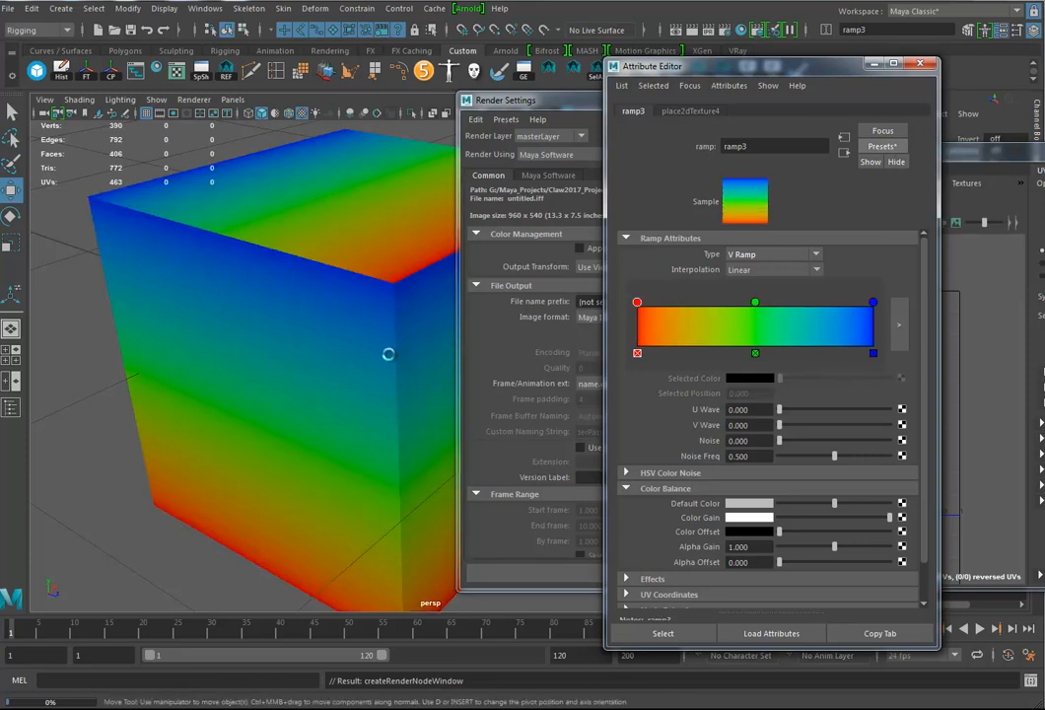
click(807, 254)
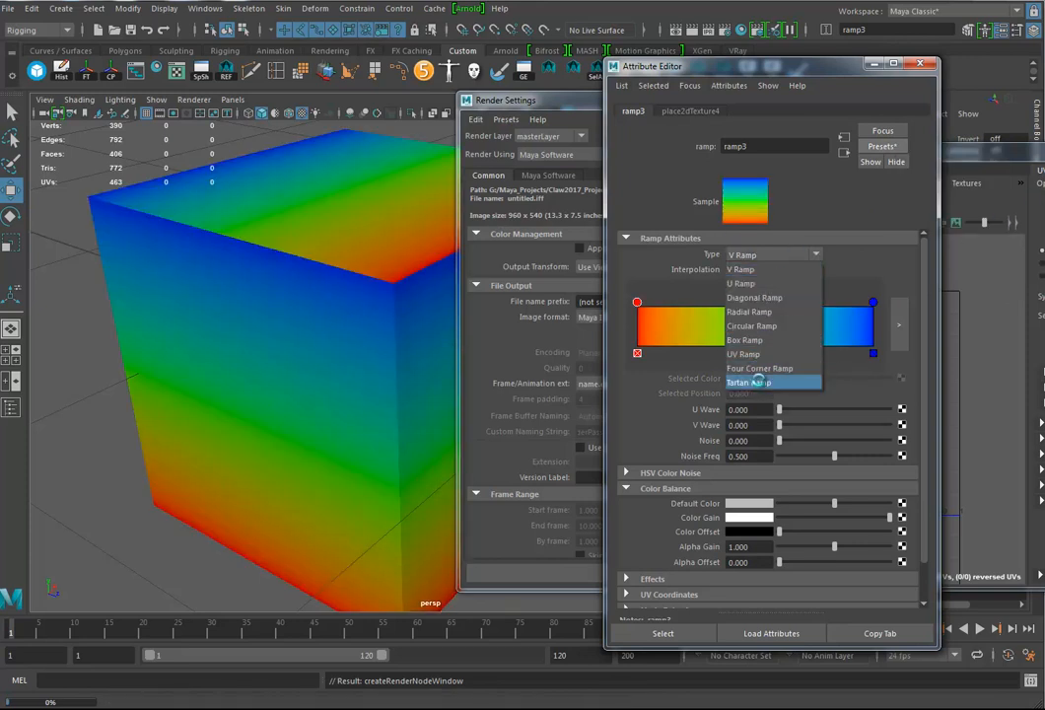
click(749, 383)
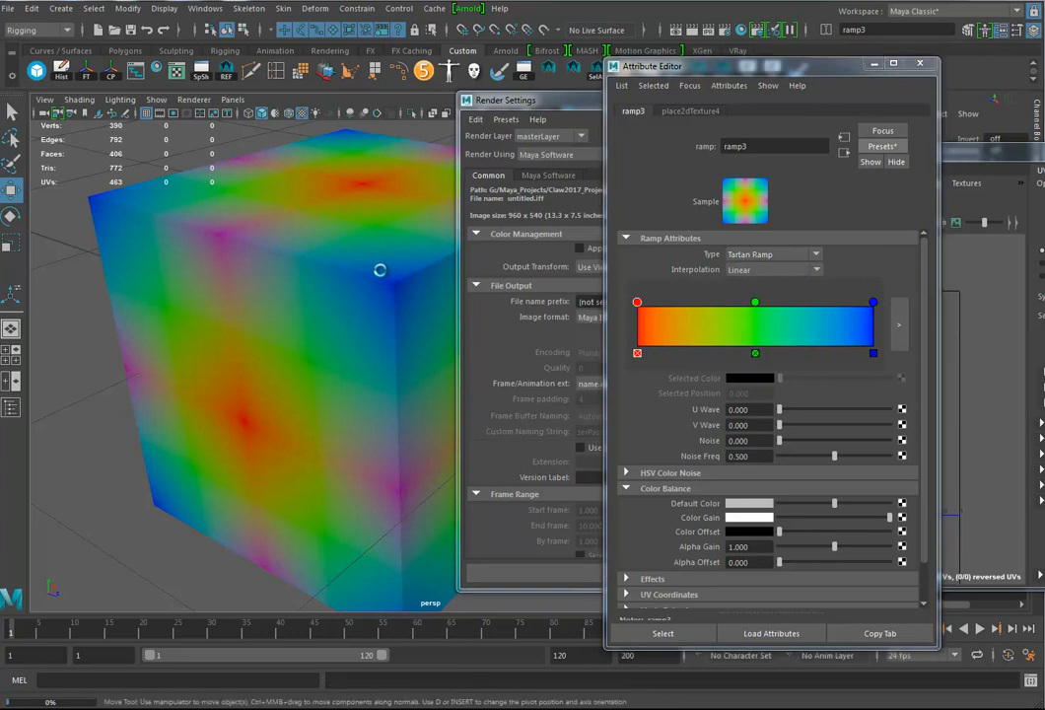
Select the cube and lay out its overlapping UV shells in the UV Editor with Layout
click(374, 203)
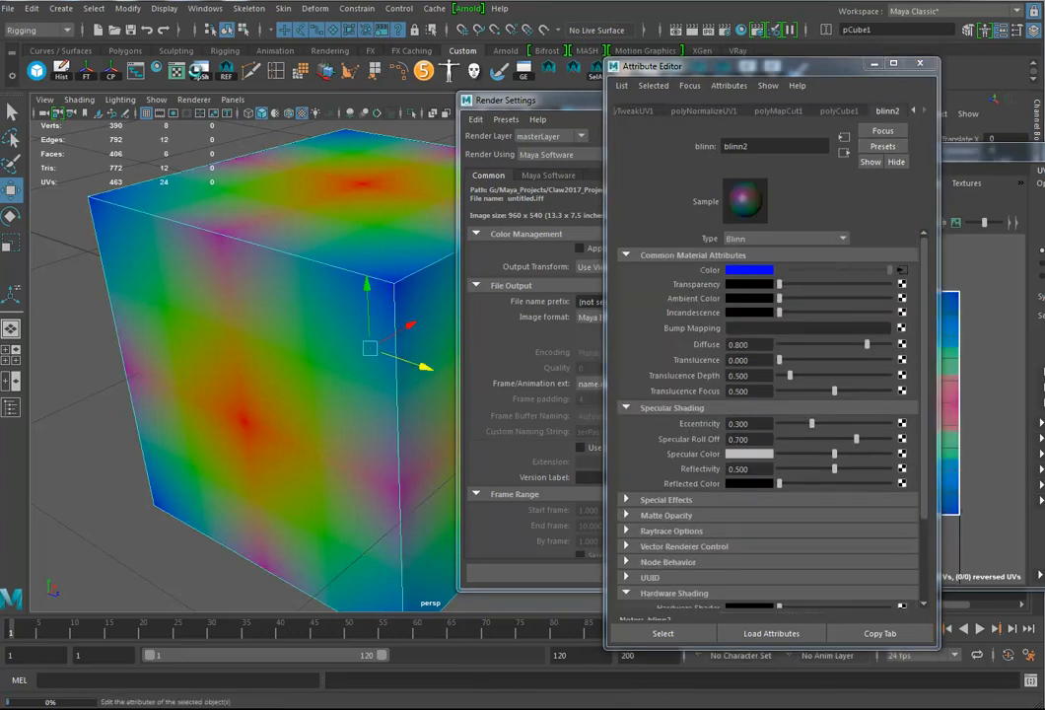
click(177, 71)
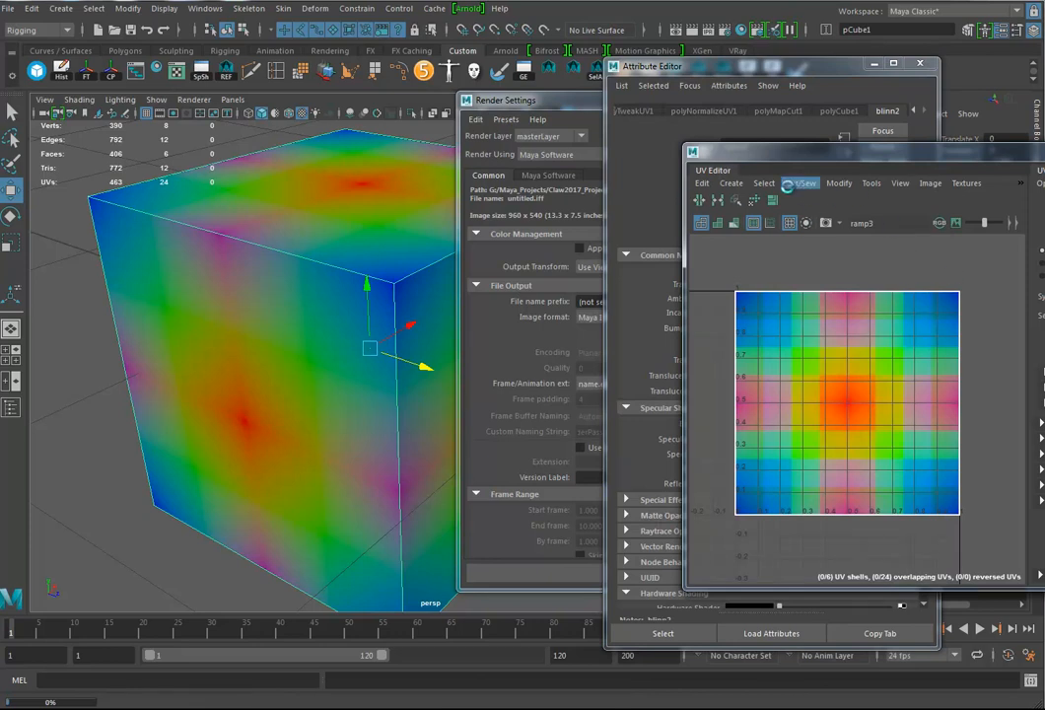
click(839, 183)
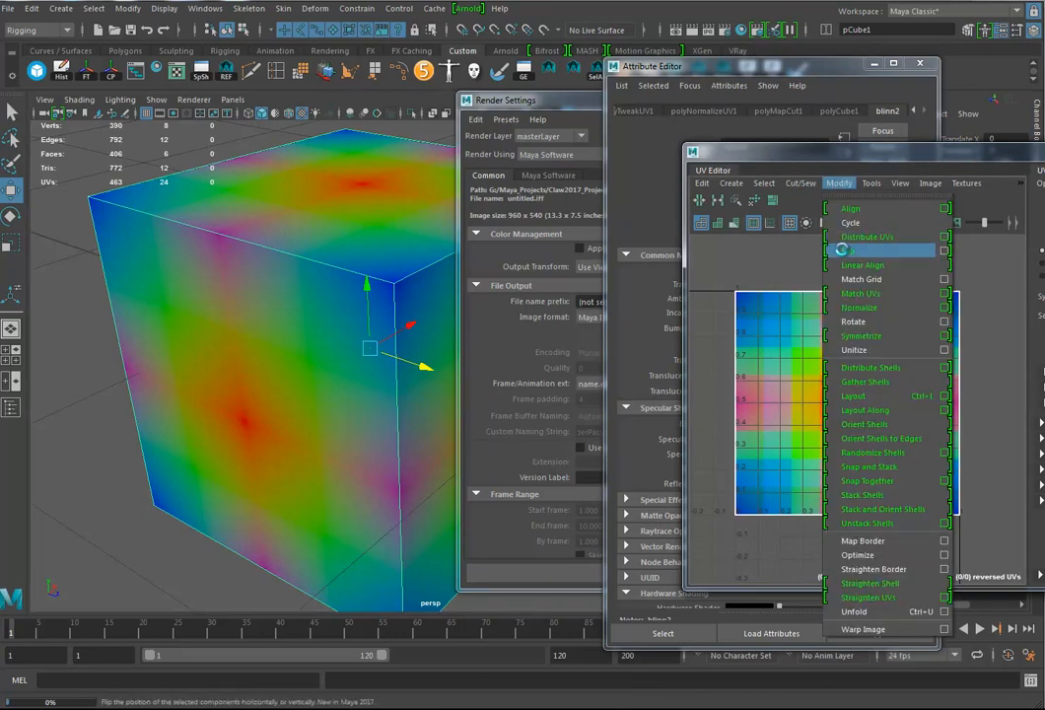
click(866, 396)
right_drag(321, 260, 369, 237)
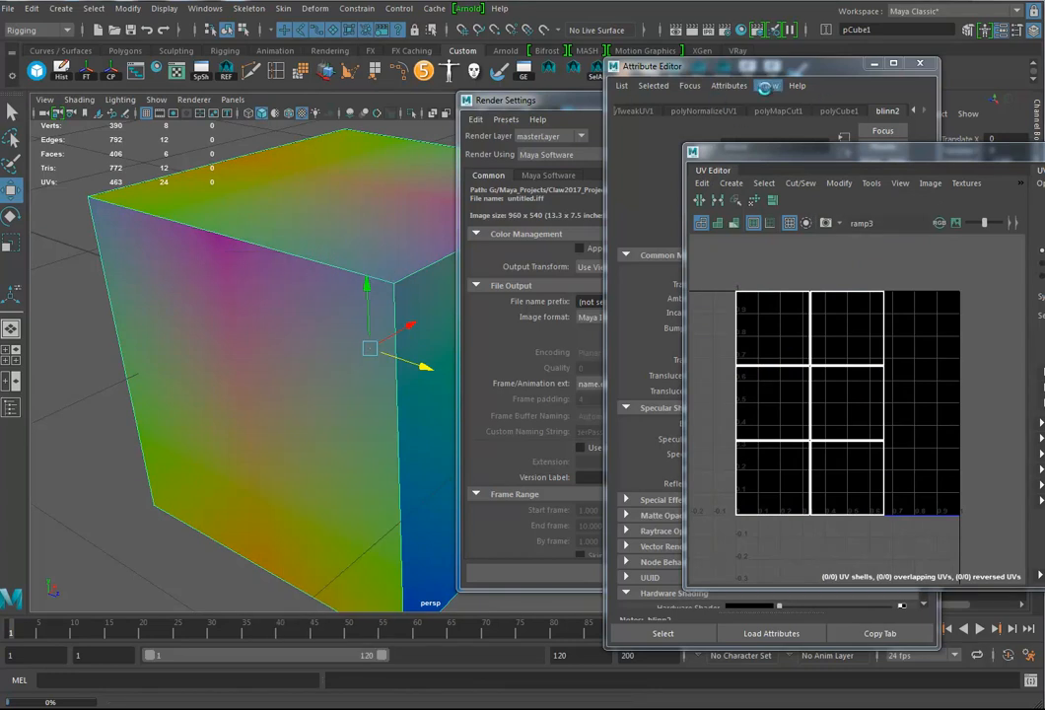
Set Repeat UV to 10 by 10 on the place2dTexture node of the ramp mapped to blinn2's Color
click(886, 111)
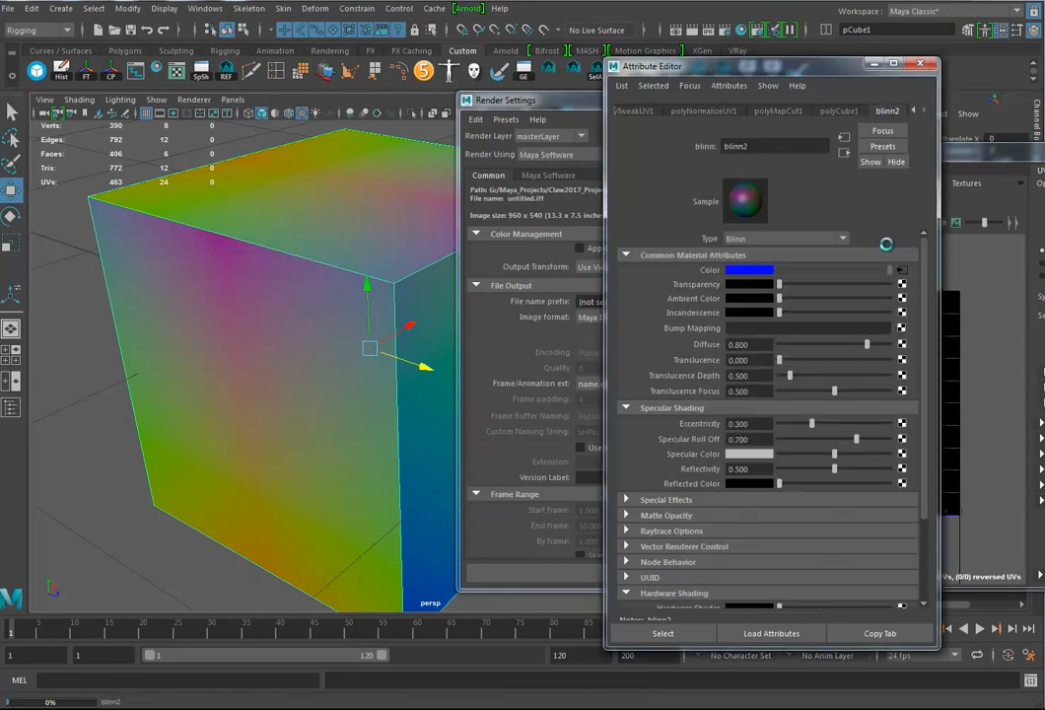
click(902, 269)
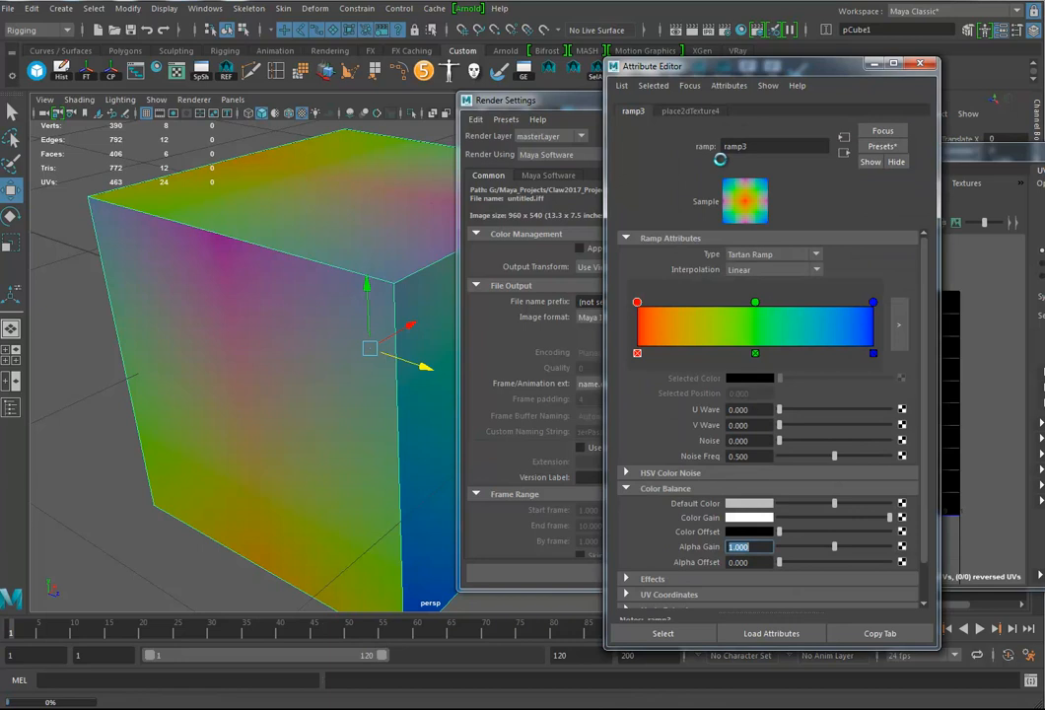
click(690, 112)
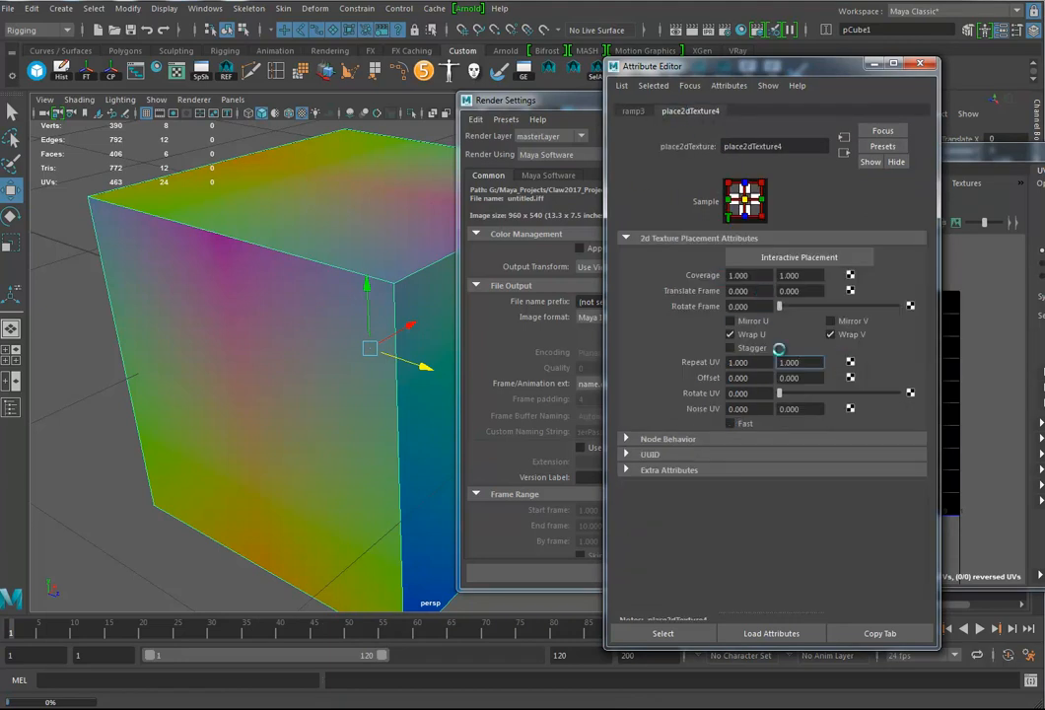
drag(764, 364, 637, 359)
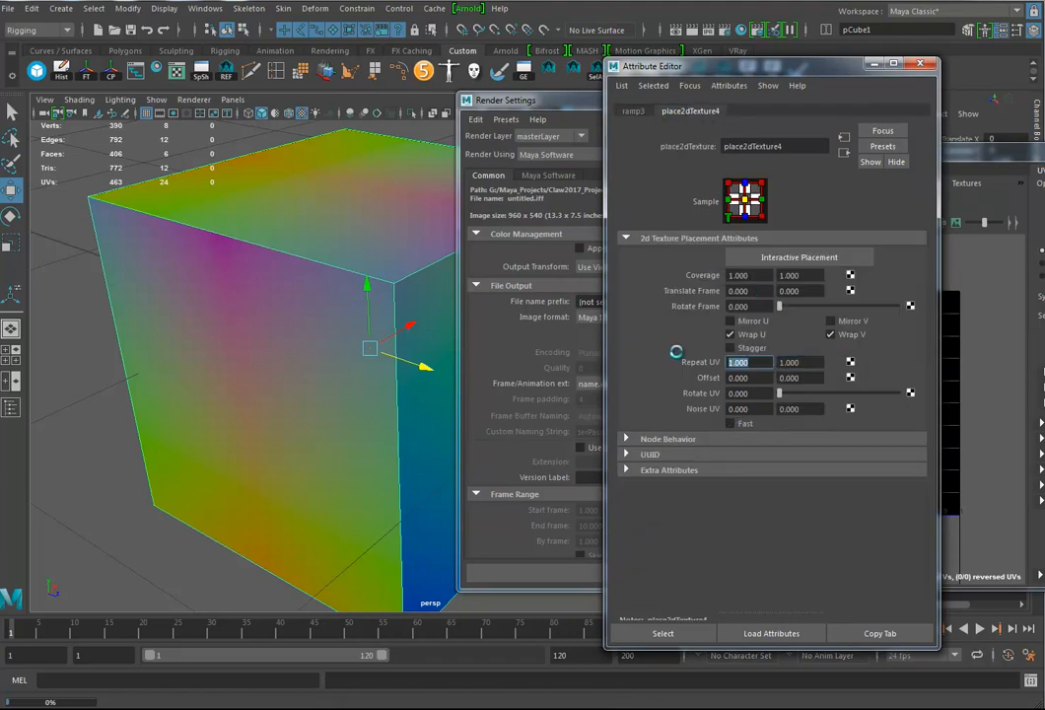
text(10)
key(Tab)
text(10)
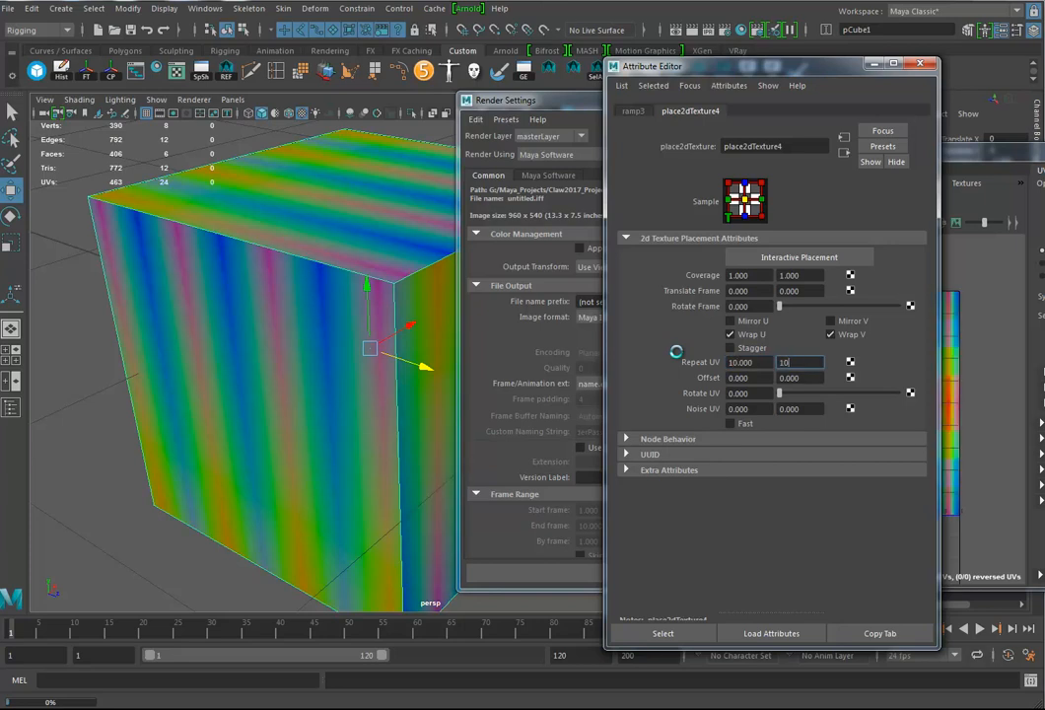
key(Return)
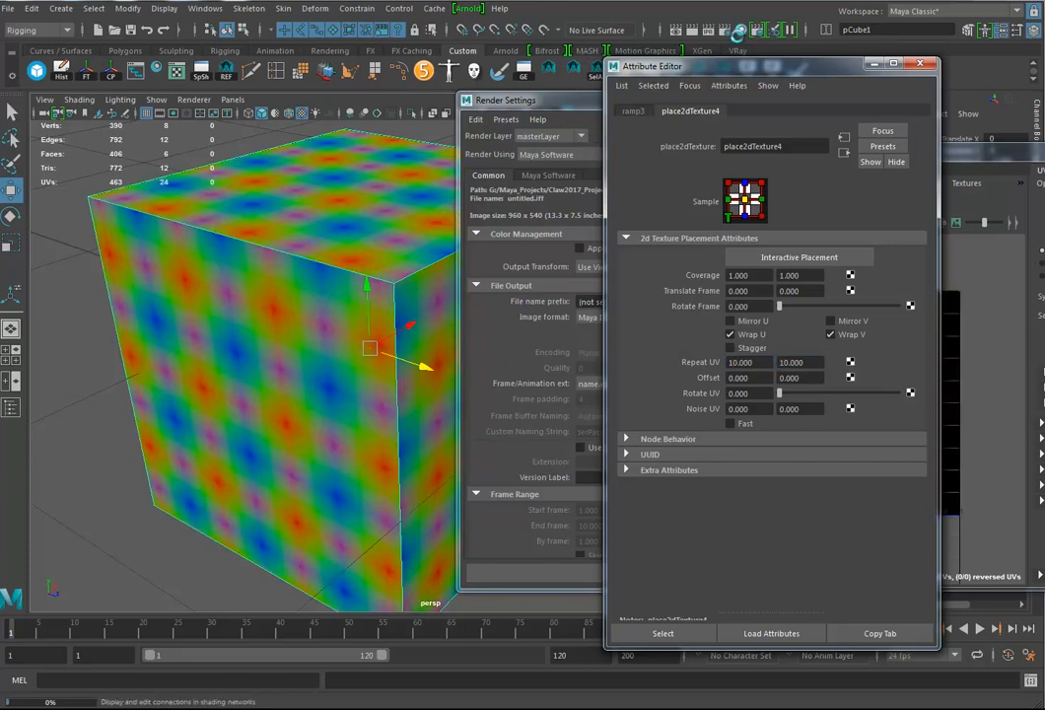
Open the Convert to File Texture (Maya Software) options for blinn2 from the Hypershade
click(776, 30)
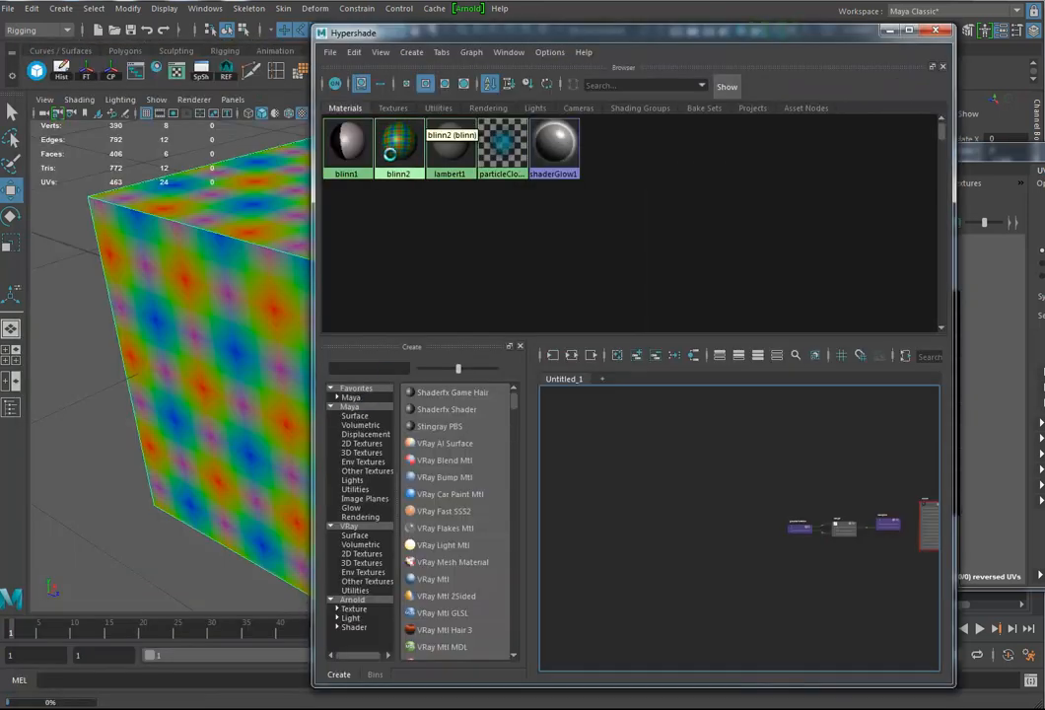
click(398, 148)
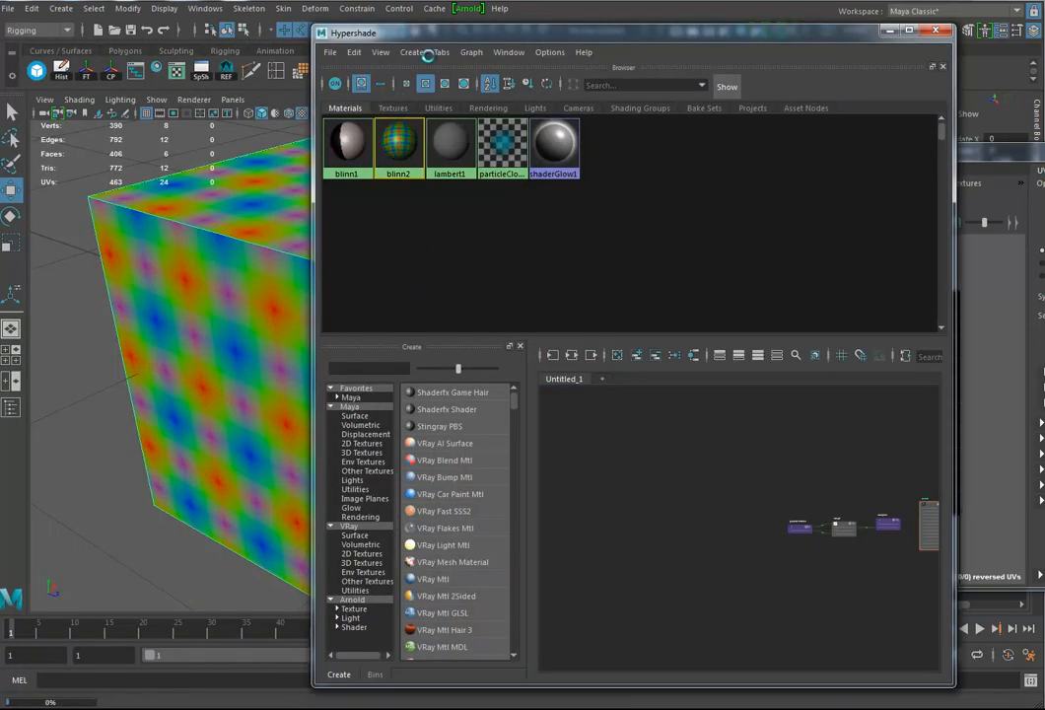
click(356, 53)
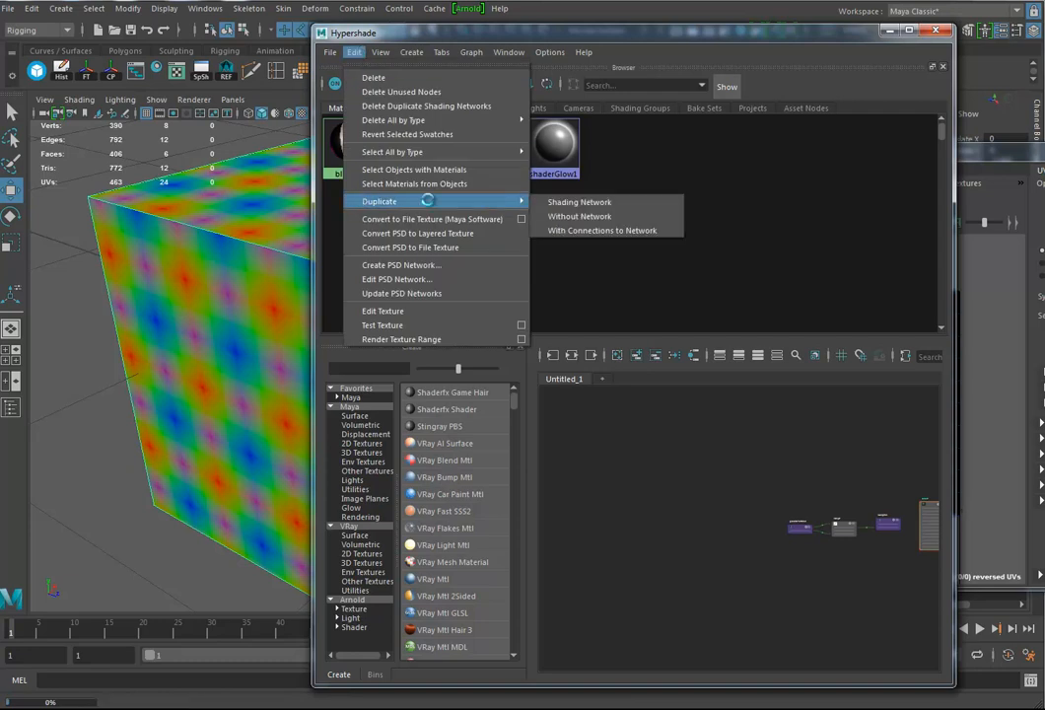
click(521, 219)
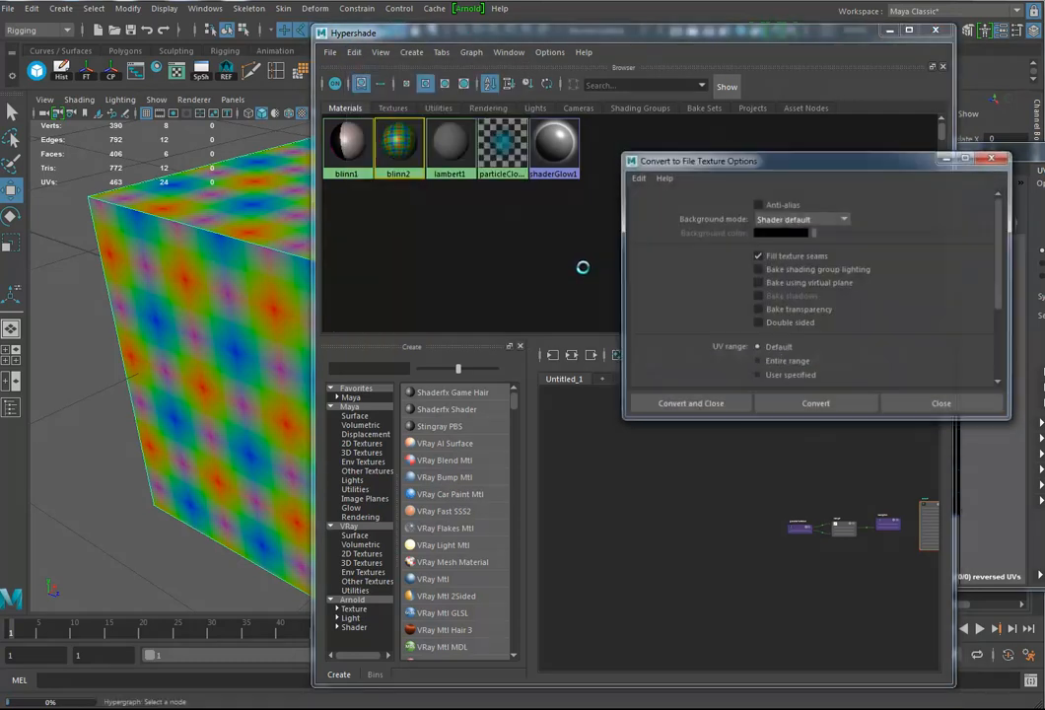
Convert blinn2 to a file texture with X and Y resolution 2048 in Targa (tga) format
drag(717, 152, 509, 136)
scroll(686, 284, down, 3)
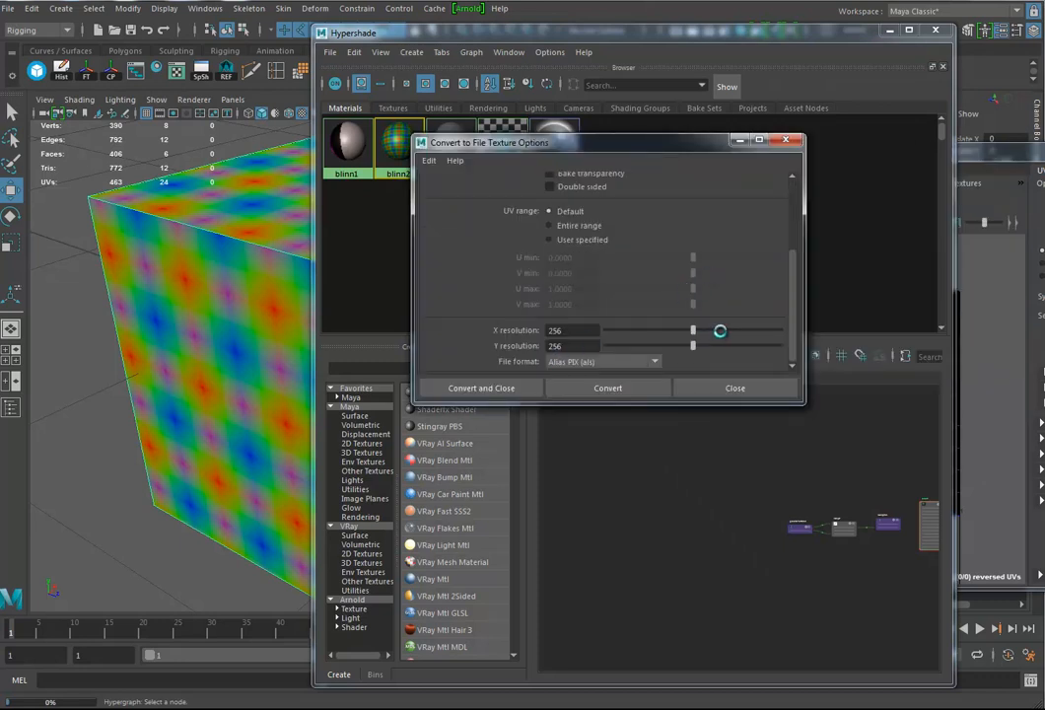
drag(693, 345, 780, 345)
drag(574, 331, 483, 334)
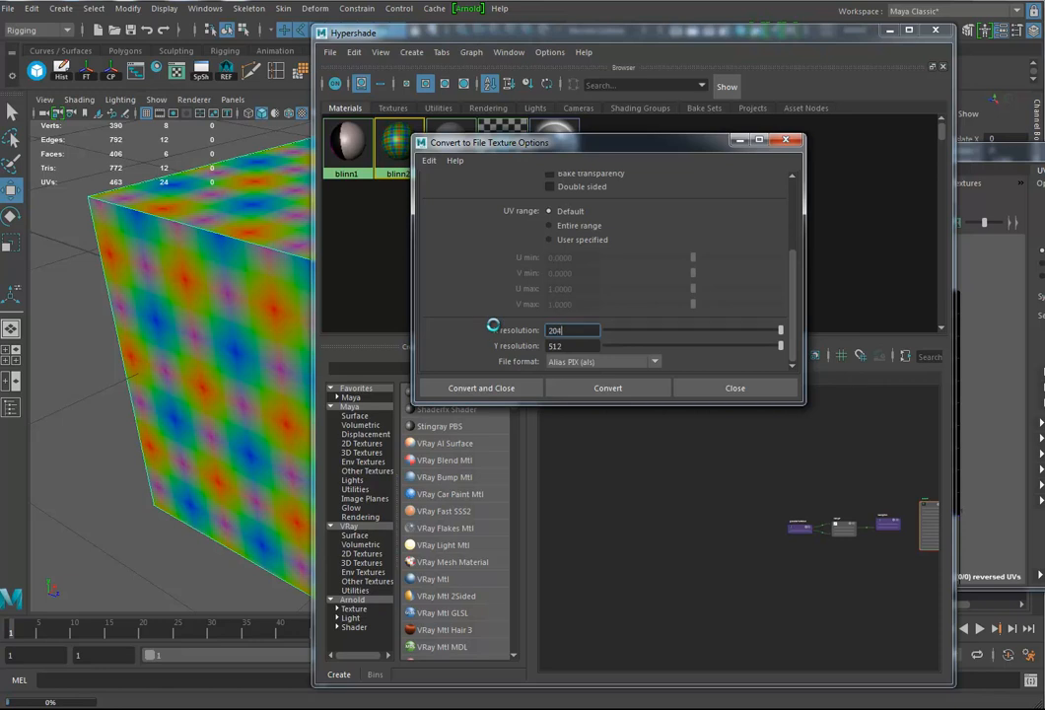
key(Tab)
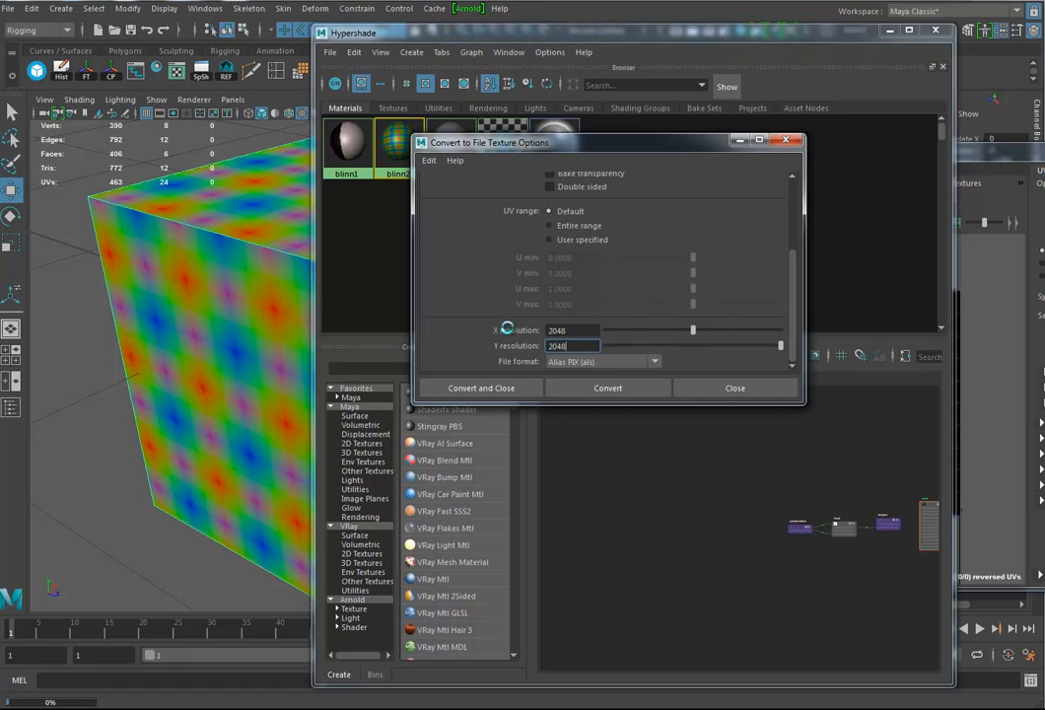
click(652, 362)
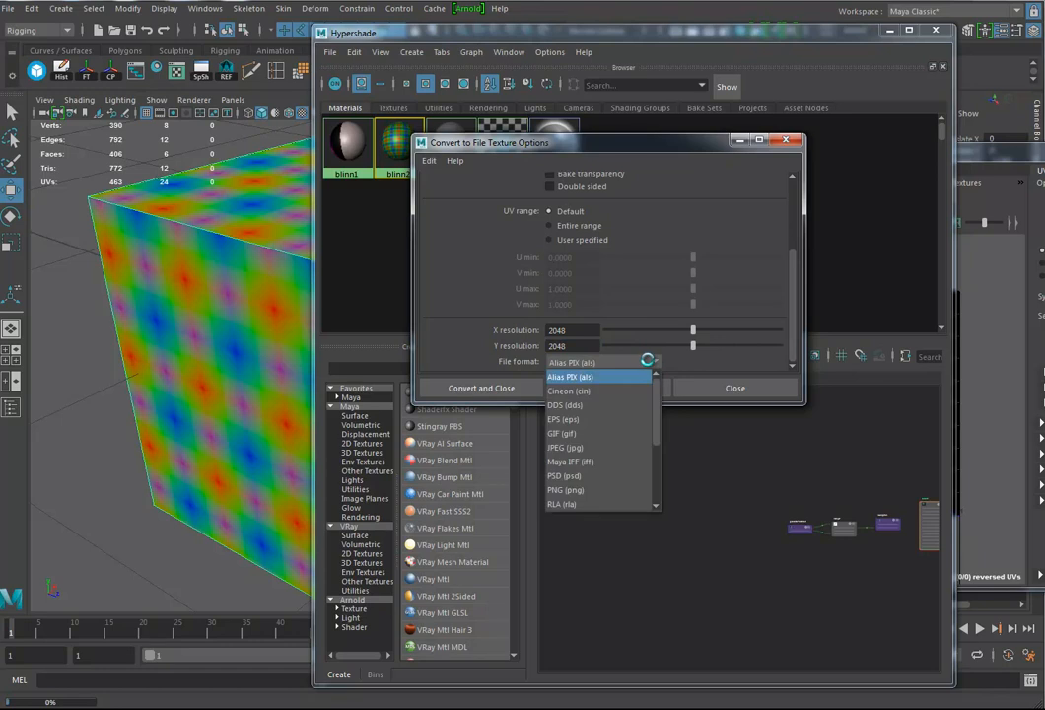
scroll(612, 426, down, 3)
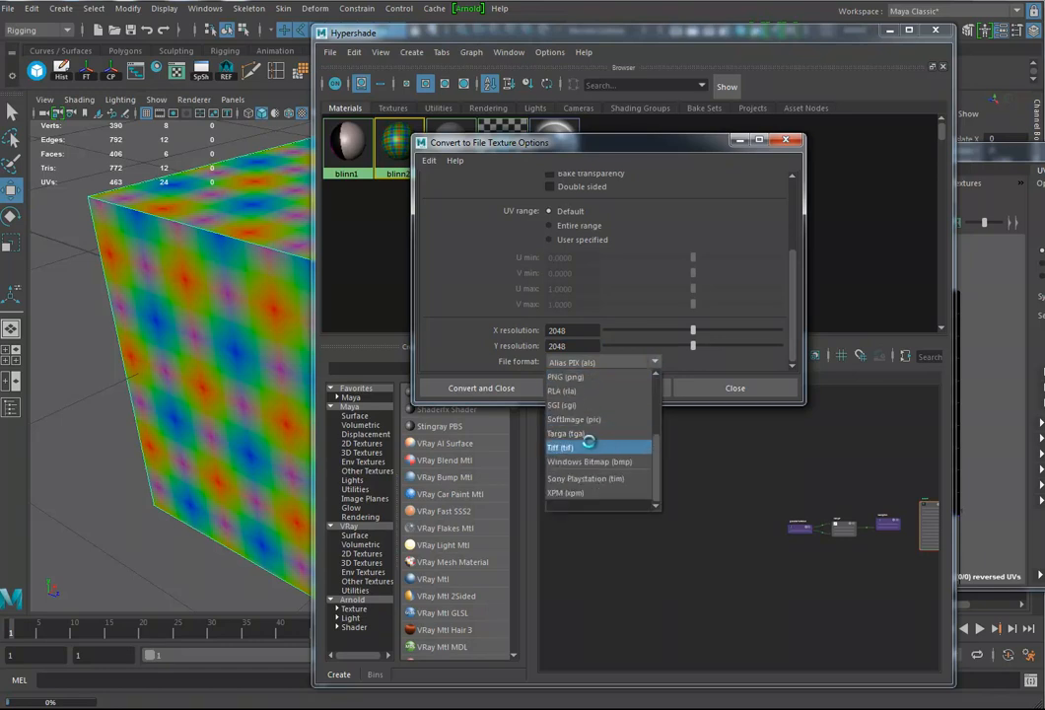
click(609, 430)
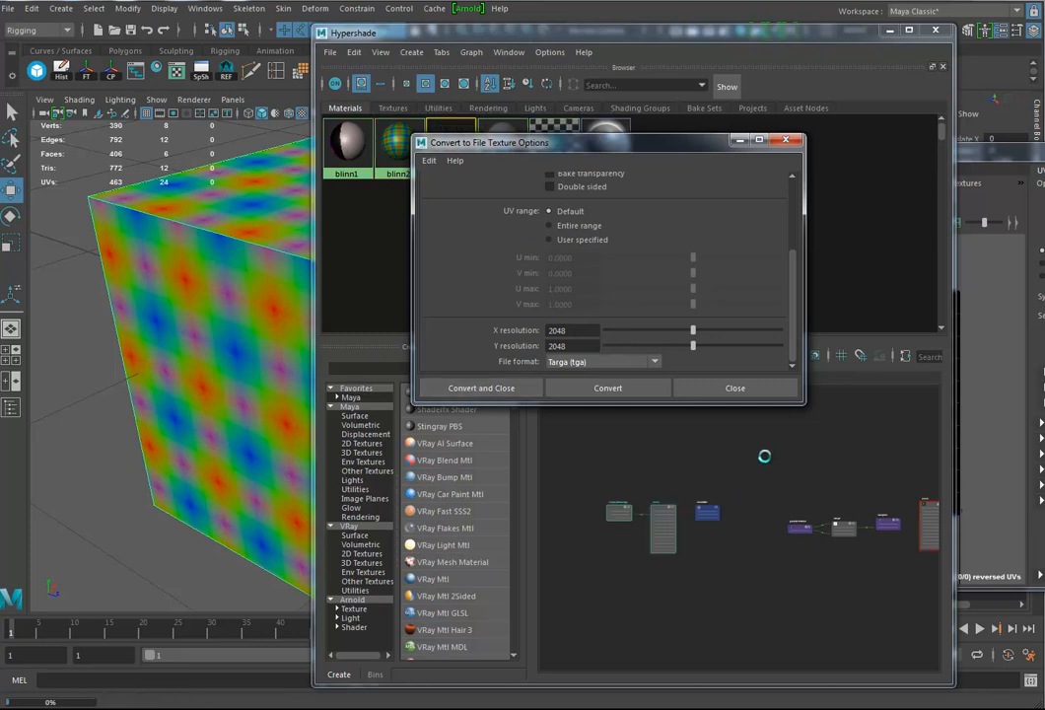
Examine the converted material's network in the Hypershade graph, closing in on the baked file texture node's swatch
alt+middle_drag(670, 542, 770, 510)
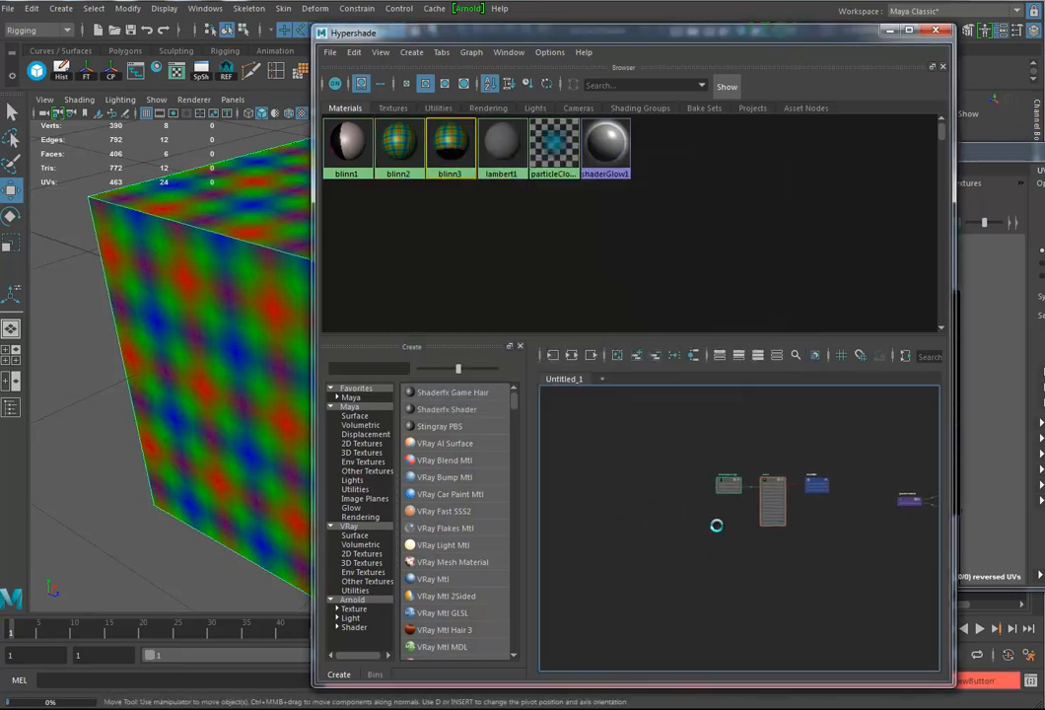
click(692, 528)
alt+right_drag(692, 529, 856, 509)
alt+middle_drag(856, 509, 706, 619)
alt+right_drag(692, 591, 925, 579)
alt+middle_drag(626, 483, 717, 545)
click(647, 528)
alt+right_drag(647, 528, 837, 533)
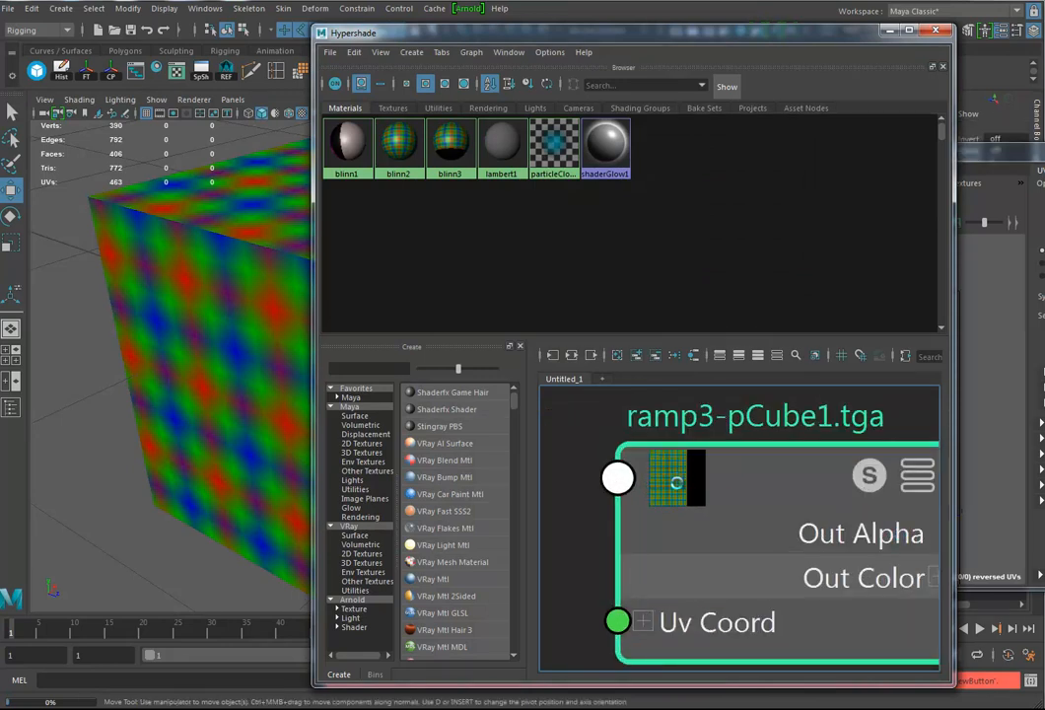